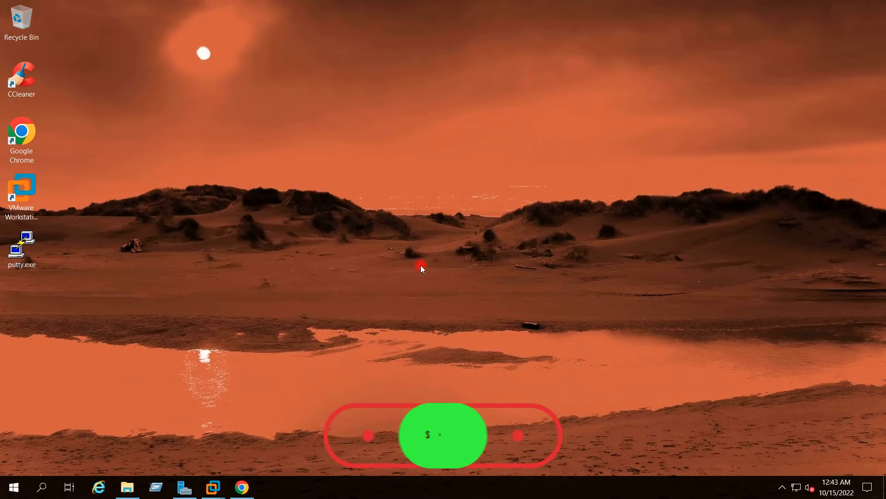
Select the VCSA 8.0 ISO in Downloads and check the host version in the ESXi Host Client
left_click(127, 487)
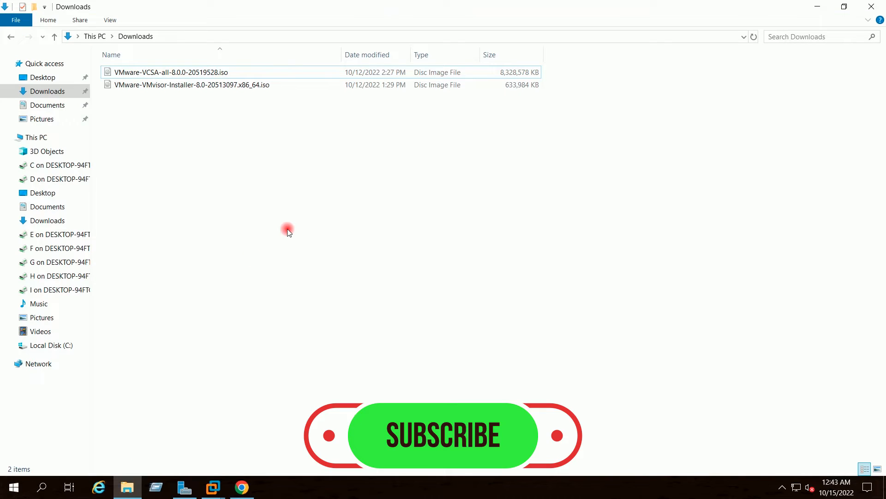
left_click(189, 74)
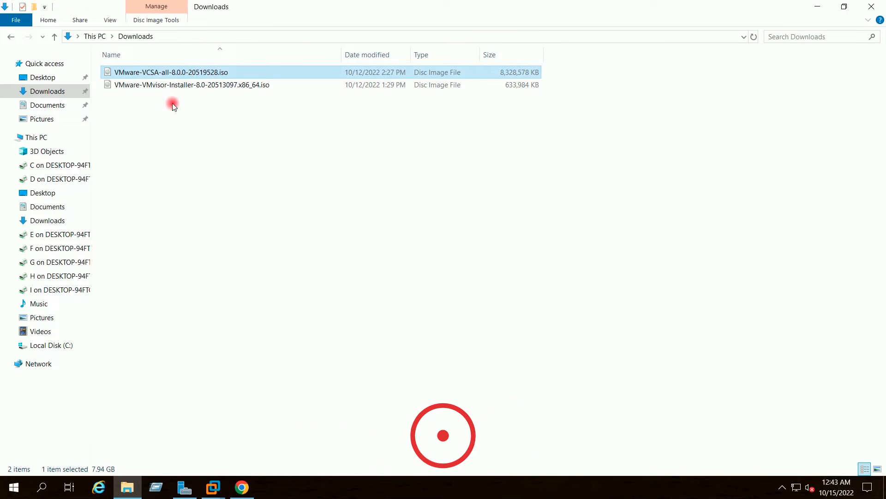
left_click(818, 6)
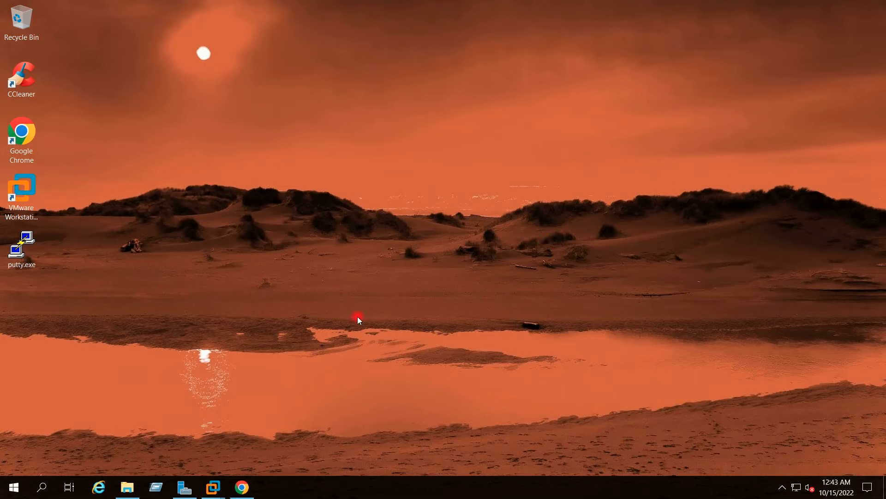
left_click(245, 489)
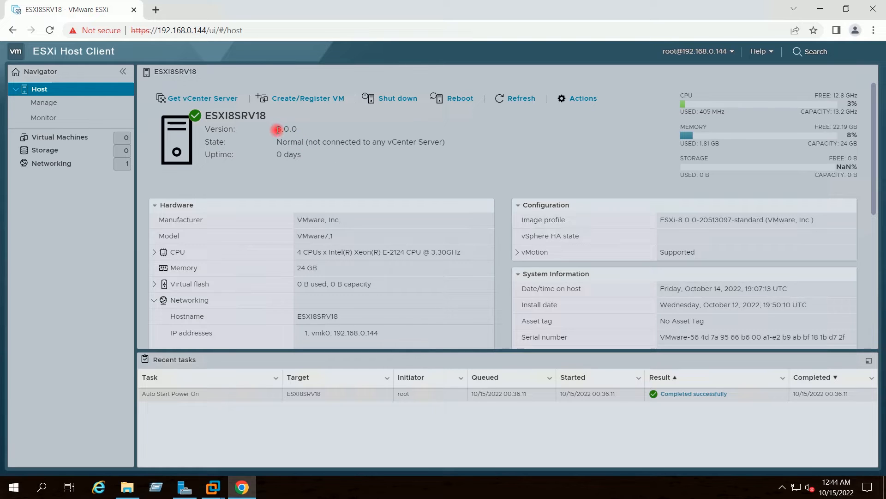
left_click(324, 160)
left_click(815, 10)
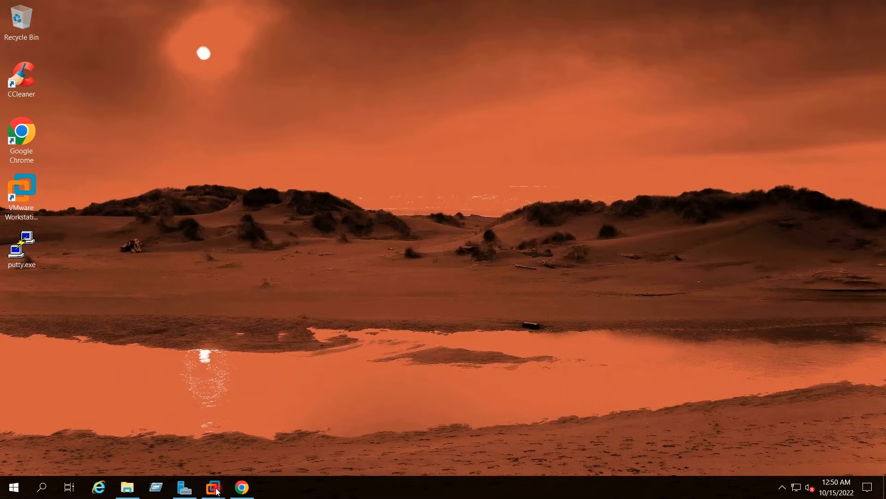
On the WINSRV2019VM01 console, show the VIRTUALTECHBOX.COM forward lookup zone in DNS Manager
mouse_move(214, 487)
left_click(206, 429)
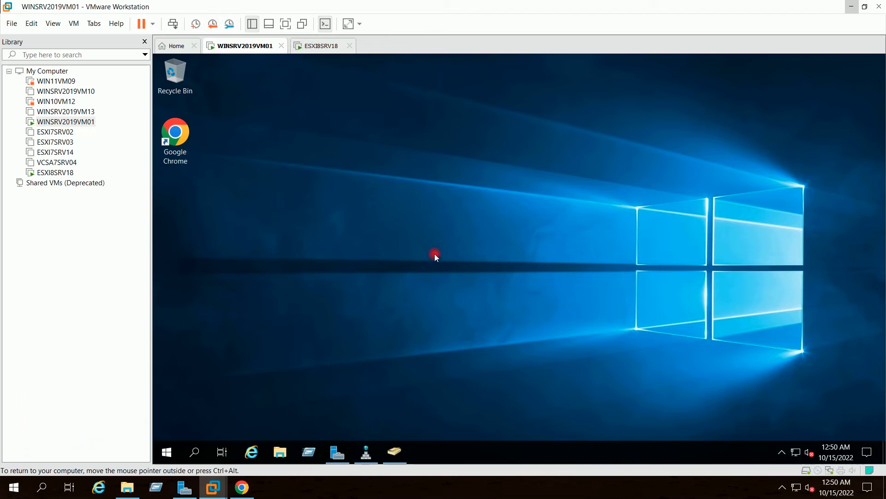
left_click(367, 455)
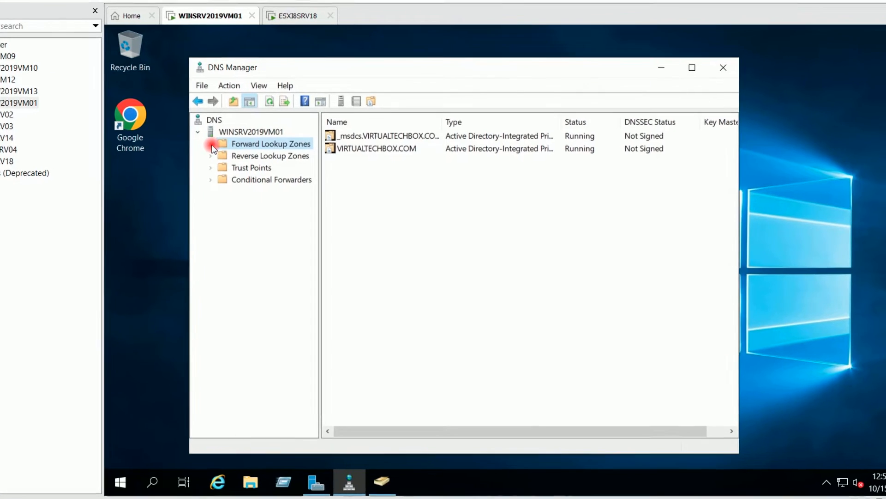
left_click(206, 142)
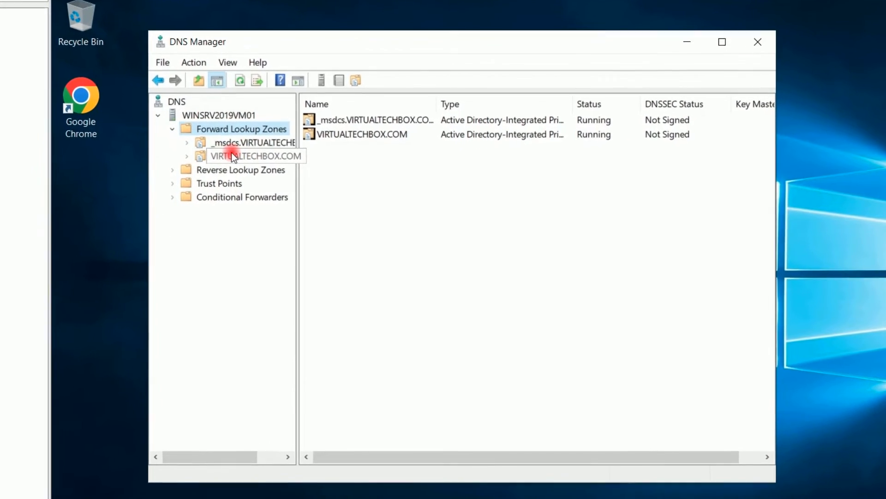
left_click(215, 159)
Add host record VCSA8 with IP 192.168.0.145 to the VIRTUALTECHBOX.COM zone
right_click(230, 156)
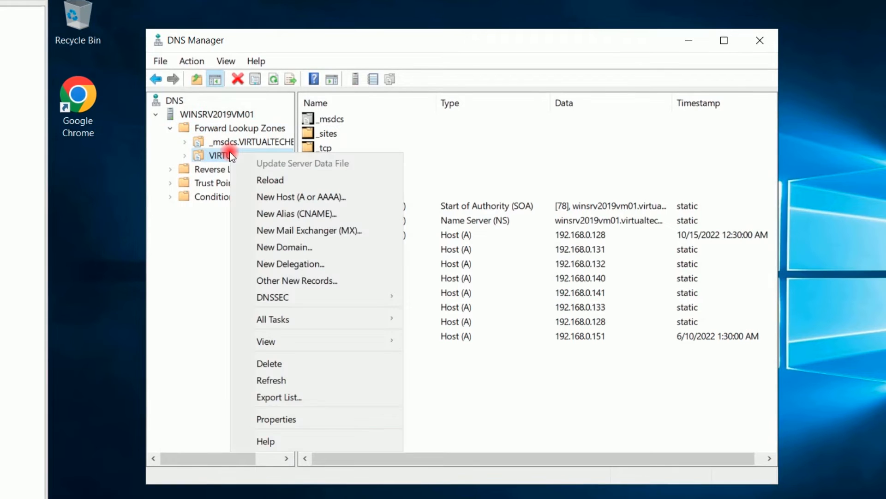
left_click(281, 200)
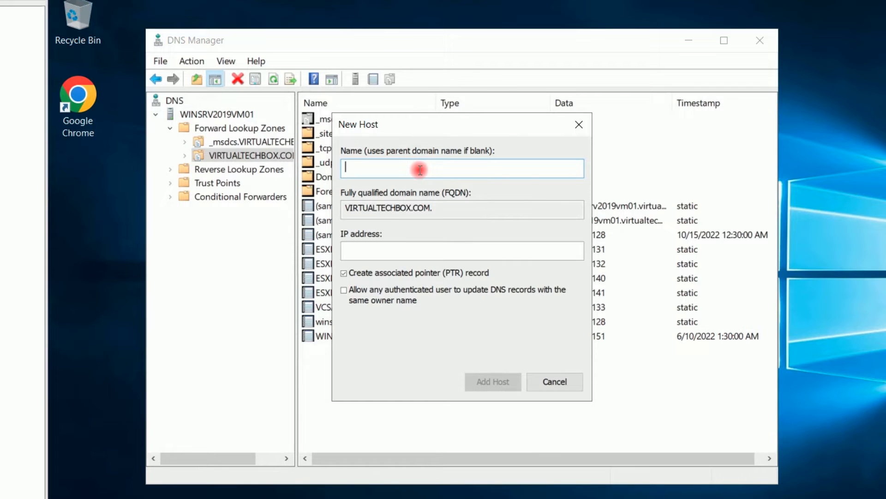
type("VCSA*")
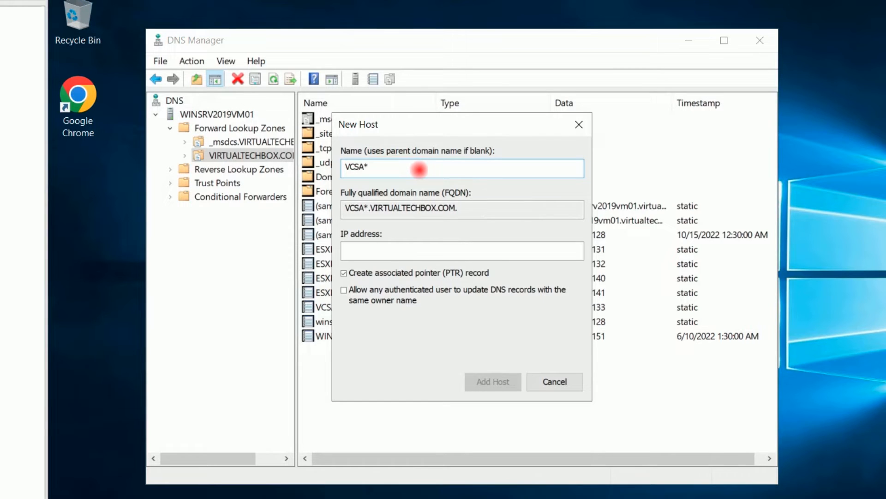
key("BackSpace")
type("8")
left_click(403, 251)
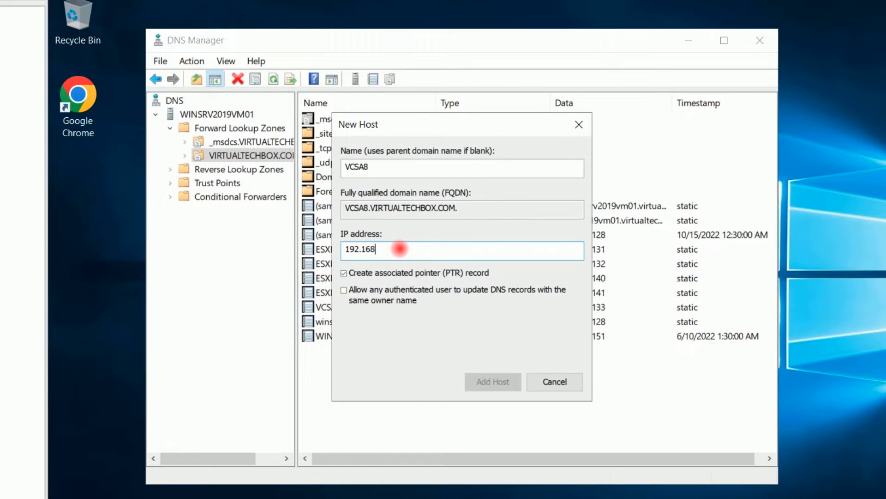
type("192.168.0.145")
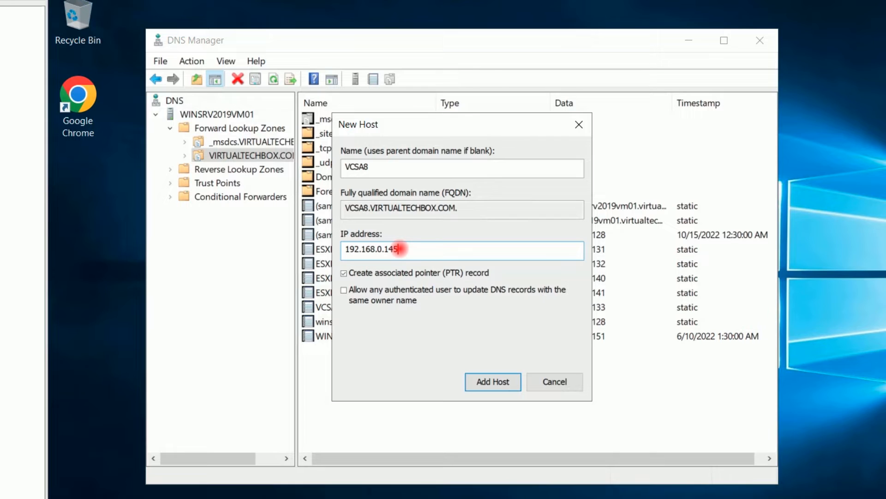
left_click_drag(416, 249, 318, 243)
left_click(434, 247)
left_click(485, 383)
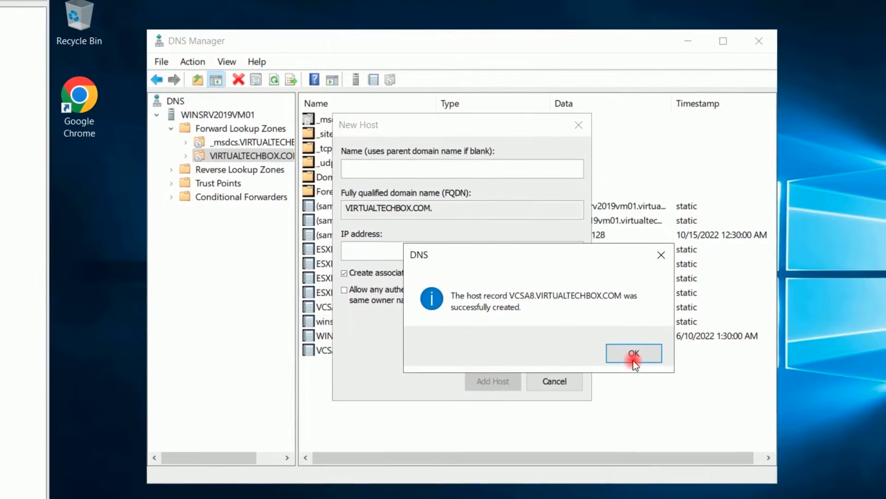
left_click(628, 353)
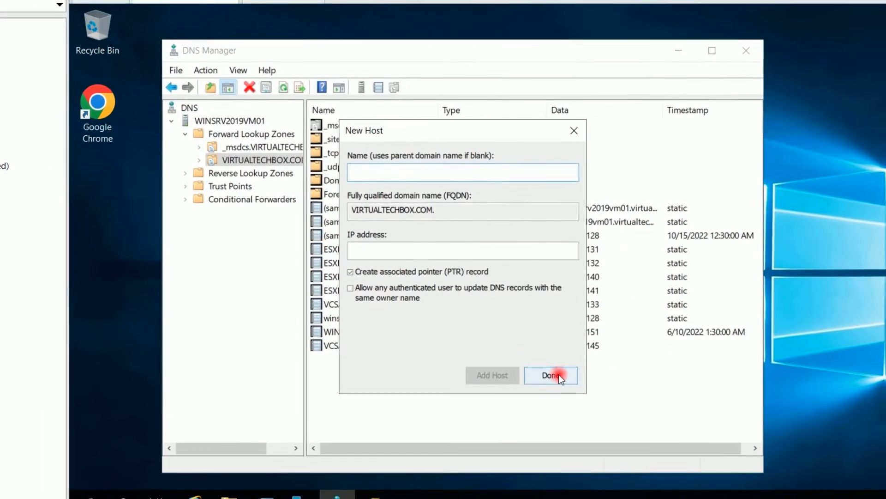
left_click(550, 374)
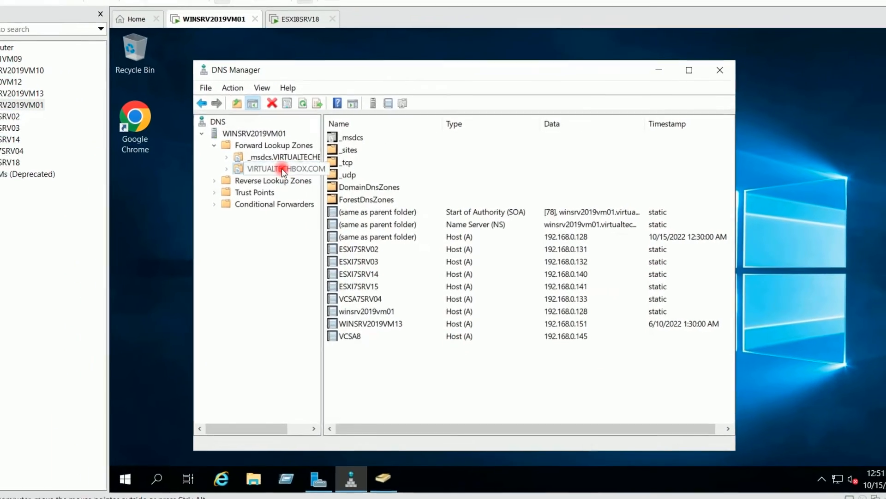
Reload the VIRTUALTECHBOX.COM zone and return to the host desktop
right_click(283, 170)
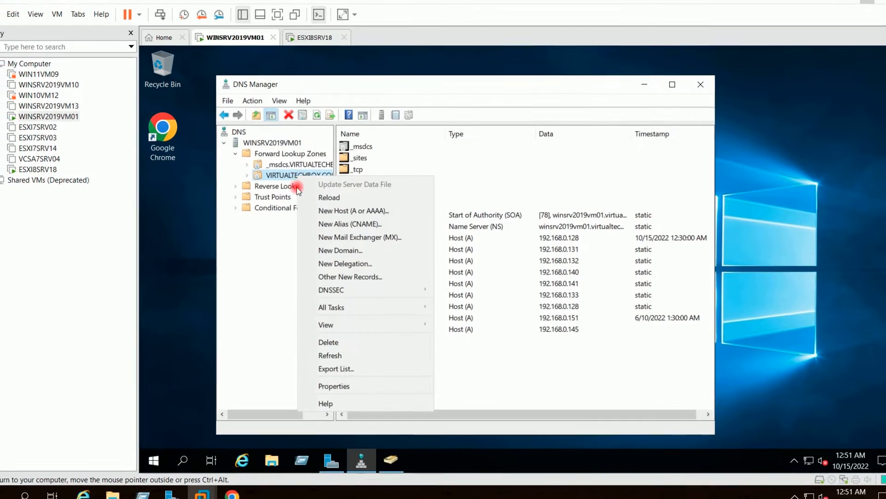
left_click(333, 202)
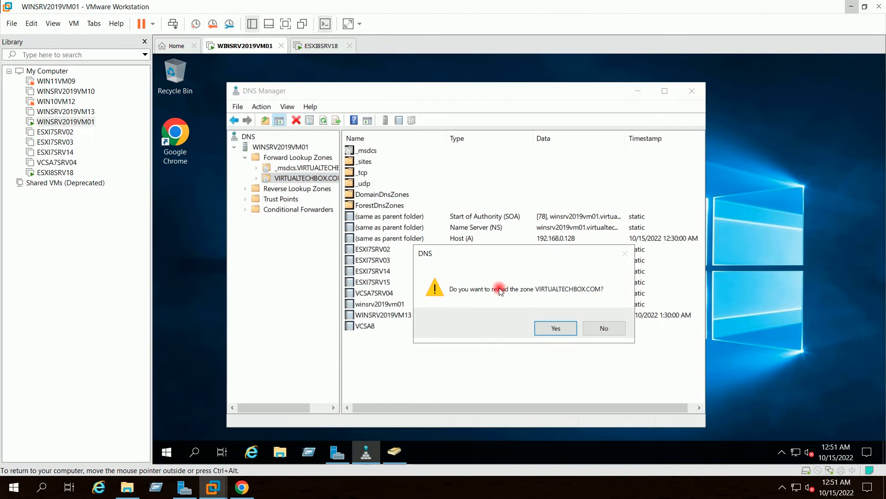
left_click(546, 325)
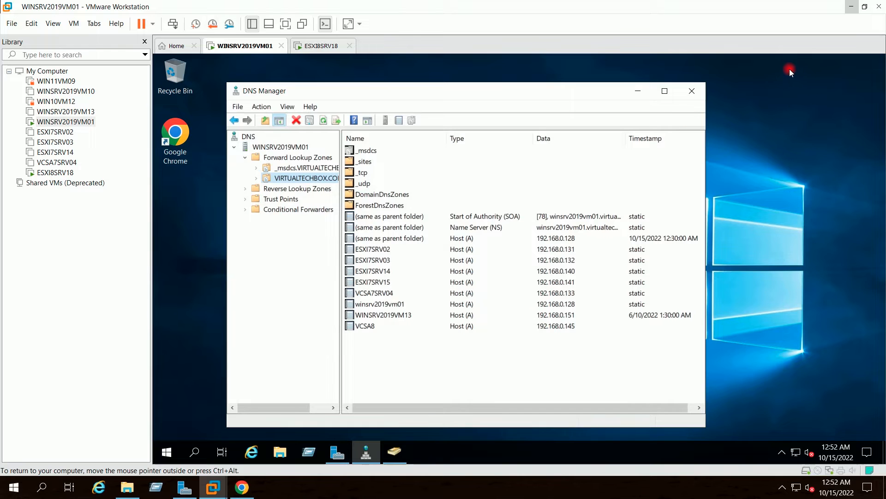
left_click(846, 7)
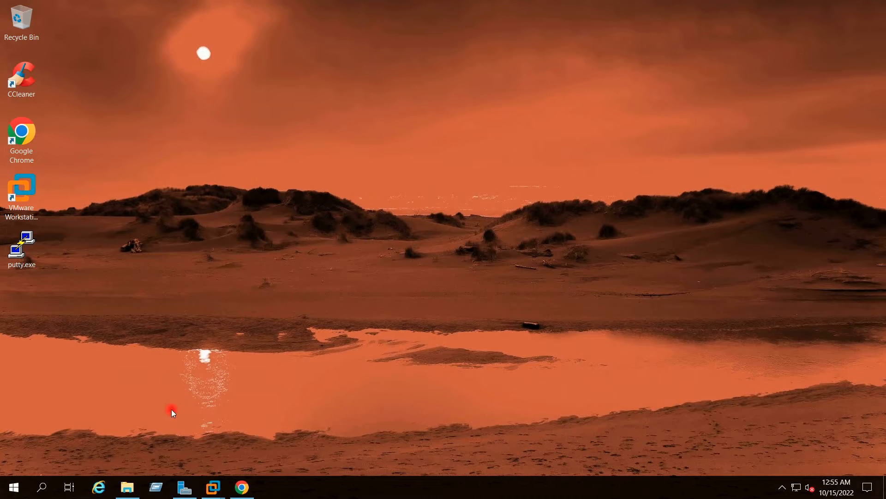
Mount the VCSA 8.0 ISO from the Downloads folder as a drive
left_click(126, 487)
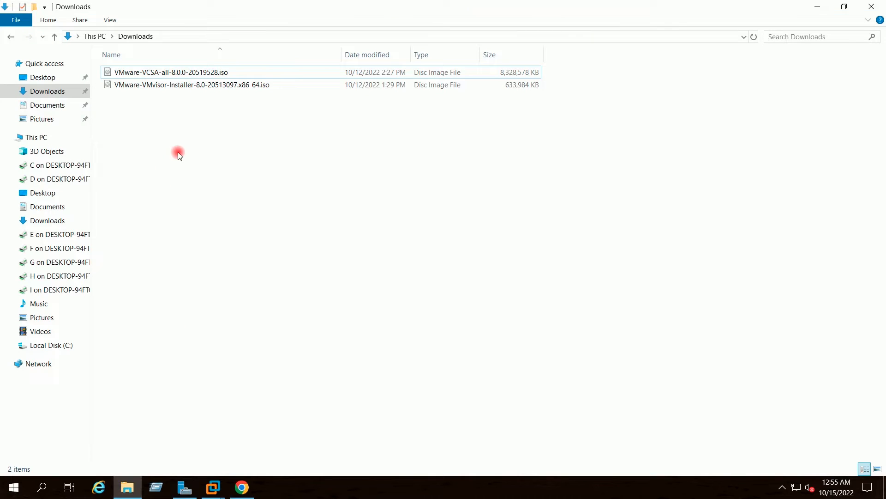
left_click(144, 72)
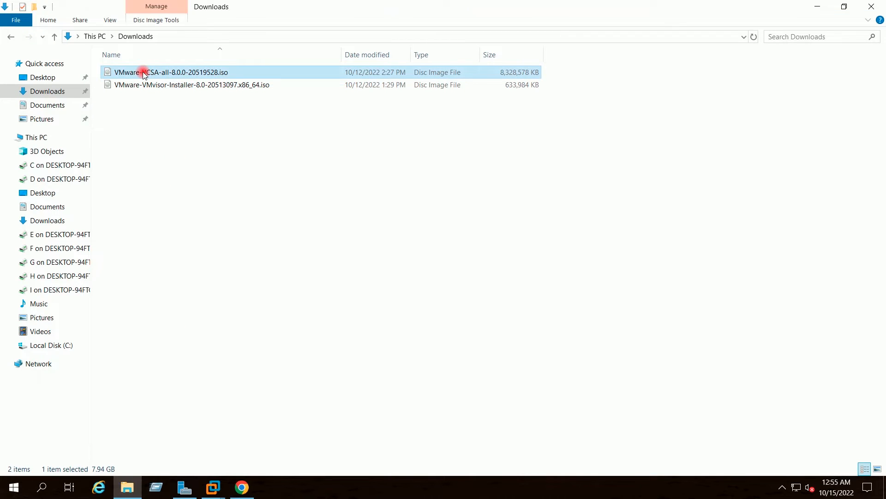
right_click(158, 73)
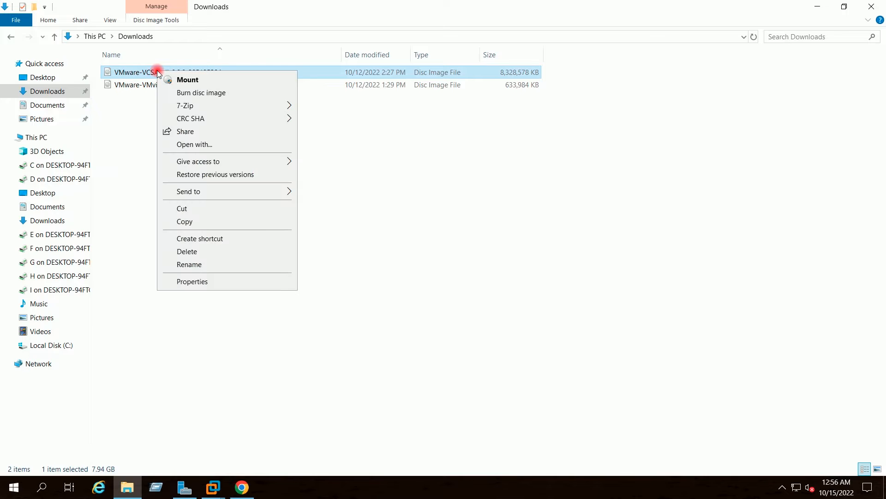
left_click(187, 82)
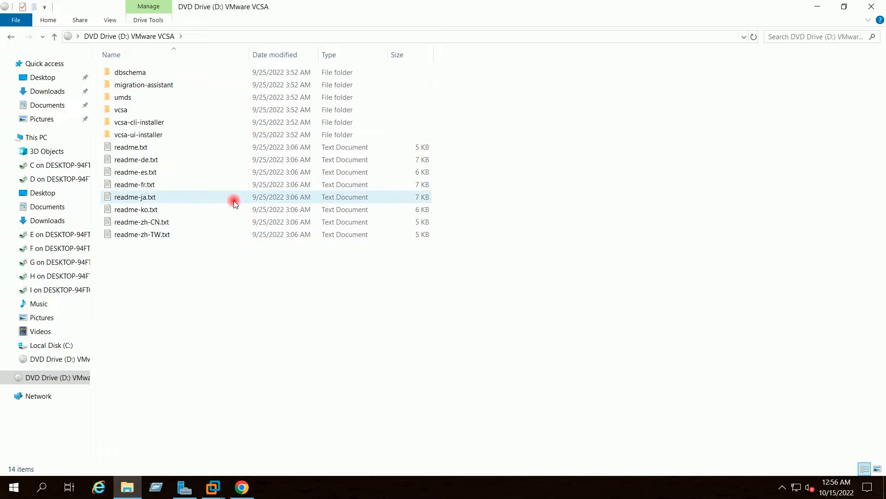
Launch installer.exe from the ISO's vcsa-ui-installer\win32 folder
double_click(145, 136)
double_click(134, 96)
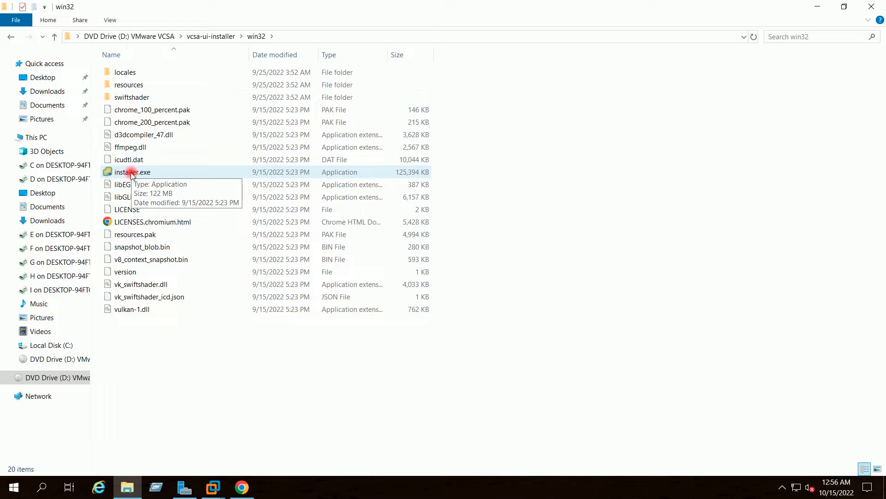
double_click(133, 173)
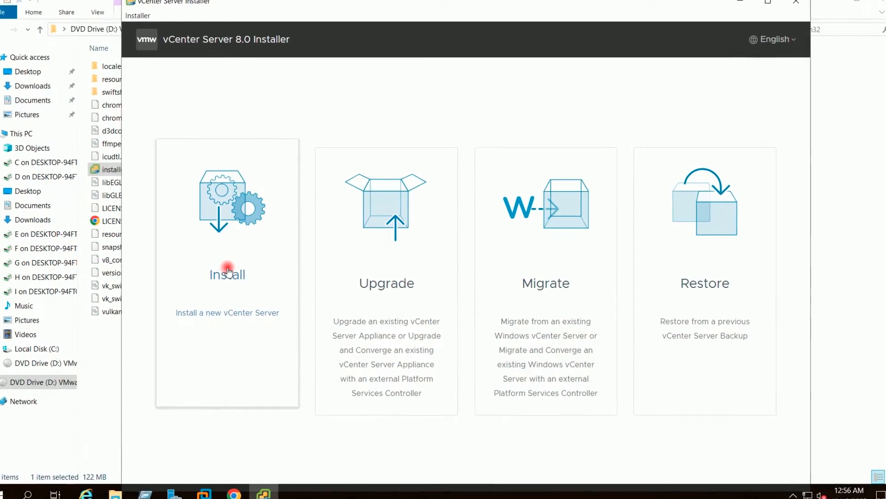
Start a new vCenter Server install and accept the license agreement
left_click(226, 269)
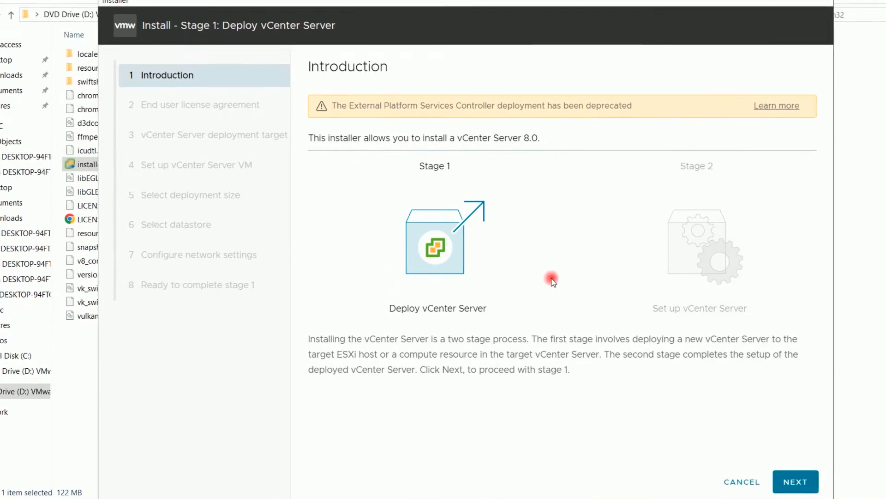
left_click(797, 482)
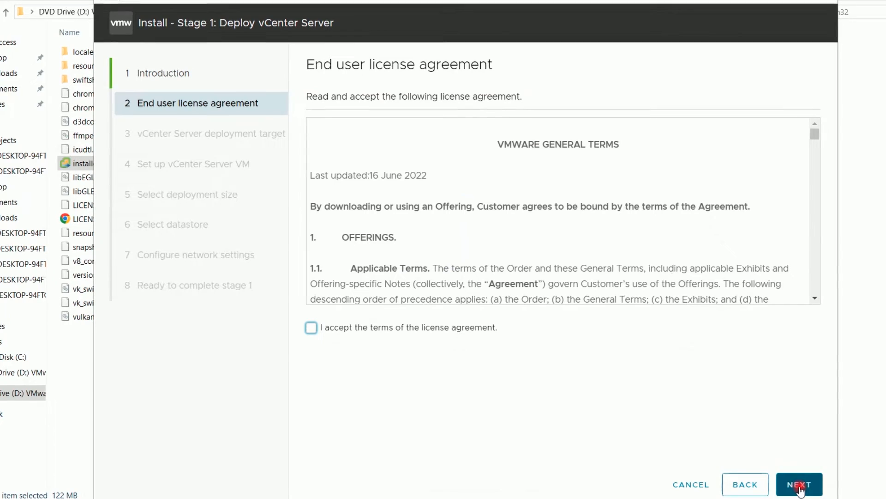
left_click(310, 328)
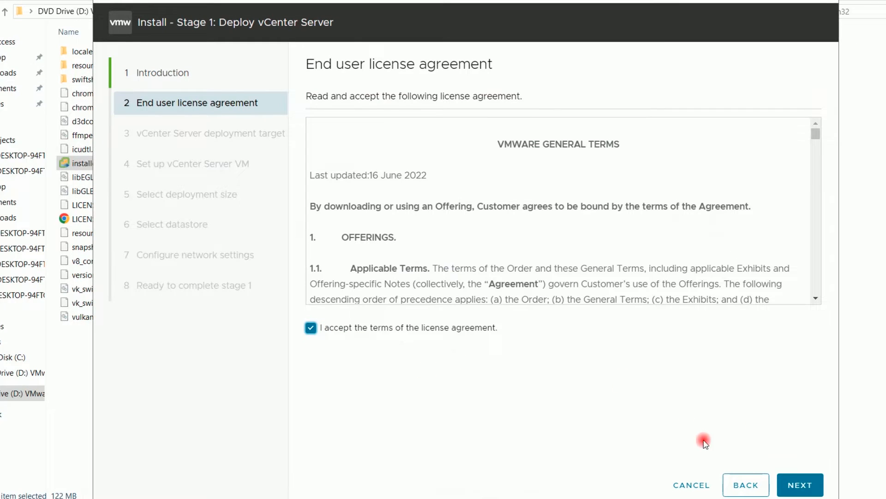
left_click(792, 482)
Target ESXi host 192.168.0.144 on port 443 as root with its password
left_click(537, 148)
left_click_drag(536, 147, 479, 151)
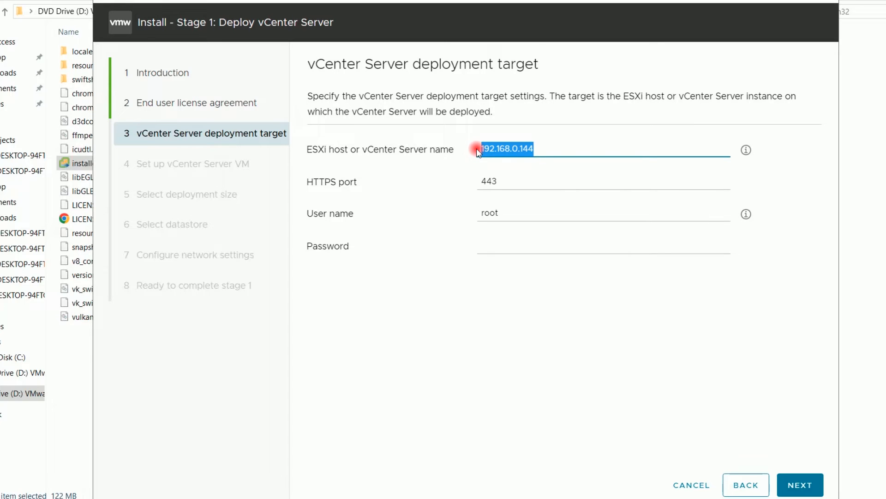
left_click(544, 152)
left_click_drag(516, 214, 470, 213)
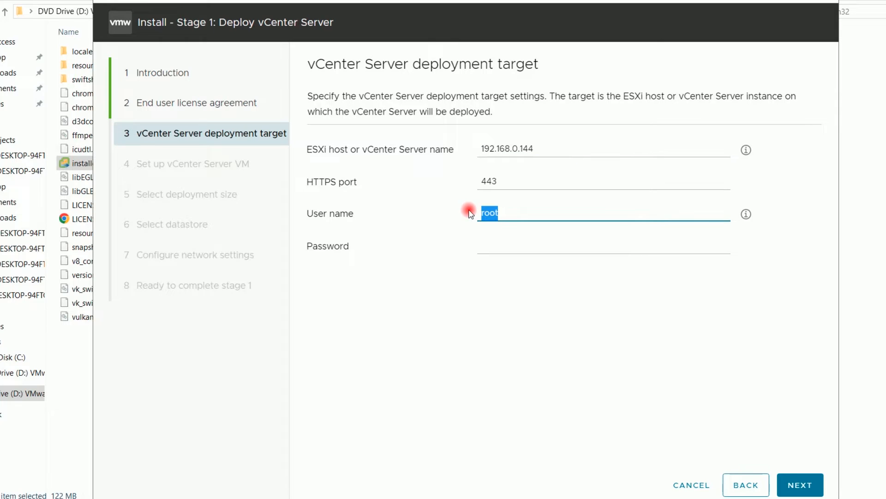
left_click(495, 251)
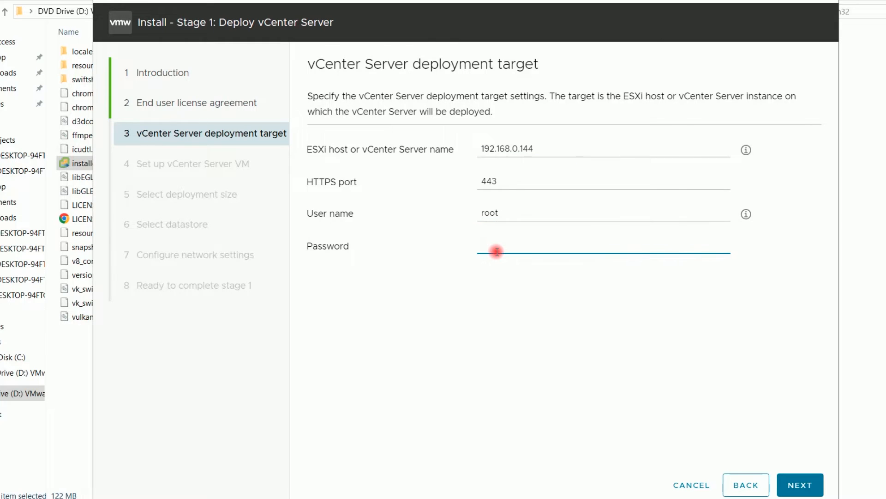
type("•••")
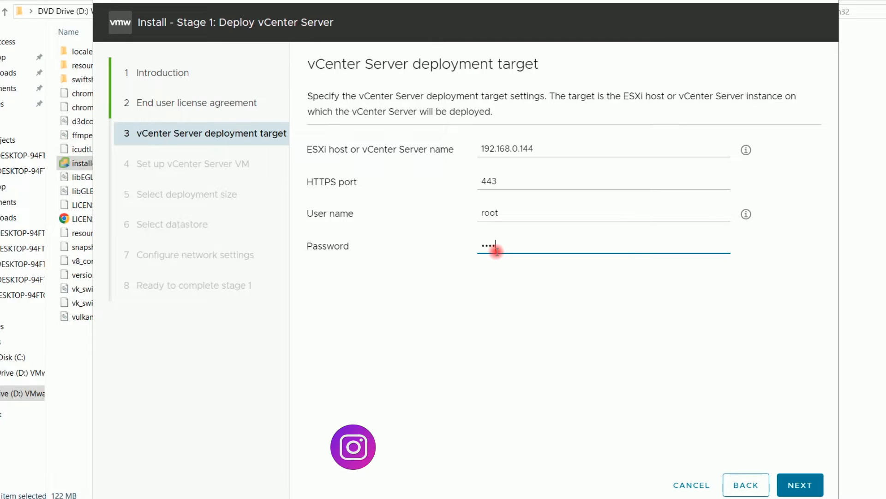
key("BackSpace")
key("BackSpace")
key("BackSpace")
type("•")
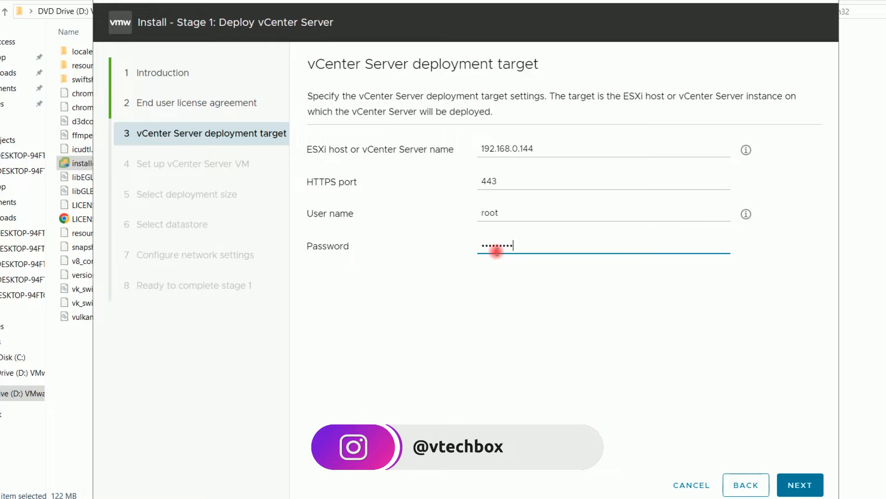
left_click(800, 484)
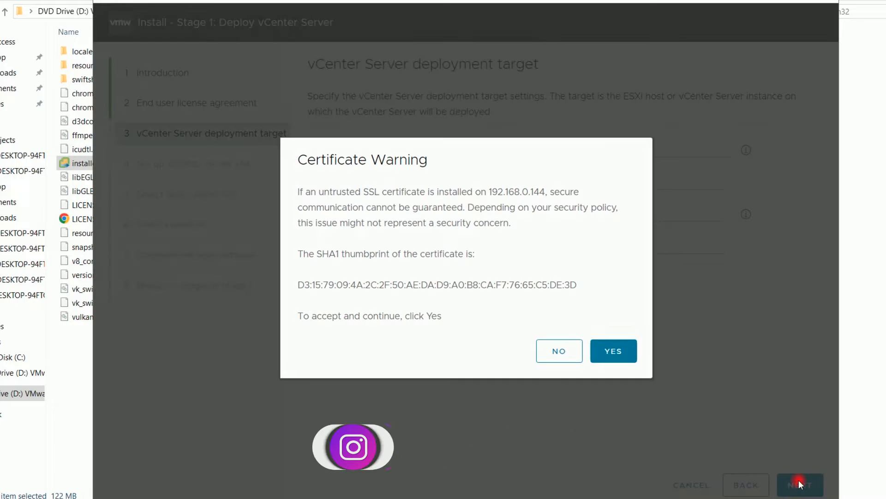
Accept the host certificate, name the appliance VM VCSA8, and set and confirm its root password
left_click(610, 351)
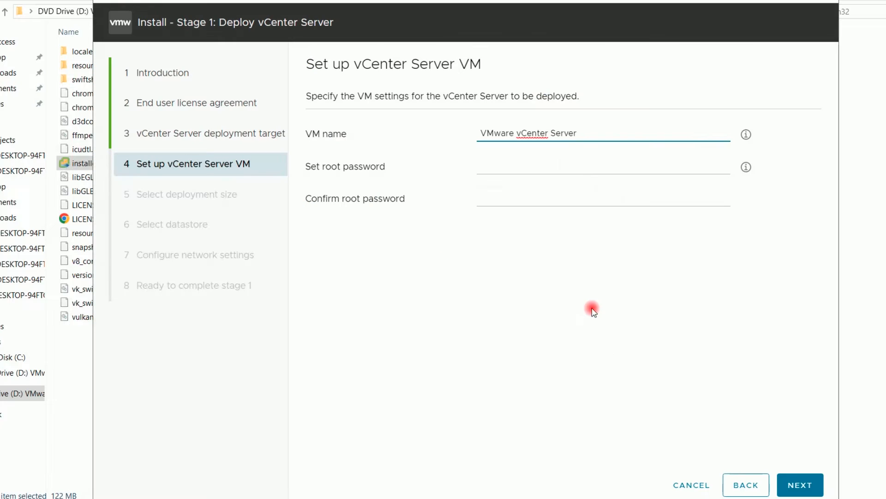
left_click_drag(583, 134, 470, 132)
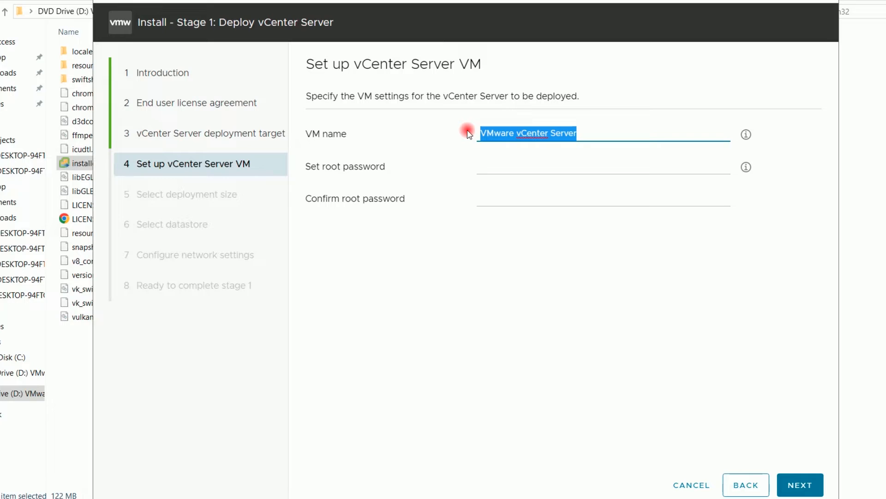
type("VCSA8")
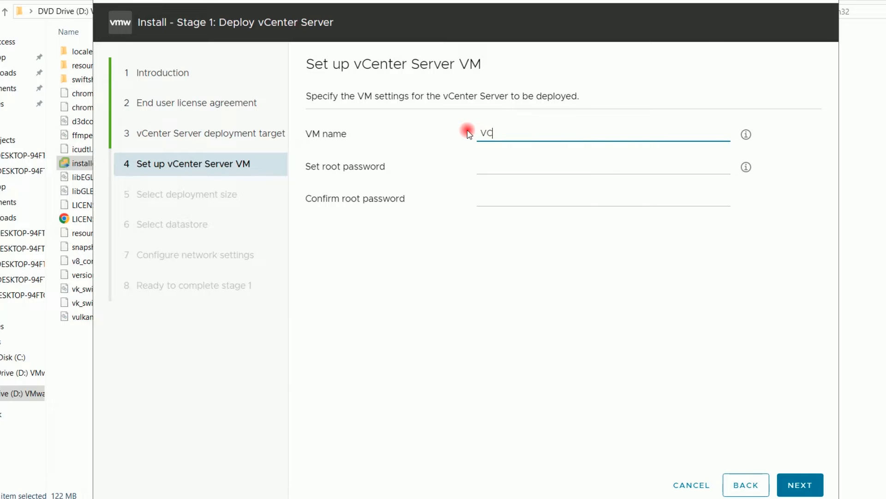
left_click(512, 169)
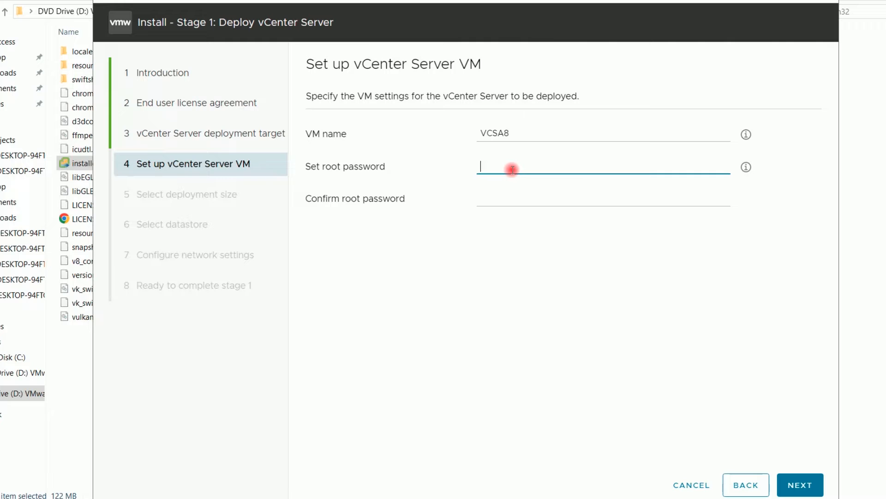
type("V")
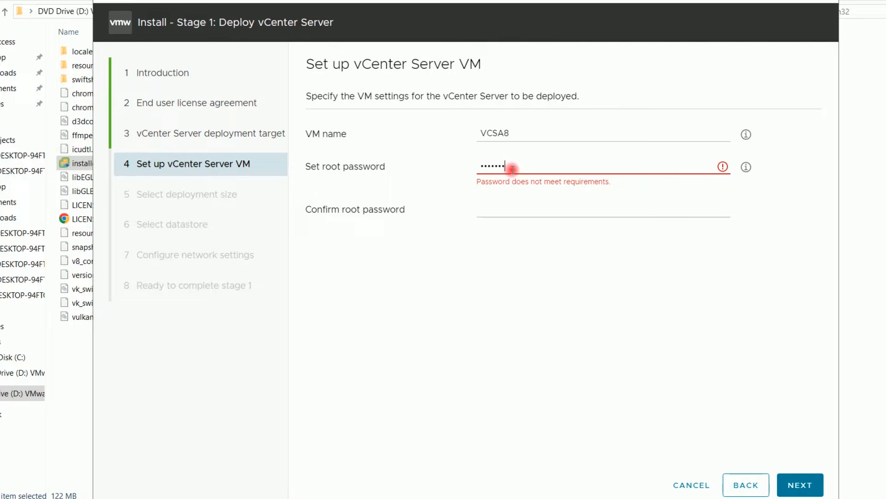
type("!")
key("Tab")
type("V")
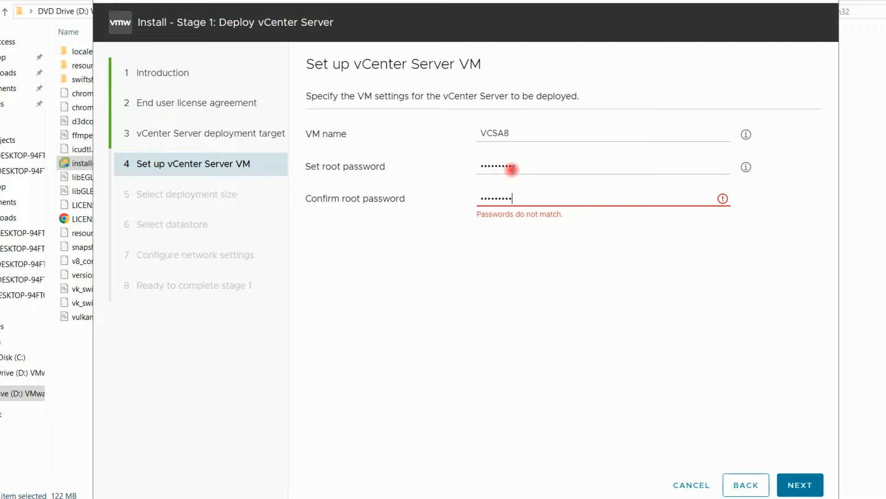
type("!")
left_click(798, 484)
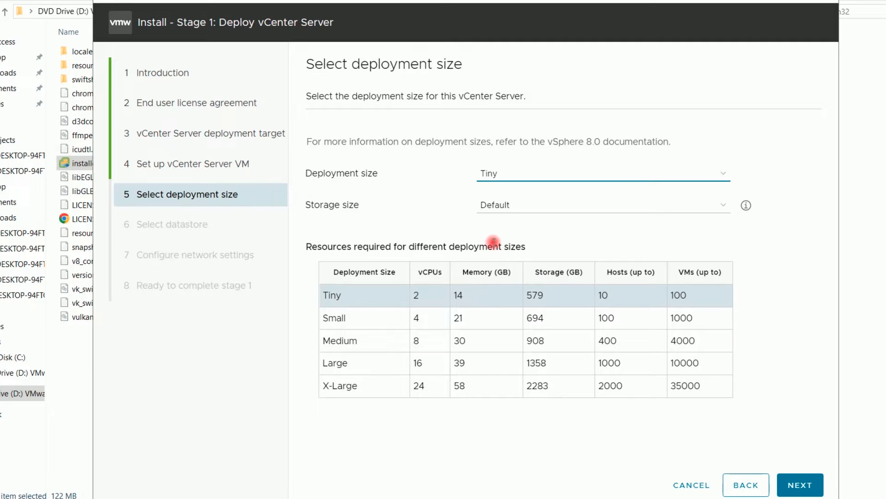
Keep Tiny deployment size and use LocalDatastore-1 with thin disk mode
left_click(807, 487)
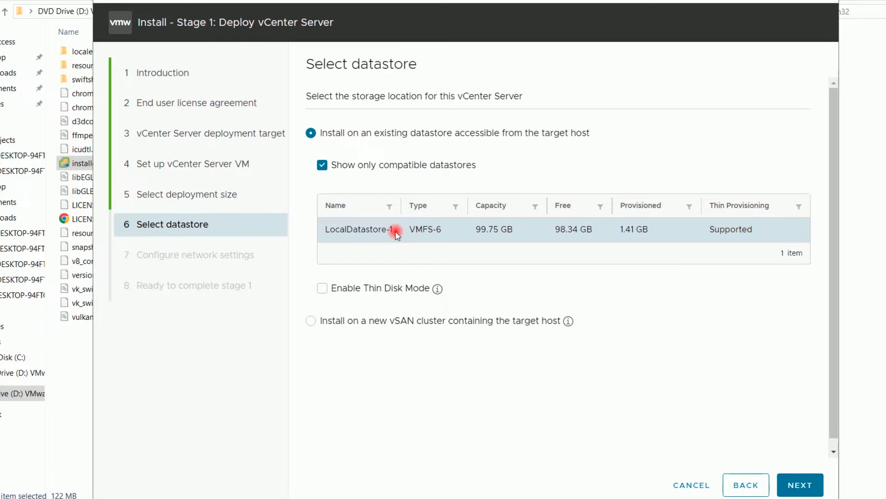
left_click(323, 290)
left_click(790, 488)
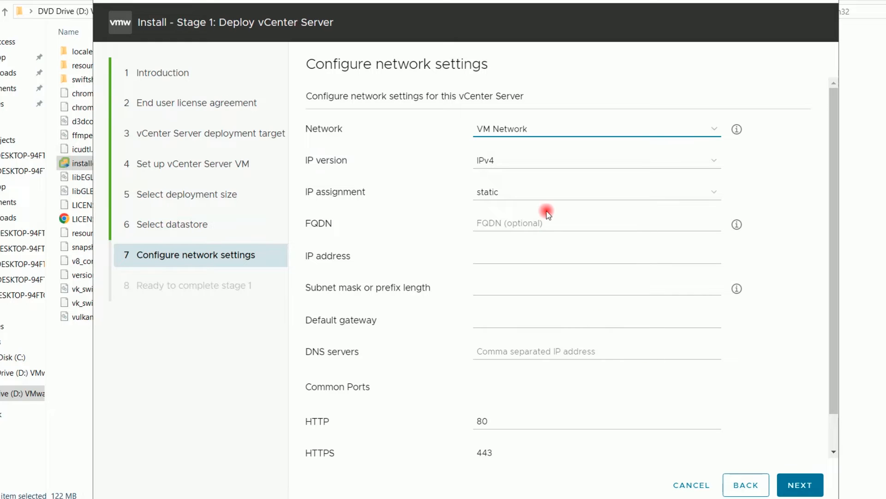
Set FQDN VCSA8.VIRTUALTECHBOX.COM, IP 192.168.0.145/255.255.255.0, gateway 192.168.0.1, DNS 192.168.0.128,8.8.8.8
left_click(499, 225)
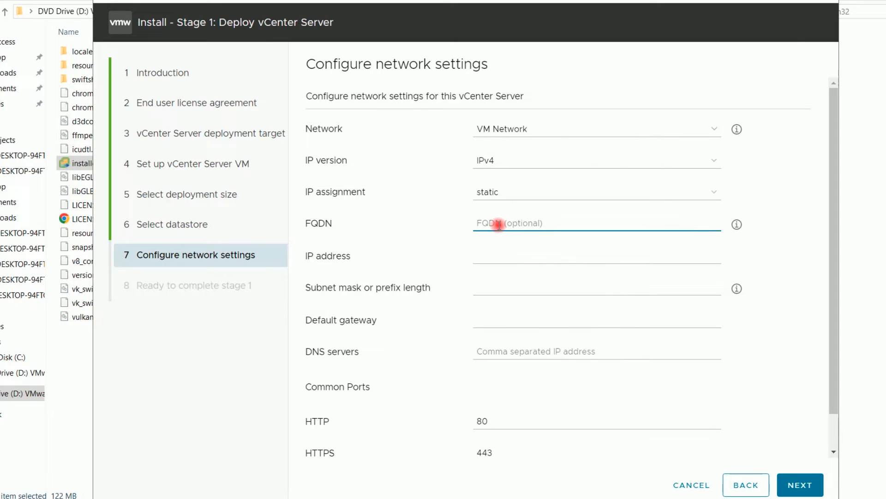
type("VCS")
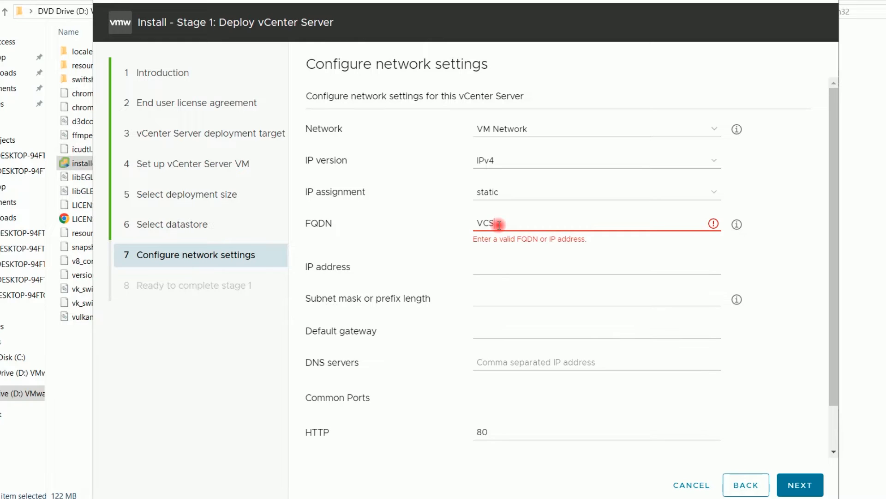
type("A8.VIRTUALTECHBOX.COM")
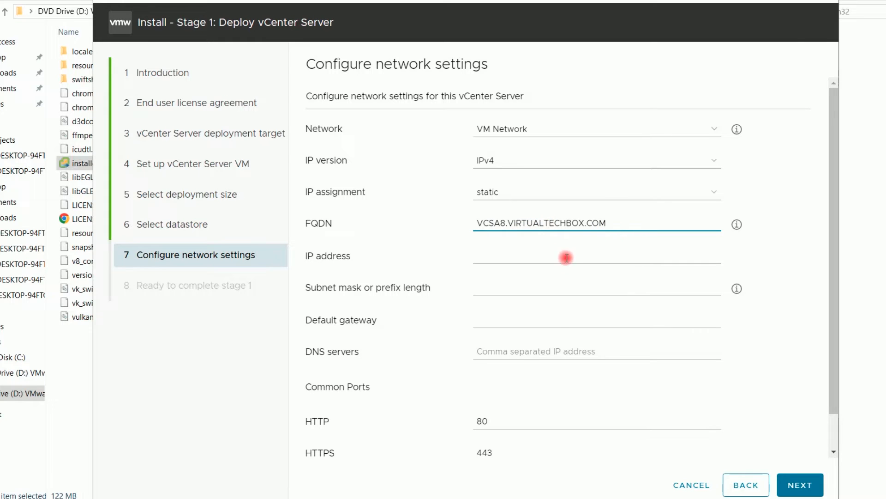
left_click(549, 258)
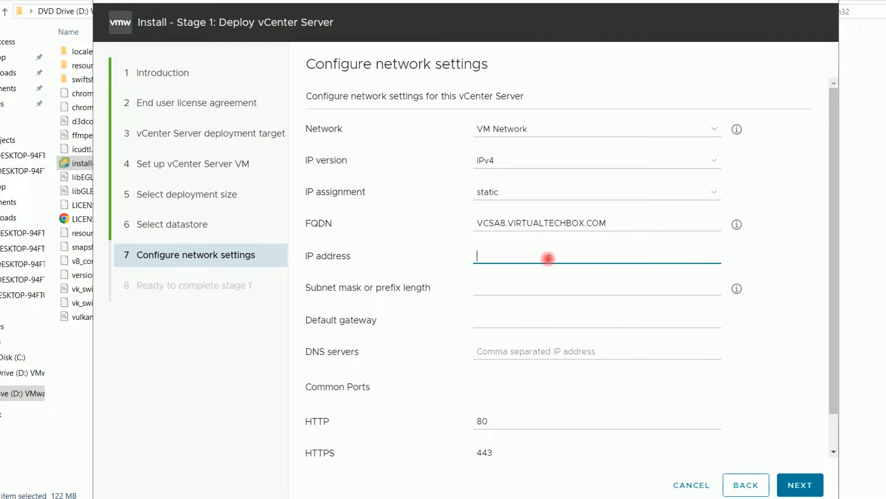
type("192.168.0.")
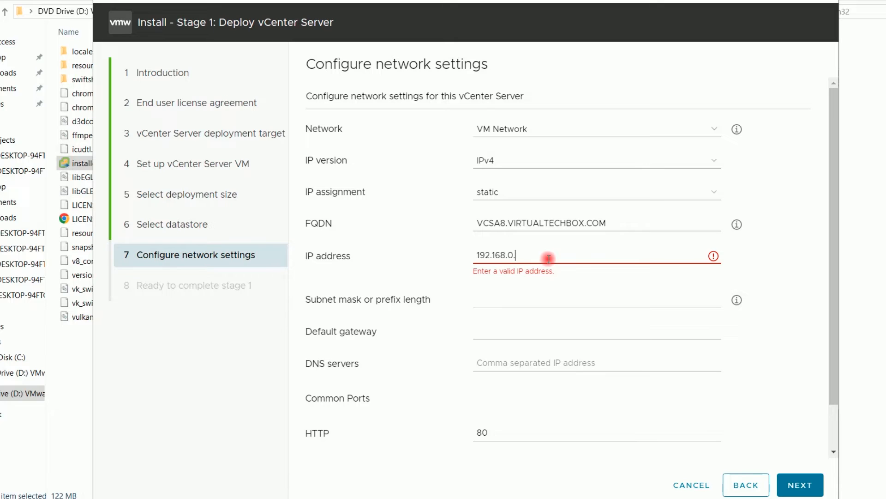
type("145")
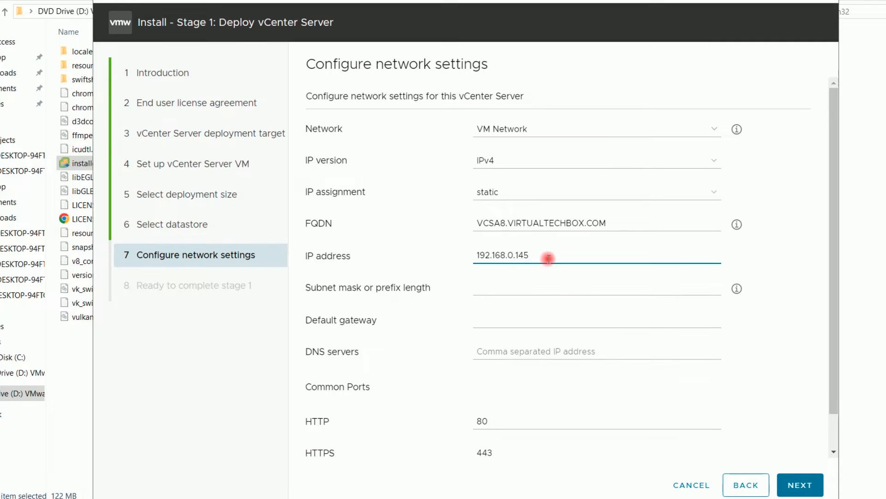
left_click_drag(540, 255, 468, 254)
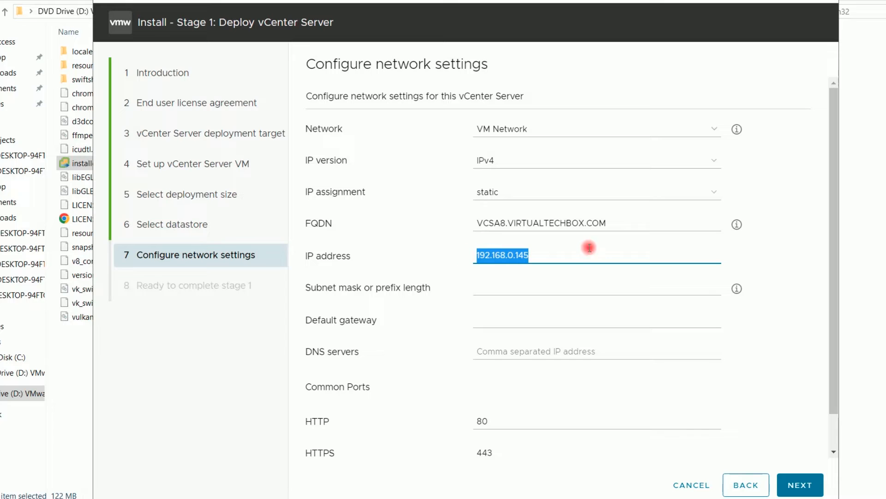
left_click(503, 284)
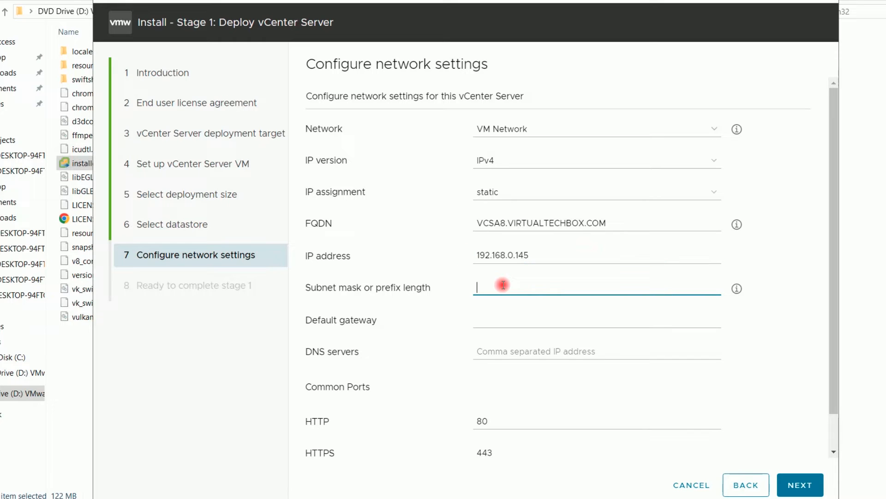
type("255")
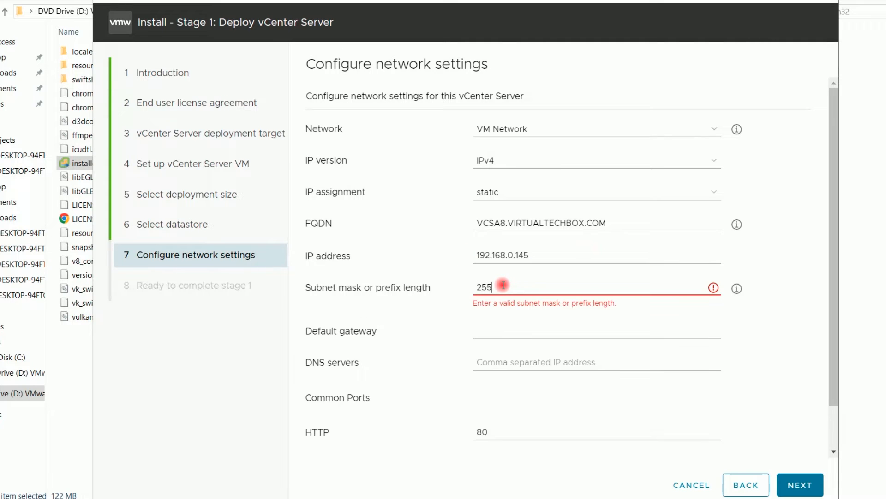
type(".255.255.0")
left_click(503, 318)
type("192")
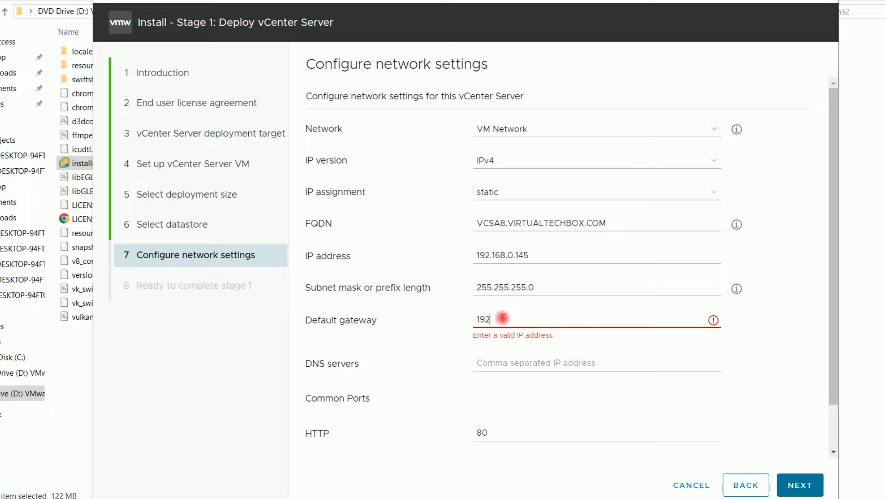
type(".168.0.1")
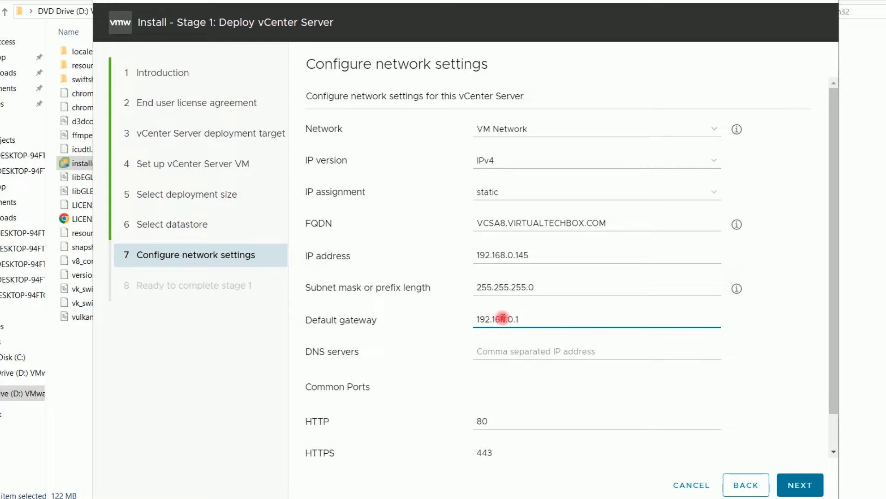
left_click(502, 350)
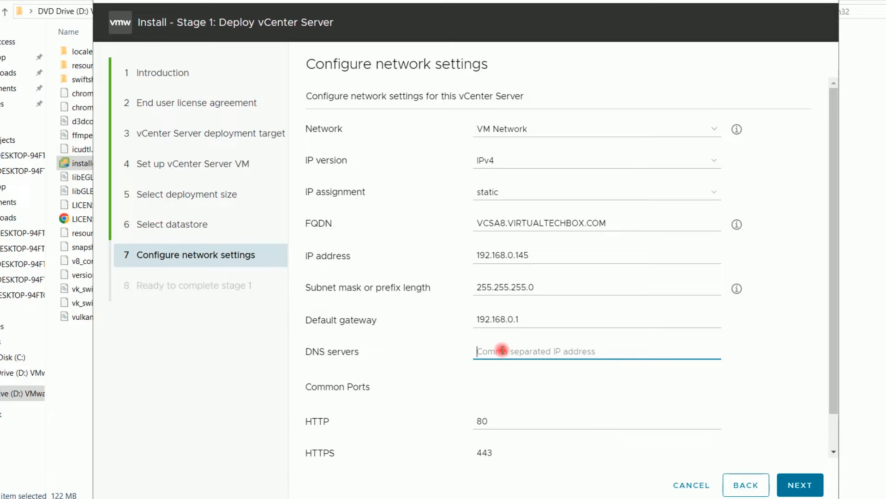
type("1")
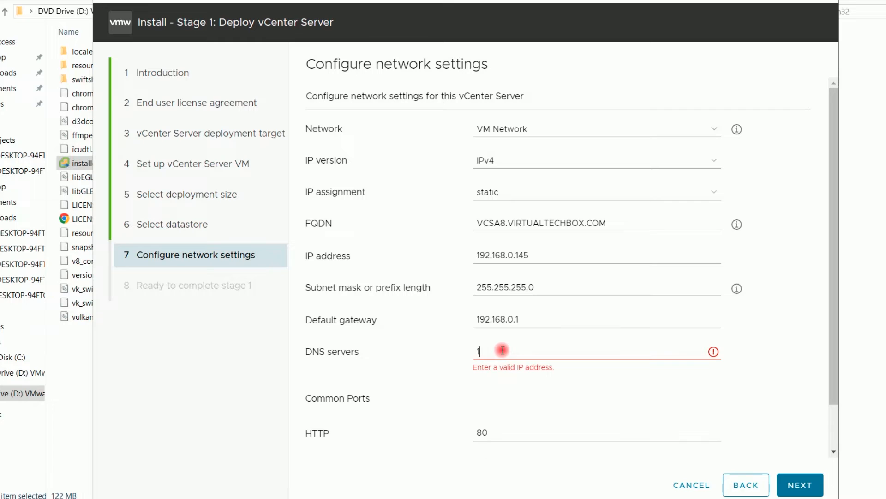
type("92.168.0.128")
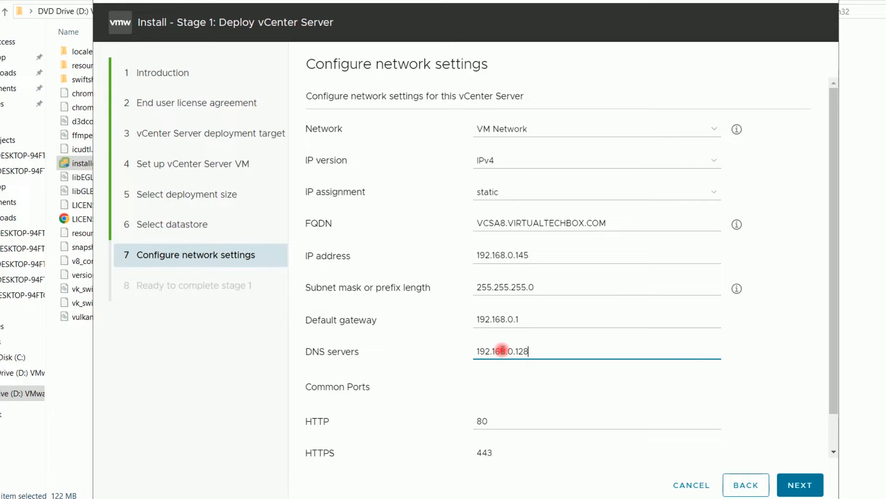
type(",")
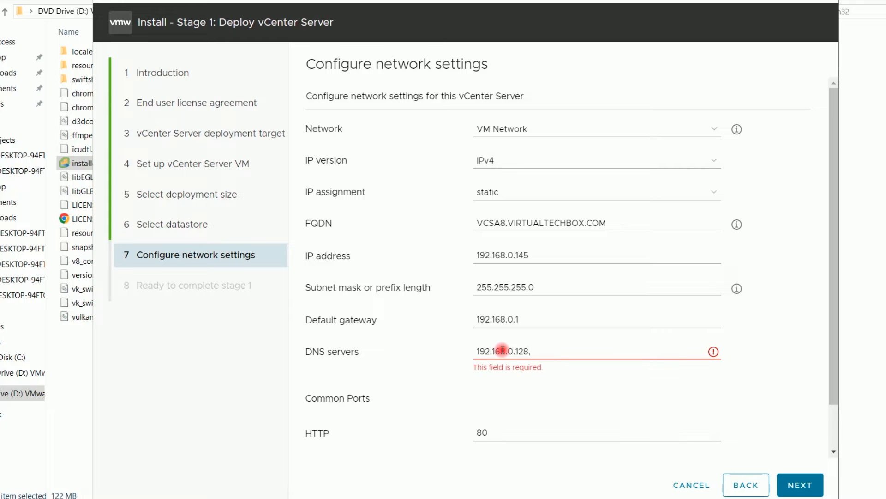
type("8.8.8.8")
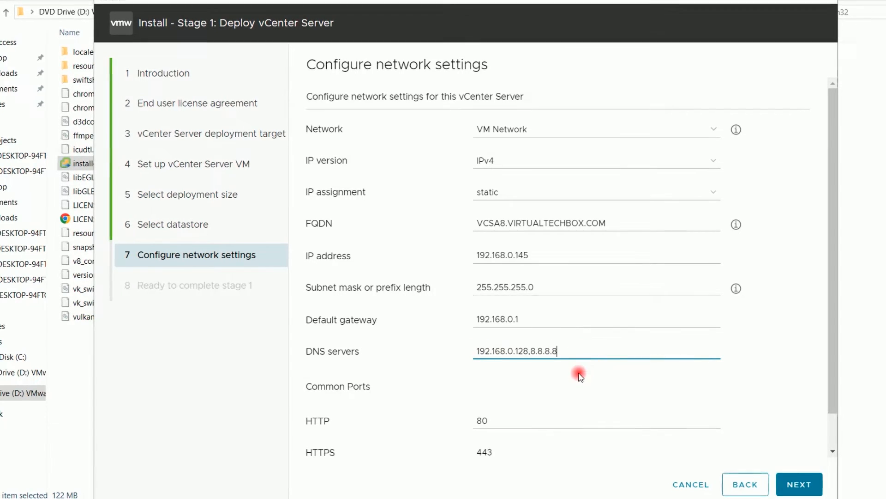
left_click_drag(831, 305, 836, 369)
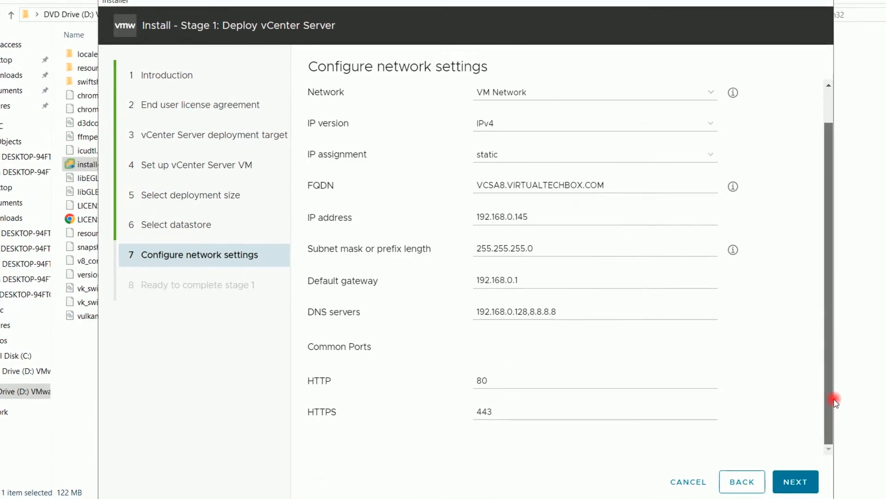
left_click(798, 485)
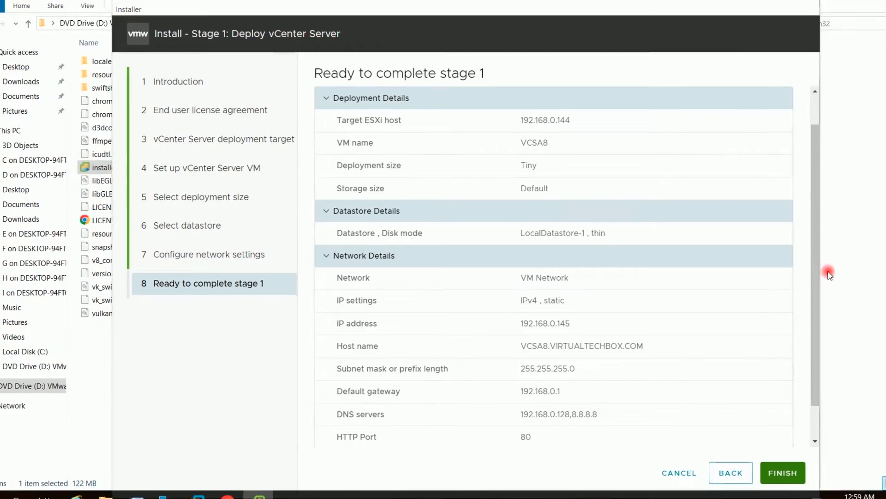
Review the stage 1 summary and start deploying the vCenter Server appliance
left_click_drag(812, 317, 811, 360)
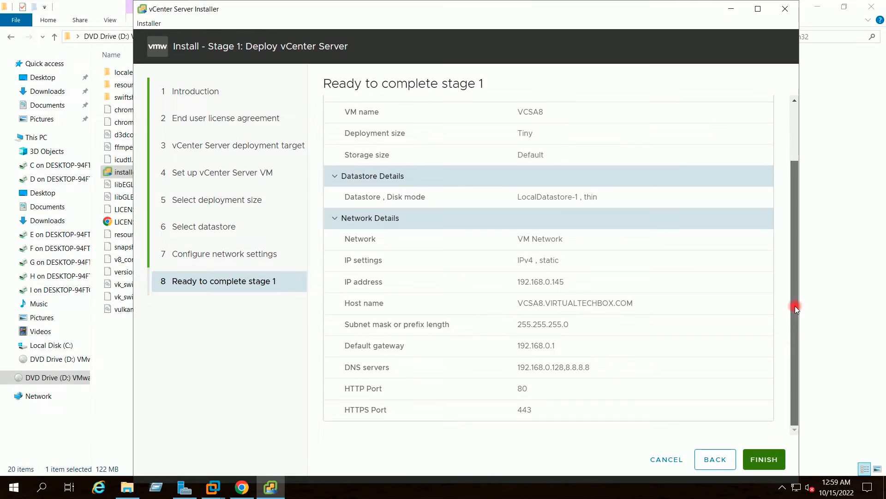
mouse_move(795, 306)
left_mouse_down()
mouse_move(792, 222)
mouse_move(792, 311)
left_mouse_up()
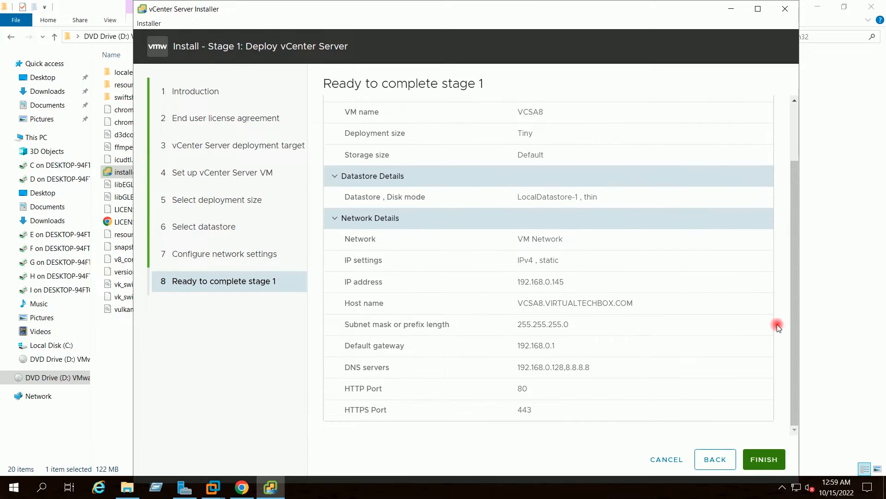
left_click(763, 459)
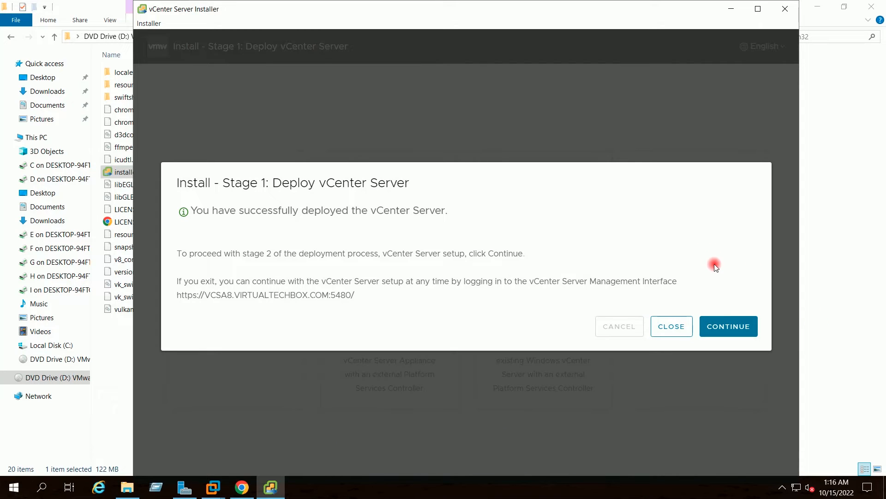
Continue into stage 2, sync time with the ESXi host, and activate SSH access
left_click(737, 327)
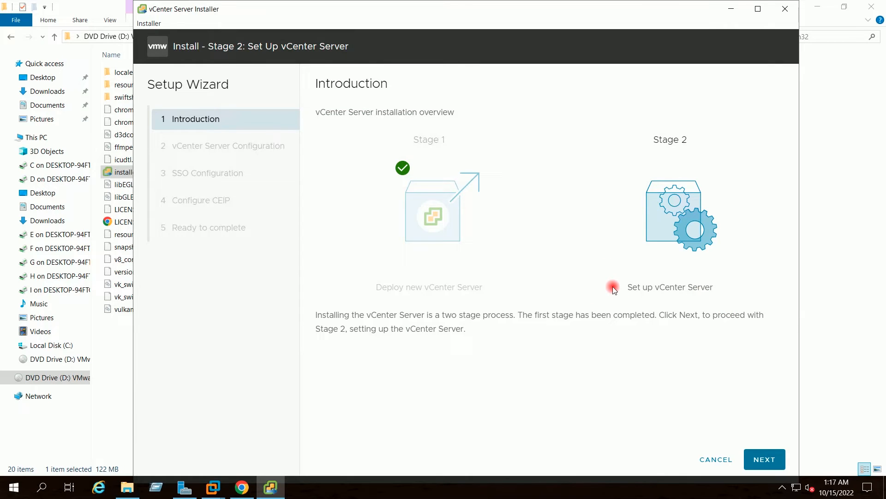
left_click(765, 459)
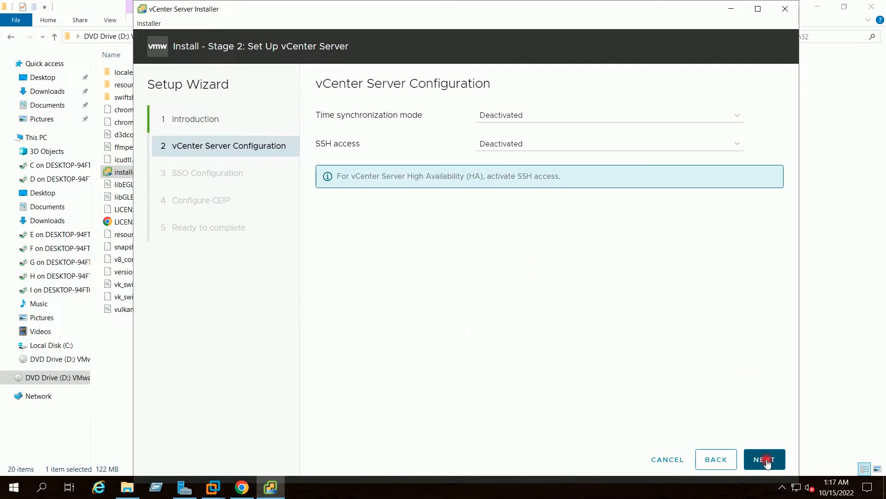
left_click(545, 118)
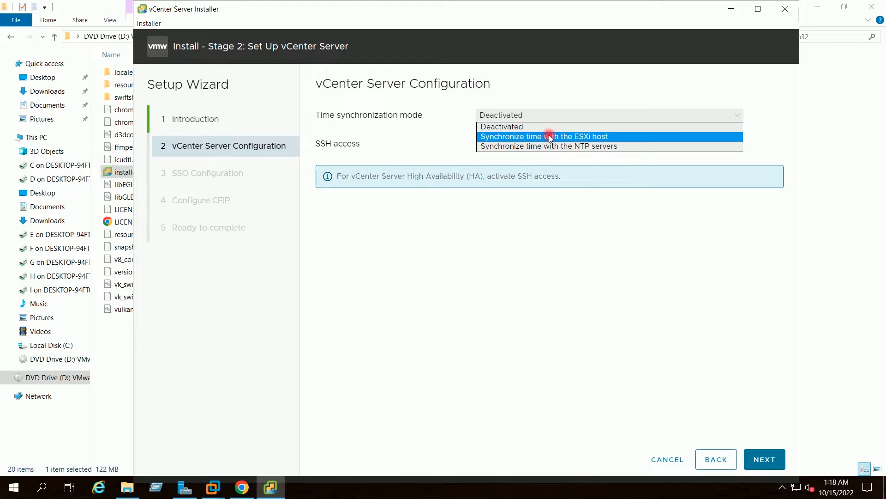
left_click(549, 137)
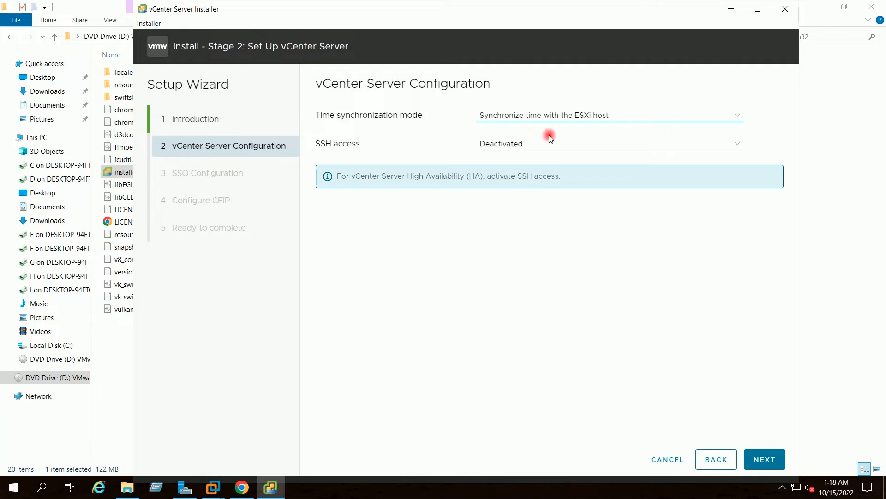
left_click(513, 146)
left_click(506, 153)
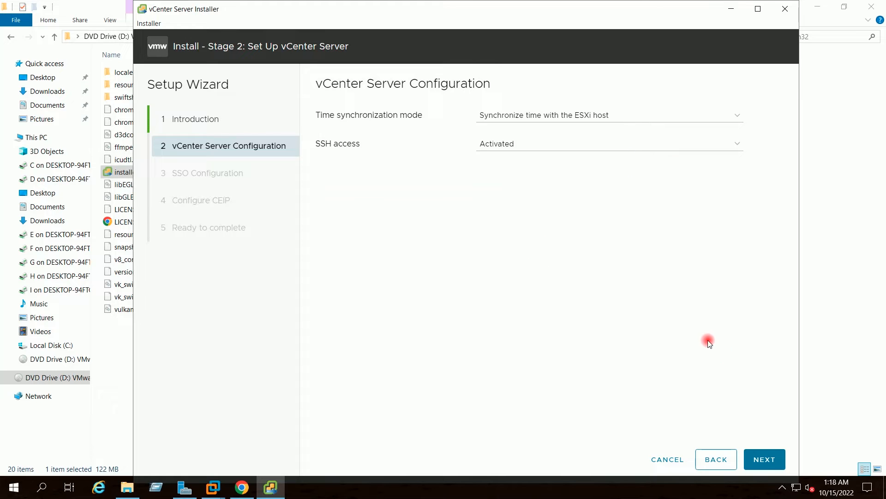
left_click(763, 459)
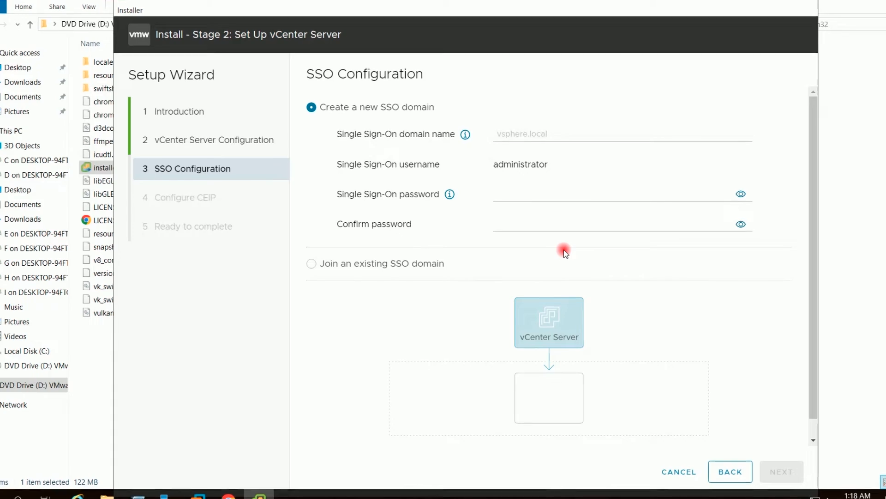
left_click(524, 133)
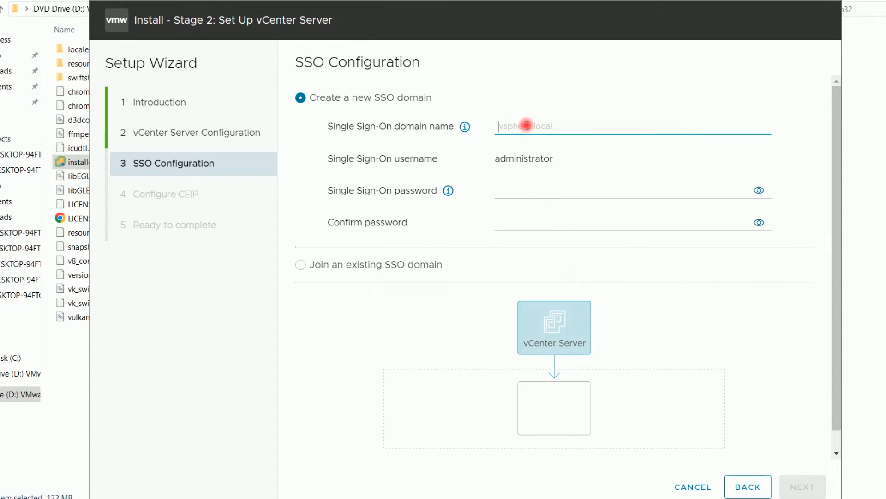
Create SSO domain vsphere.local and enter and confirm the administrator password
type("vsp")
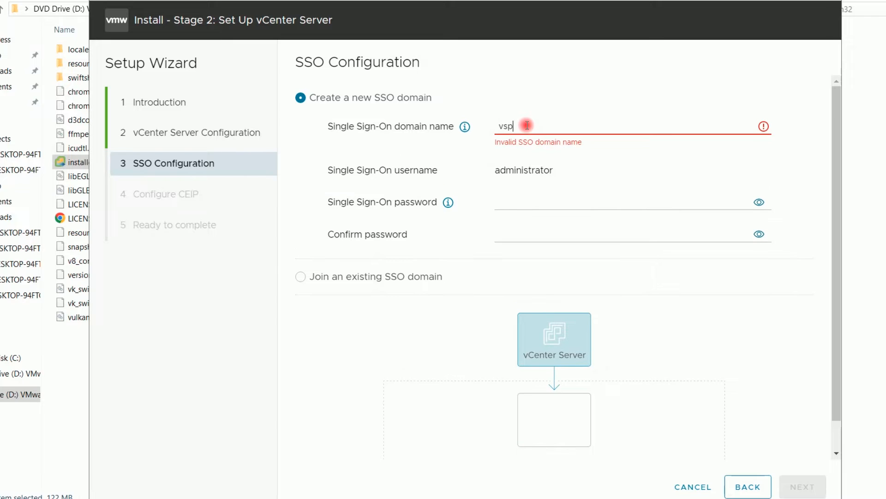
type("here.local")
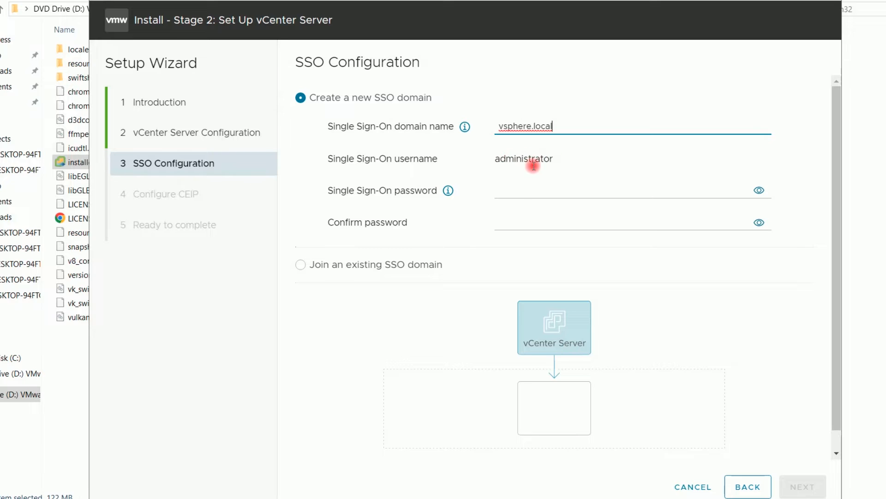
left_click(518, 191)
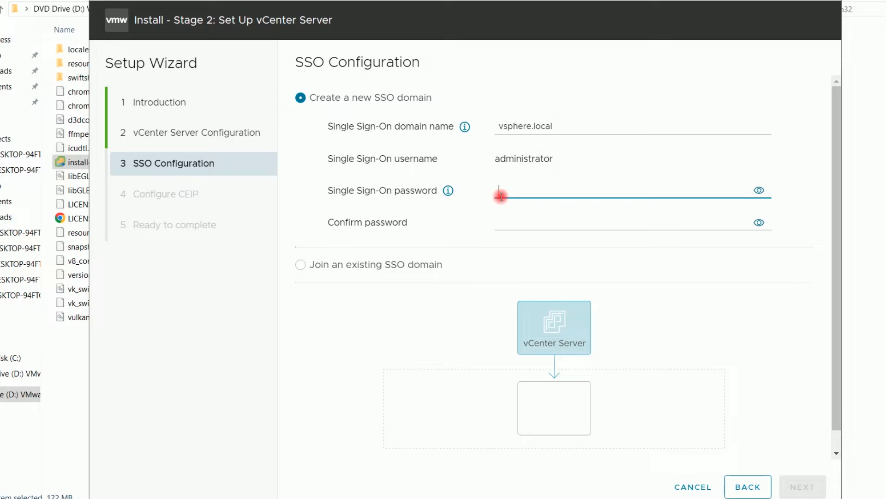
type("•••••••")
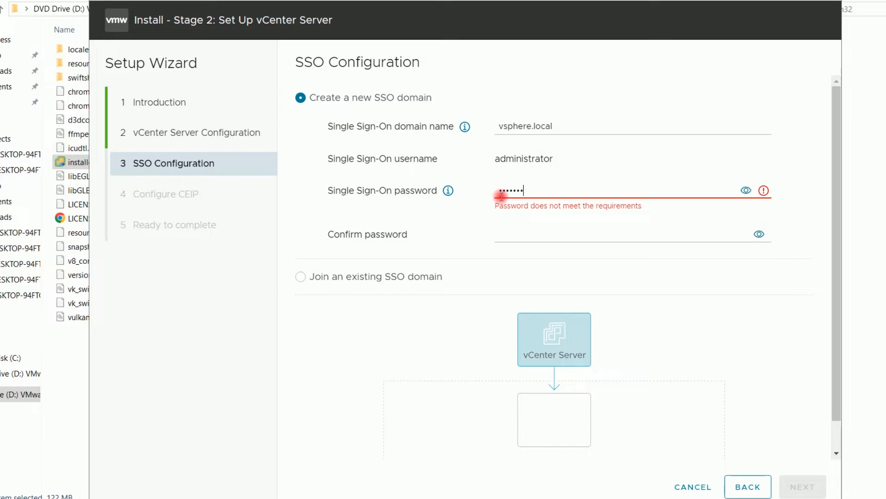
type("••")
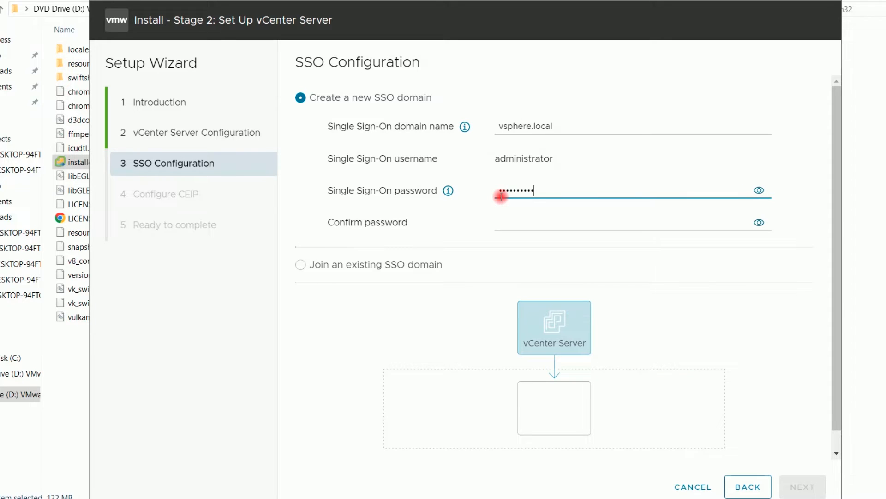
left_click(518, 225)
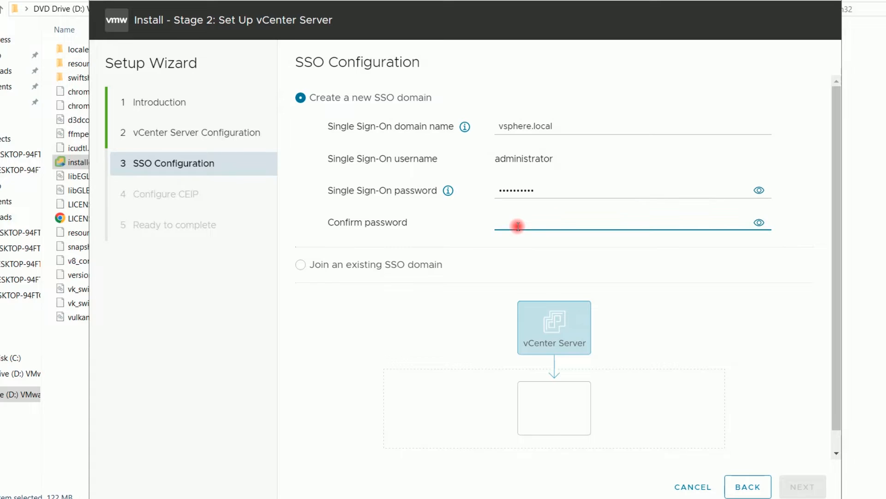
type("•")
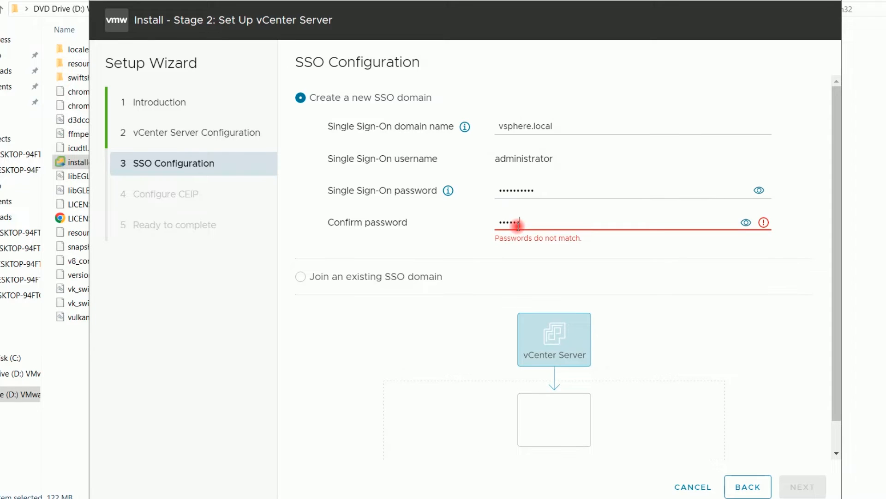
type("••••••••••")
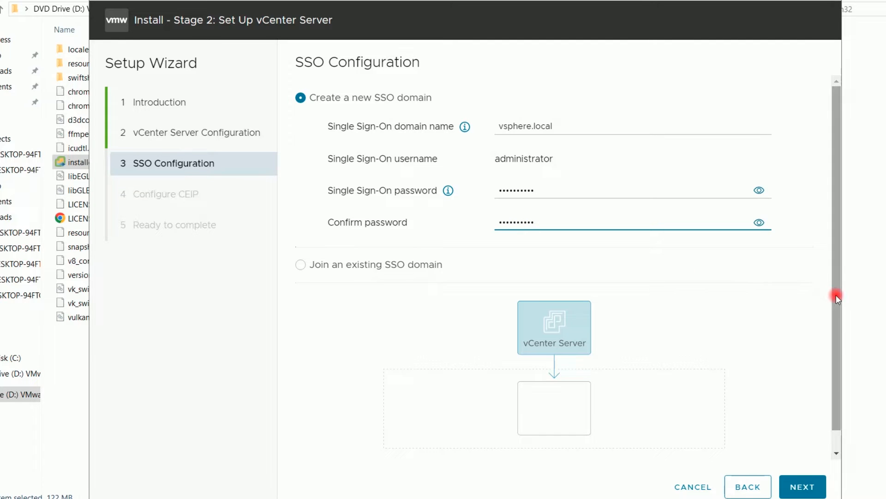
scroll(838, 342, "down", 1)
scroll(838, 342, "up", 1)
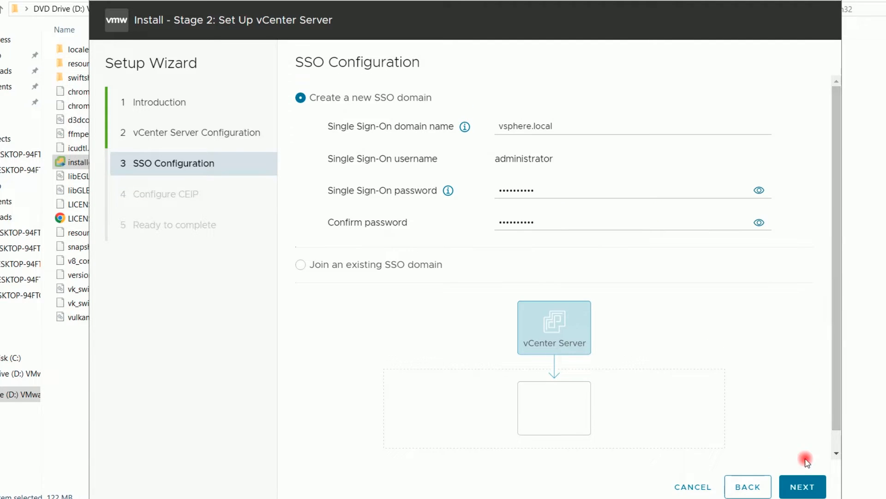
left_click(805, 487)
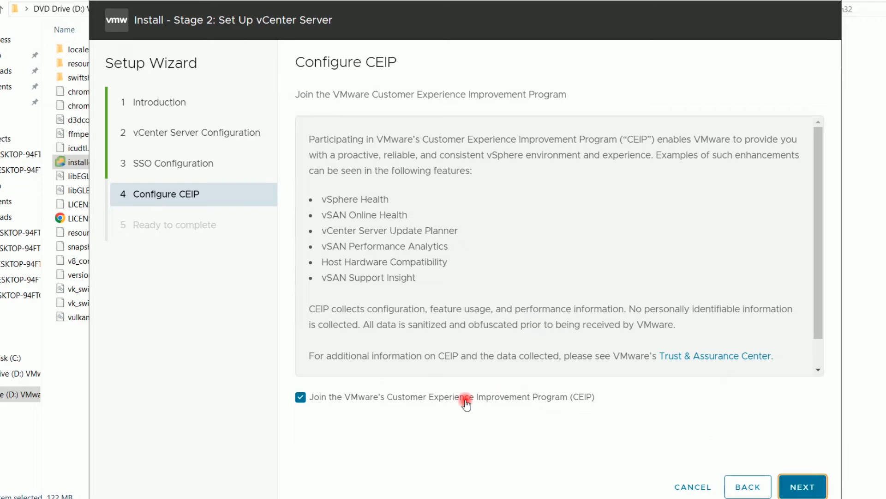
Opt out of CEIP, review the stage 2 summary, and finish the wizard
left_click(301, 397)
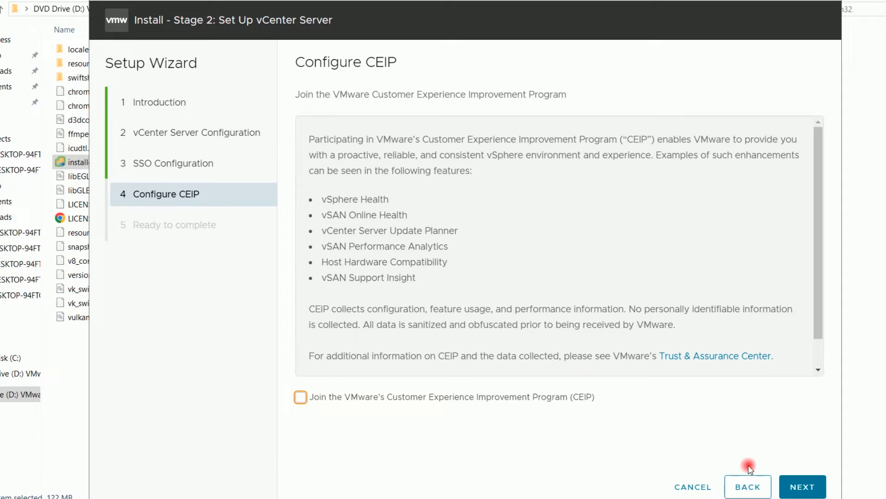
left_click(799, 488)
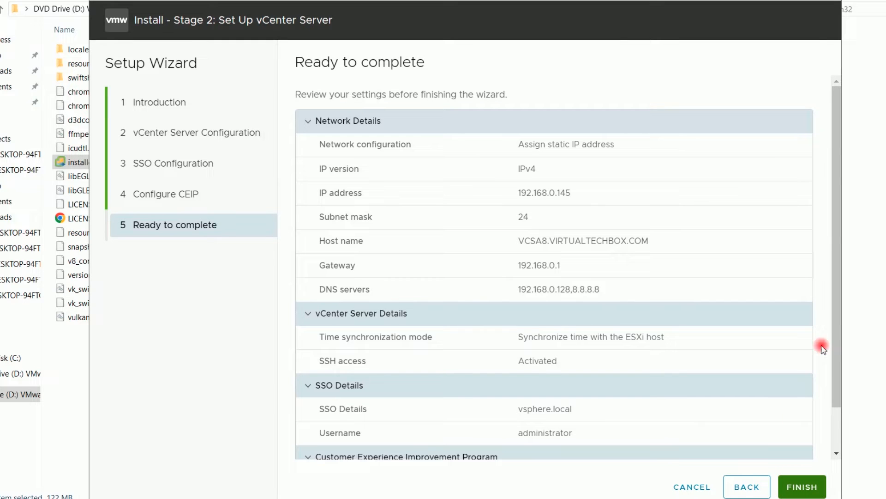
left_click_drag(841, 273, 840, 345)
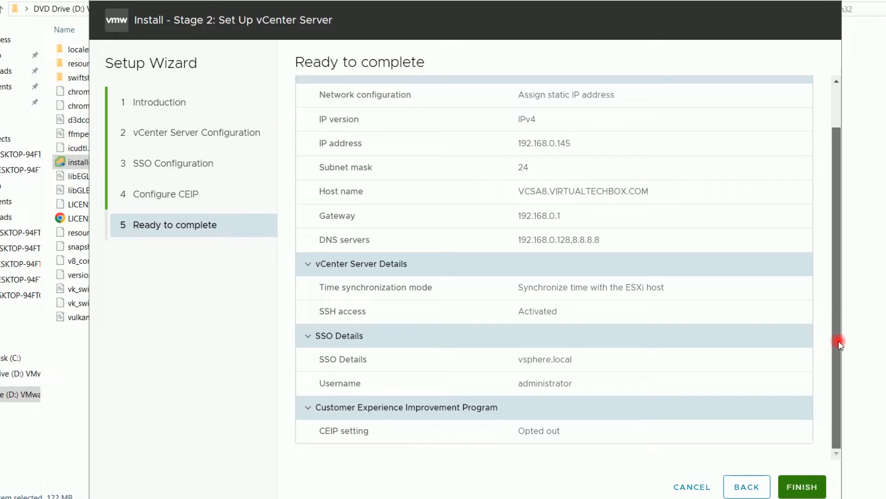
left_click_drag(839, 306, 836, 265)
left_click_drag(834, 297, 829, 340)
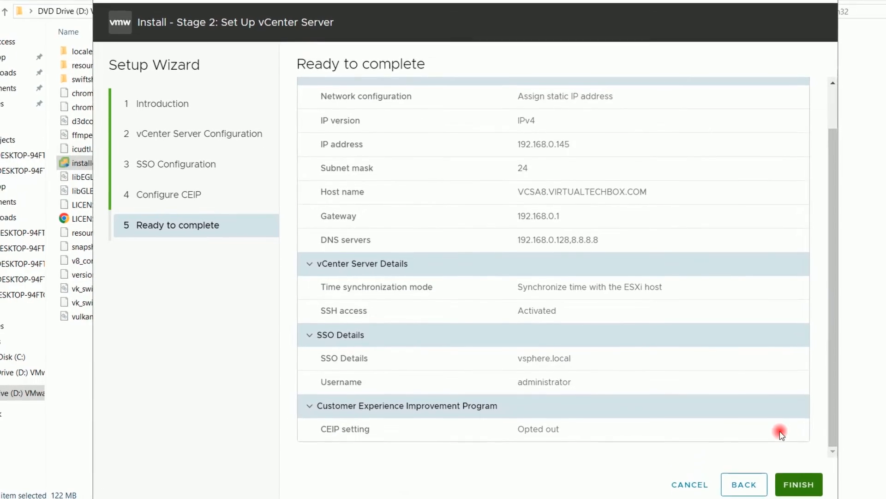
left_click(793, 483)
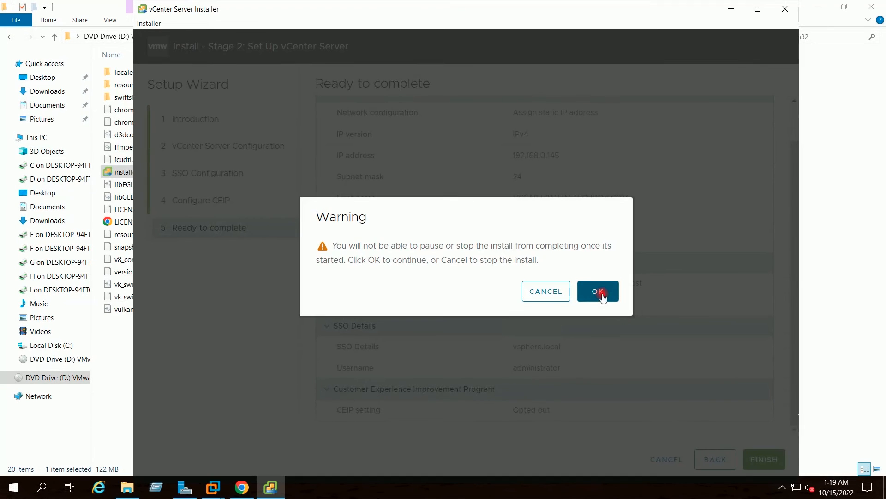
Confirm the install warning, close the installer once stage 2 completes, and minimize File Explorer
left_click(600, 293)
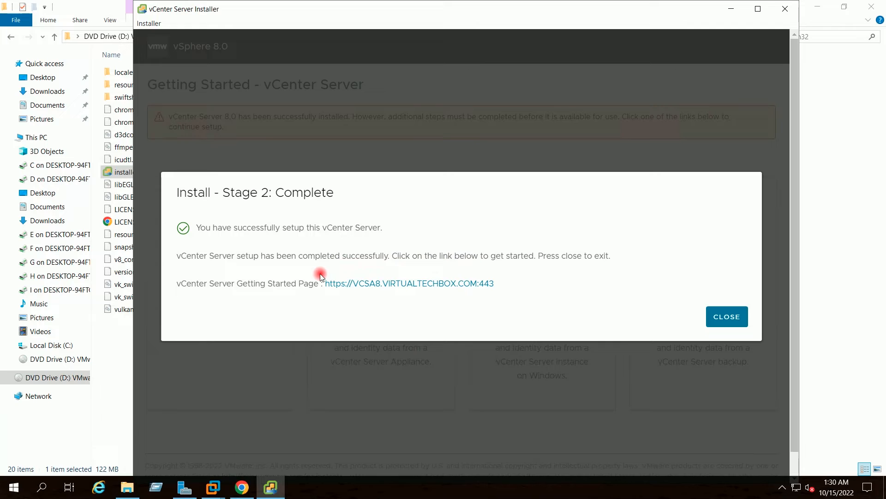
left_click(727, 316)
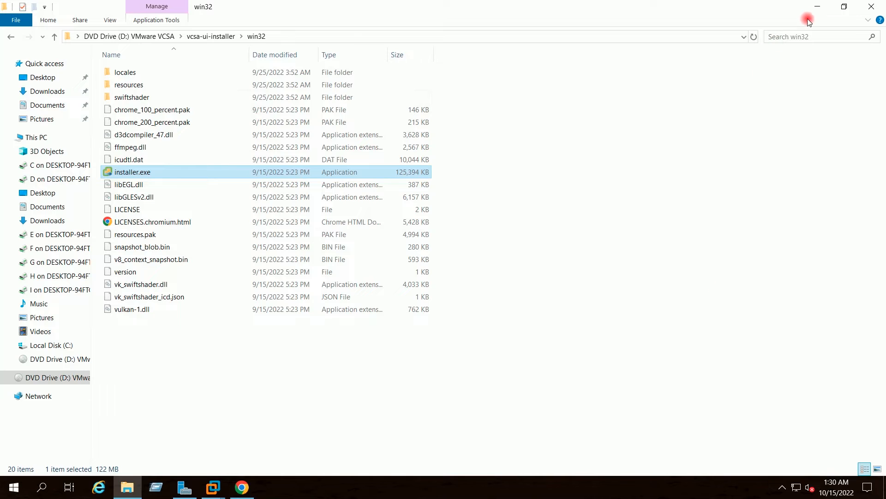
left_click(818, 7)
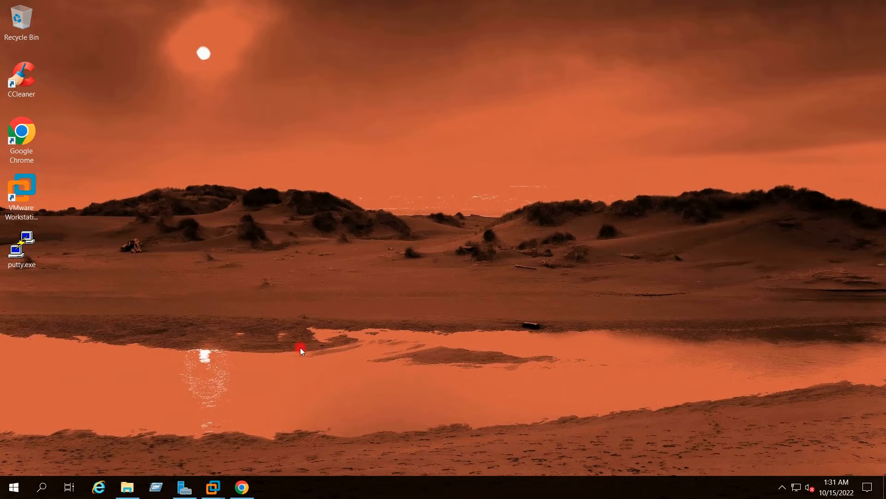
left_click(242, 487)
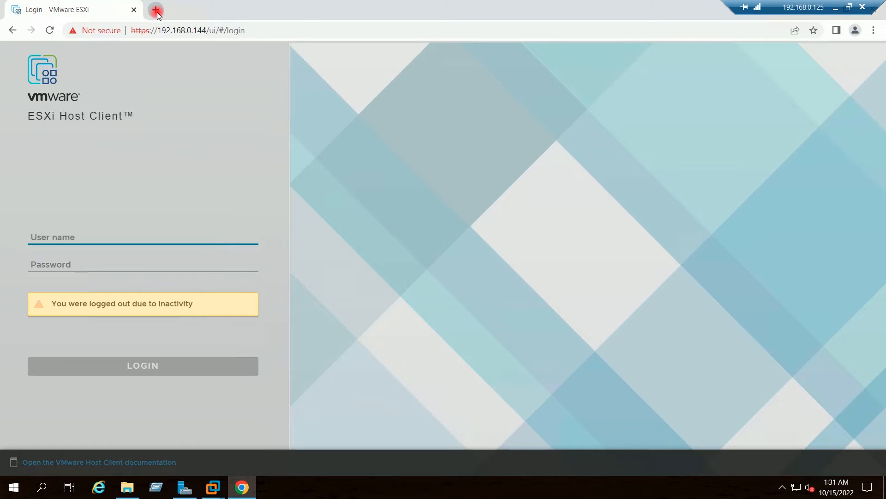
left_click(156, 11)
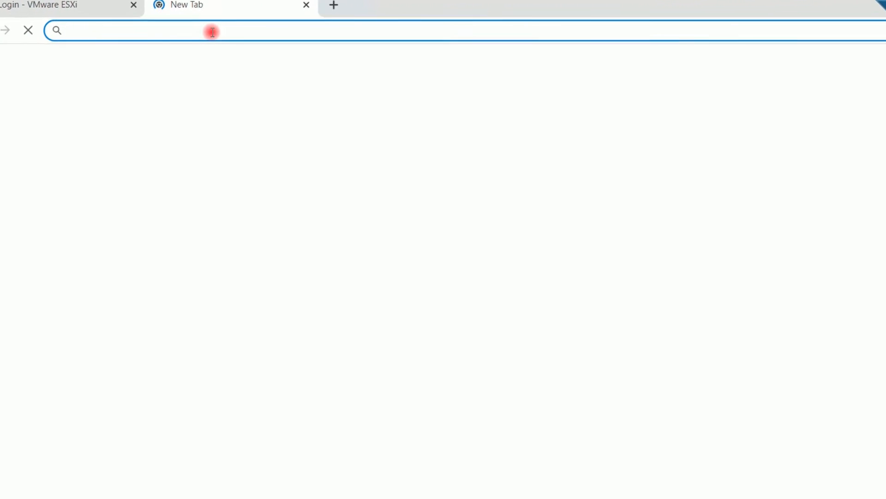
type("192")
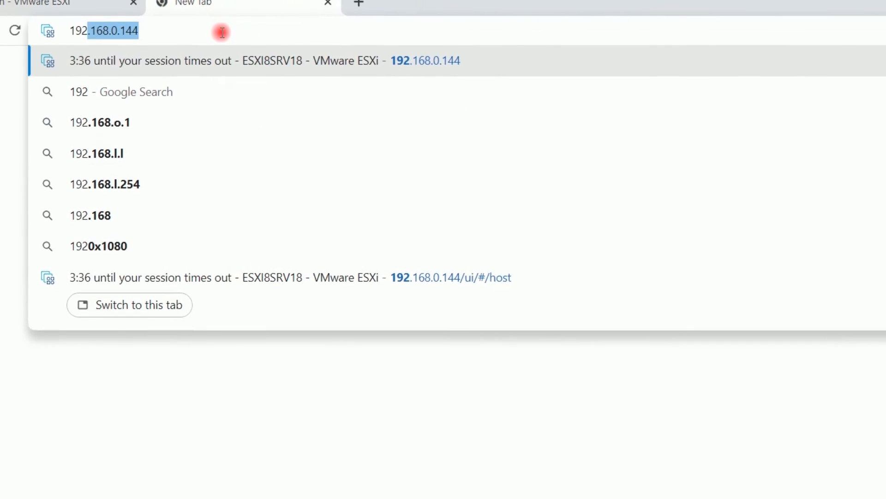
key("Right")
key("BackSpace")
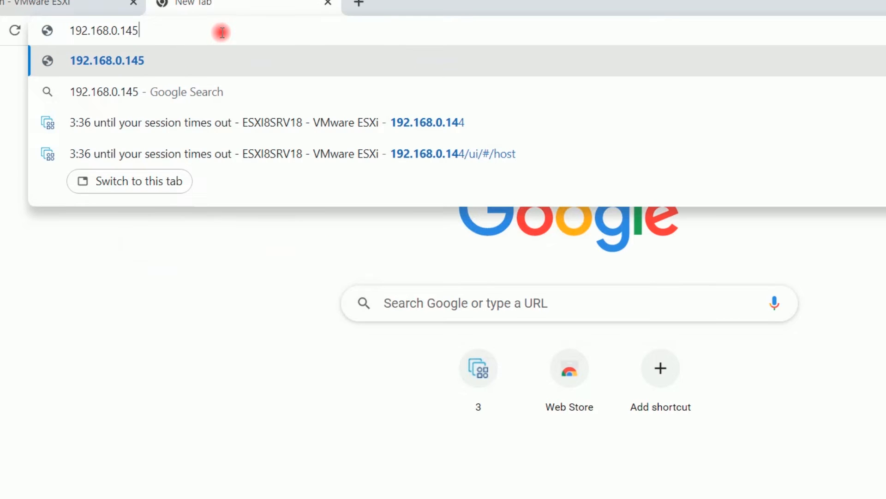
type("5:")
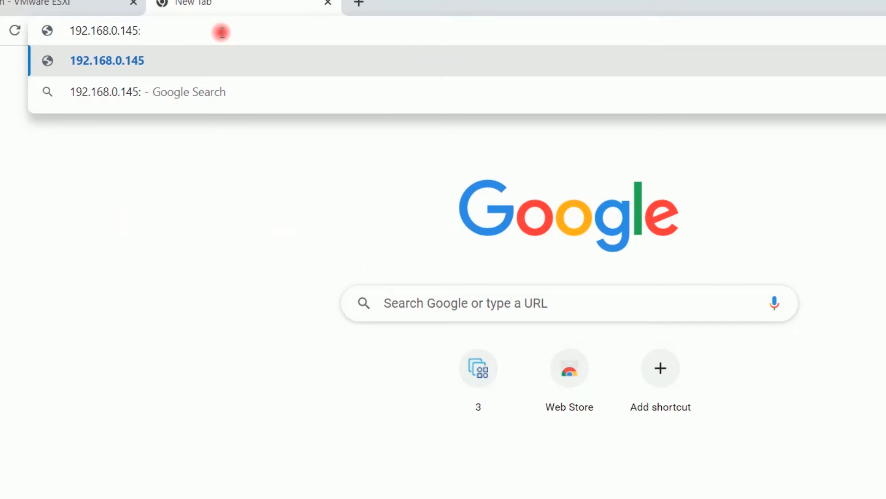
type("5480")
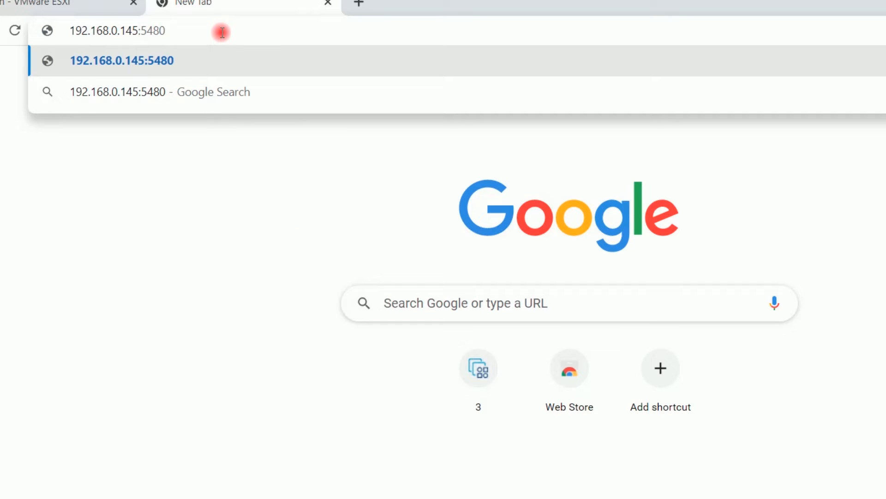
key("Home")
type("https:")
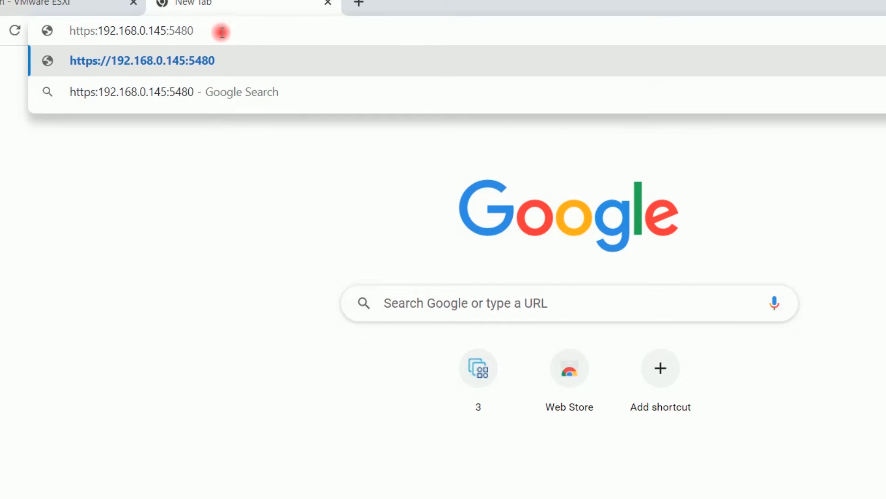
type("//")
key("Return")
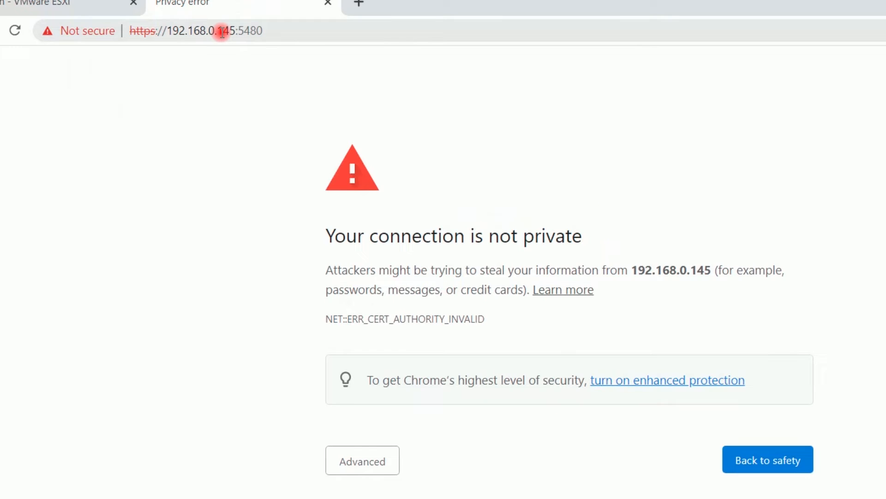
left_click(356, 465)
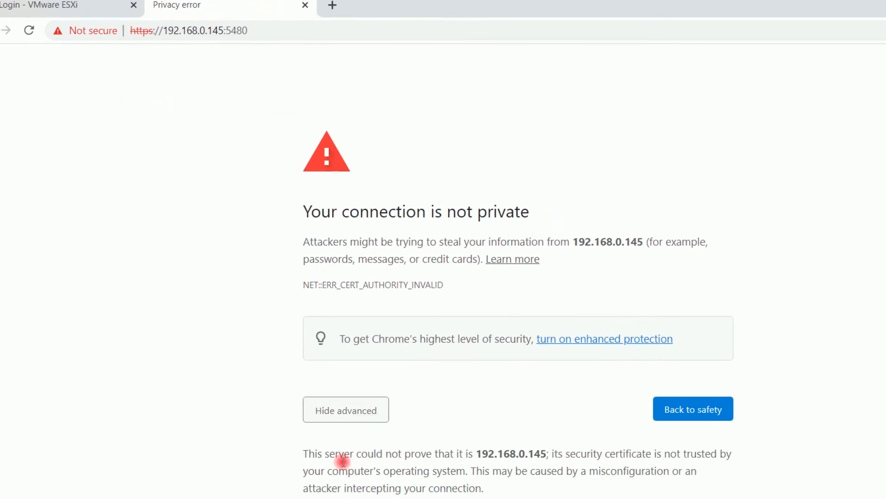
Proceed past the certificate warning and sign in to the appliance as root with its password
left_click(347, 483)
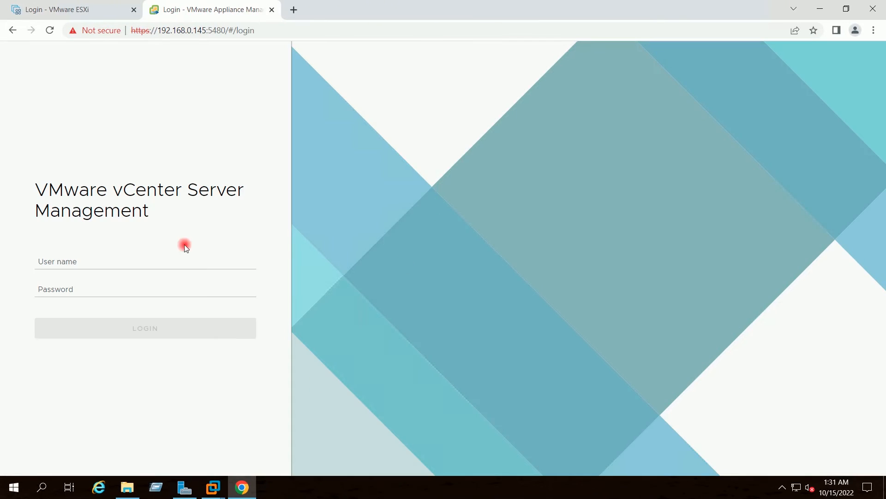
left_click(126, 260)
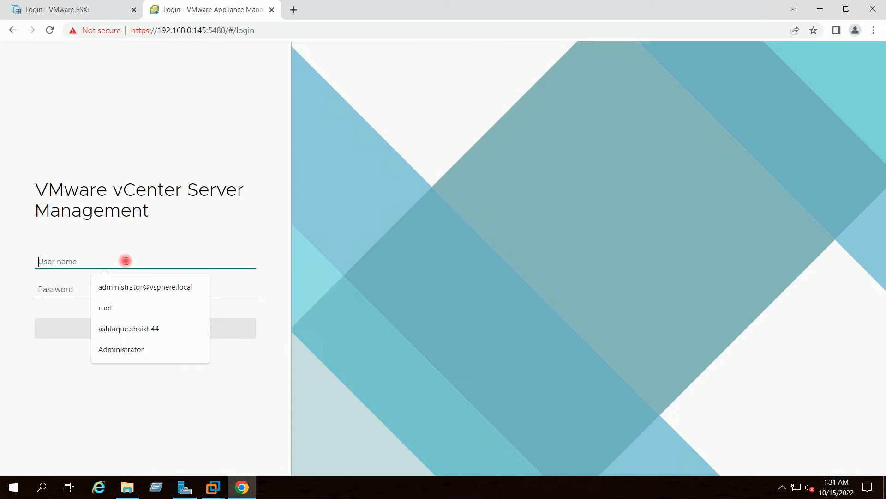
type("root")
key("Tab")
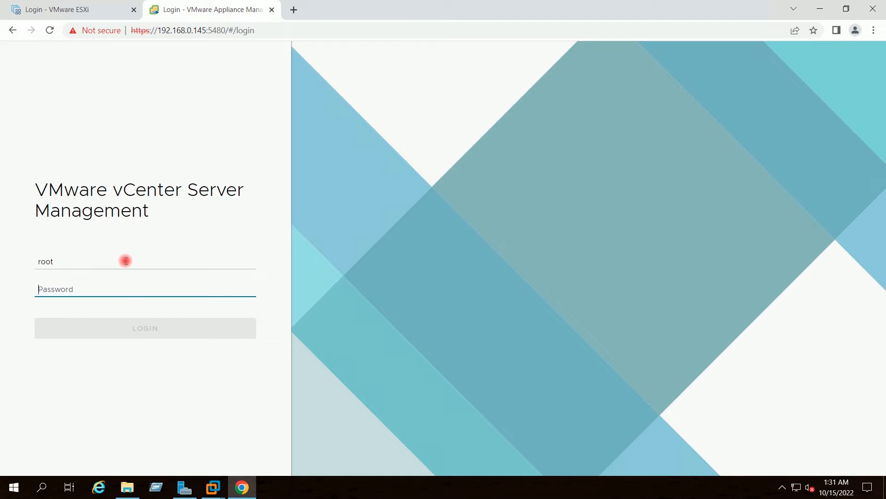
type("V")
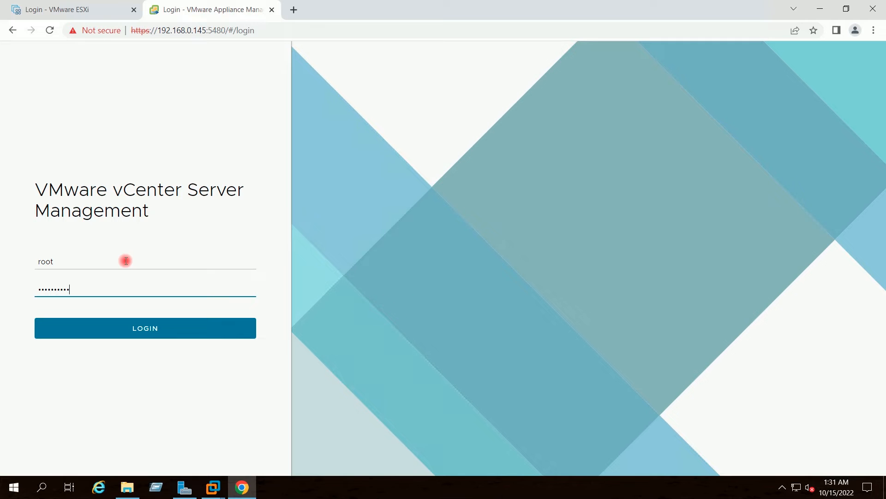
key("Return")
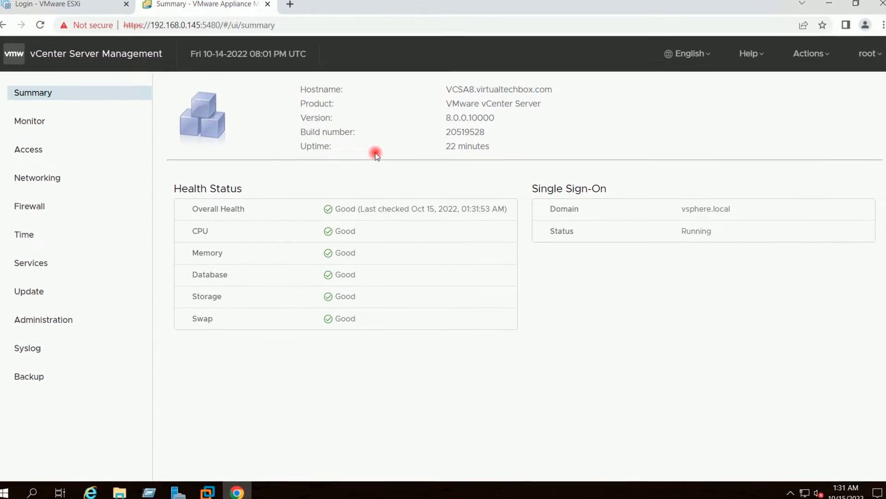
Highlight the Summary's version 8.0.0.10000 and build number 20519528
left_click_drag(503, 115, 414, 110)
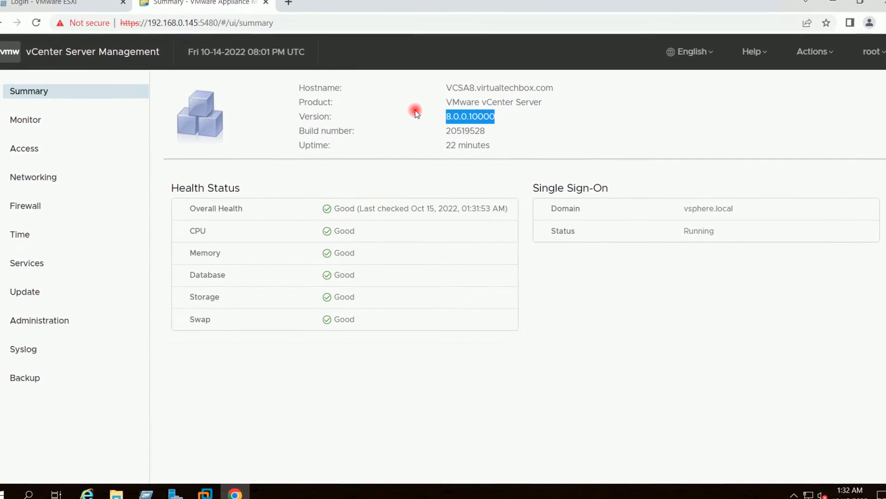
left_click_drag(504, 131, 412, 130)
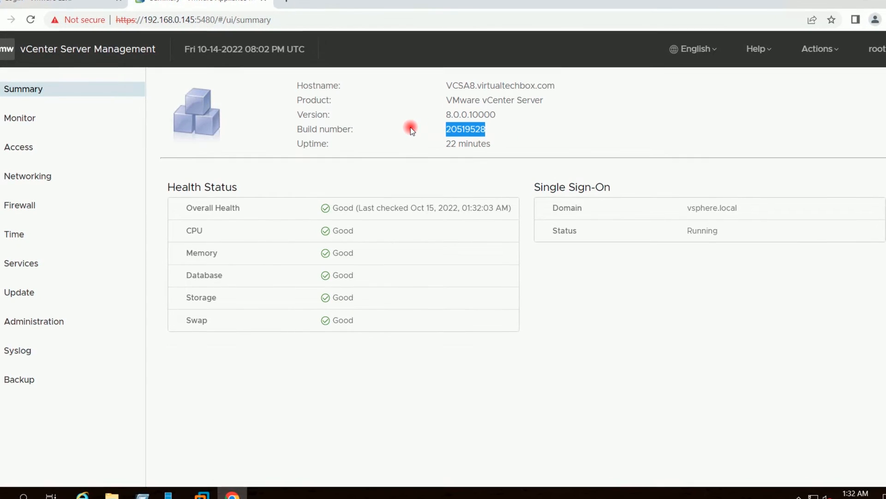
left_click(411, 127)
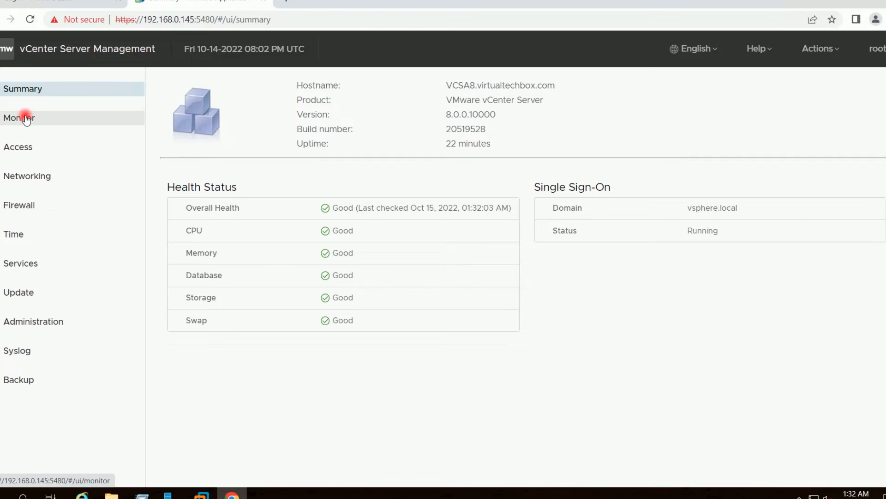
Look through the Monitor tabs for Disks, Network, Database and Logs, ending on the Access settings
left_click(25, 119)
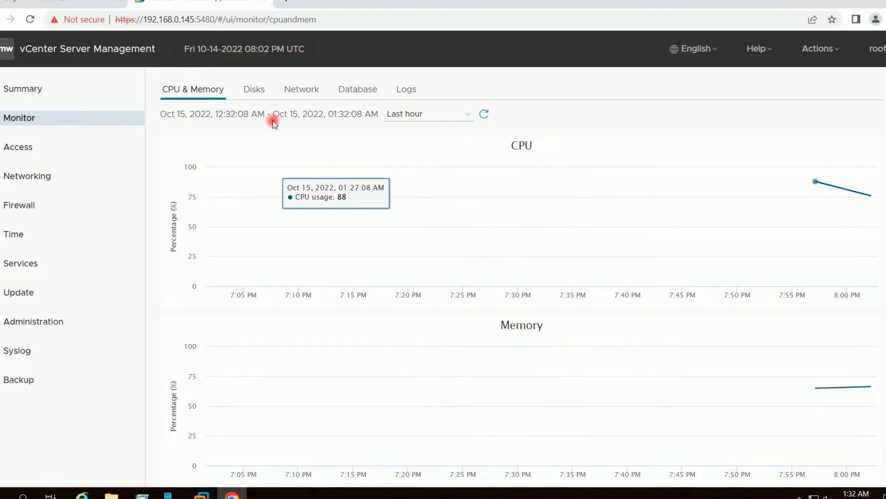
left_click(254, 90)
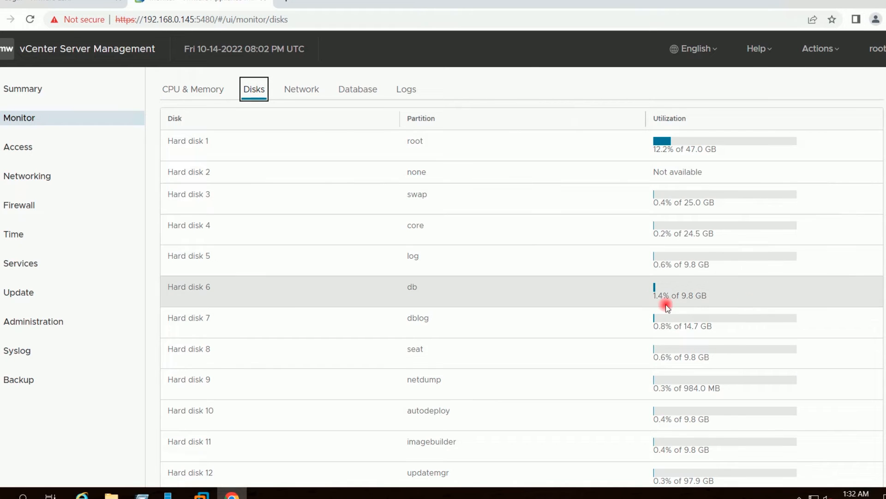
scroll(875, 256, "down", 1)
scroll(522, 274, "down", 3)
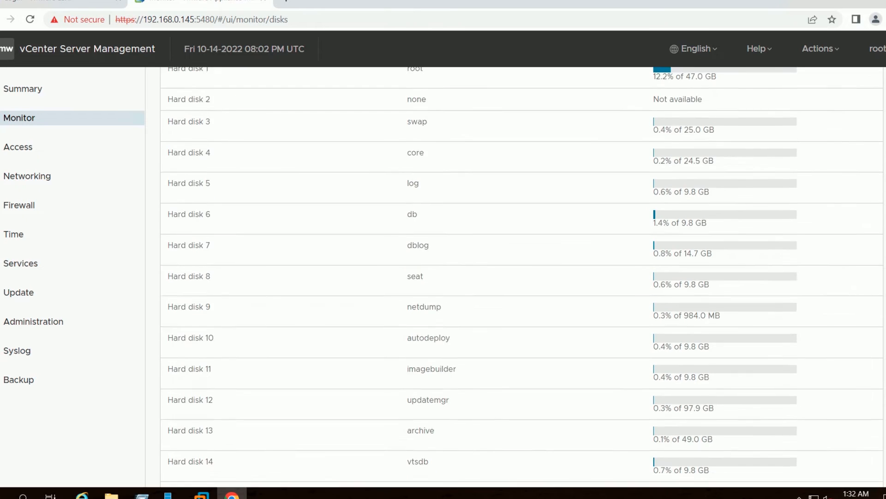
scroll(734, 193, "up", 4)
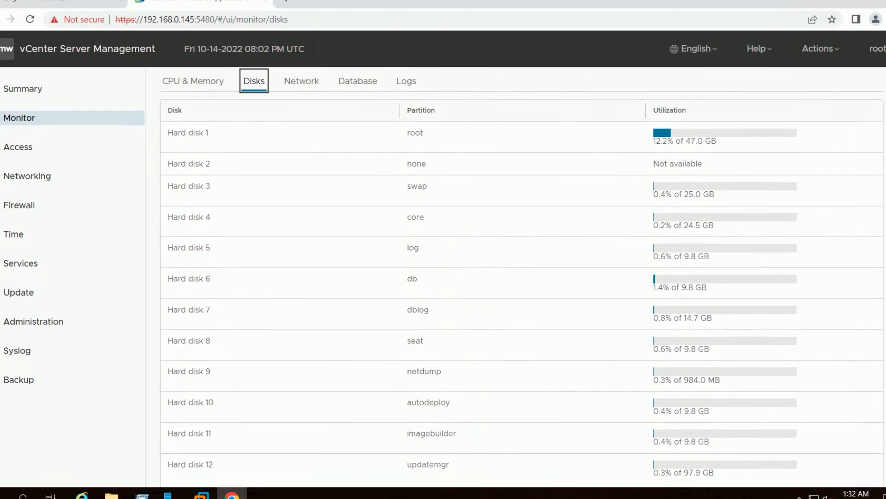
left_click(300, 91)
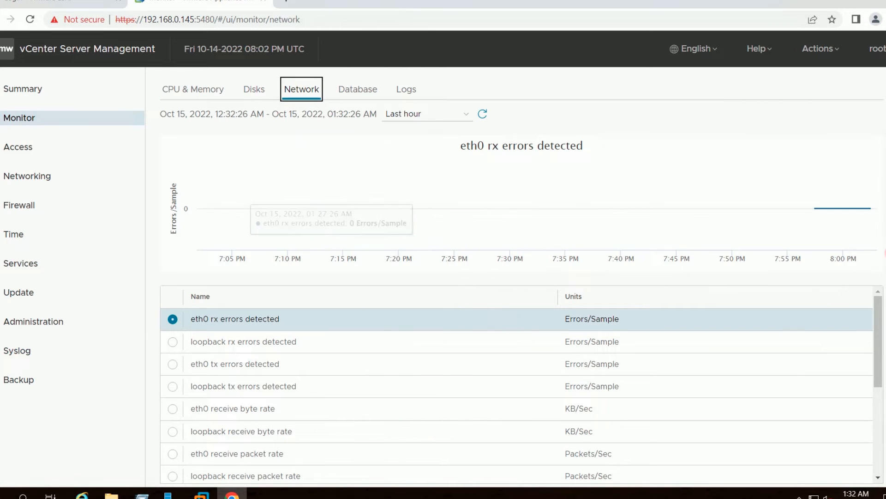
left_click_drag(877, 346, 872, 303)
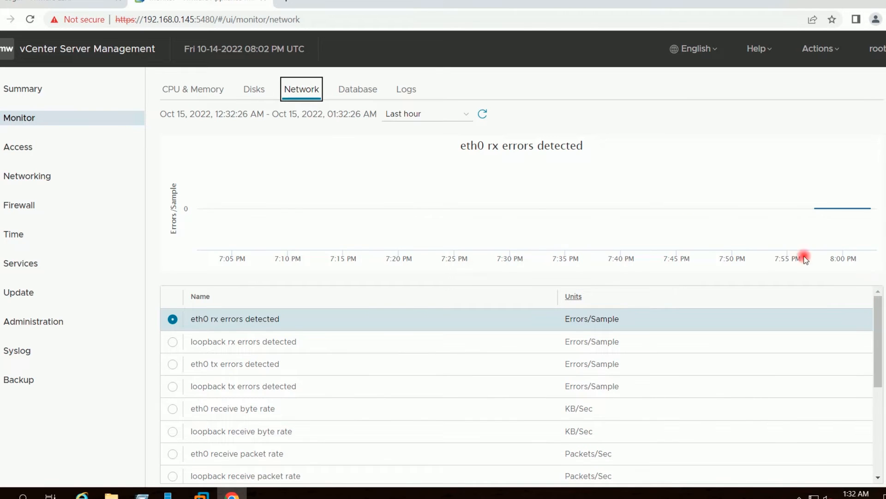
left_click(360, 89)
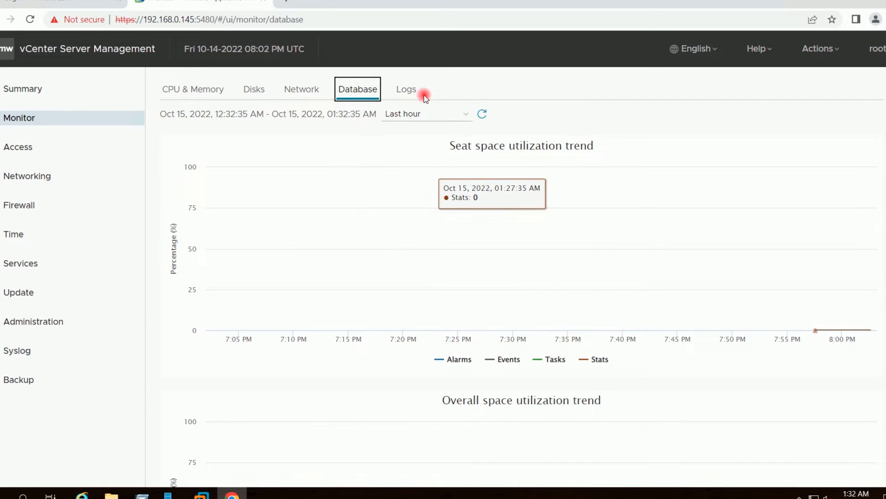
left_click(409, 90)
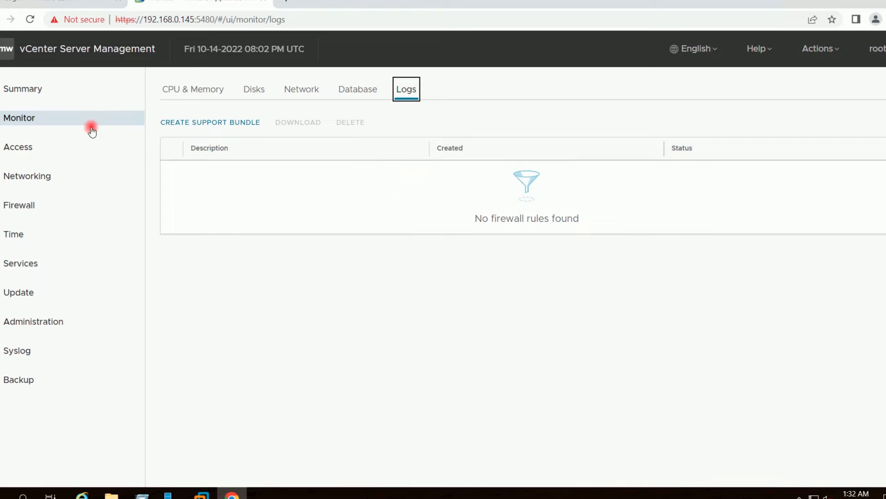
left_click(24, 153)
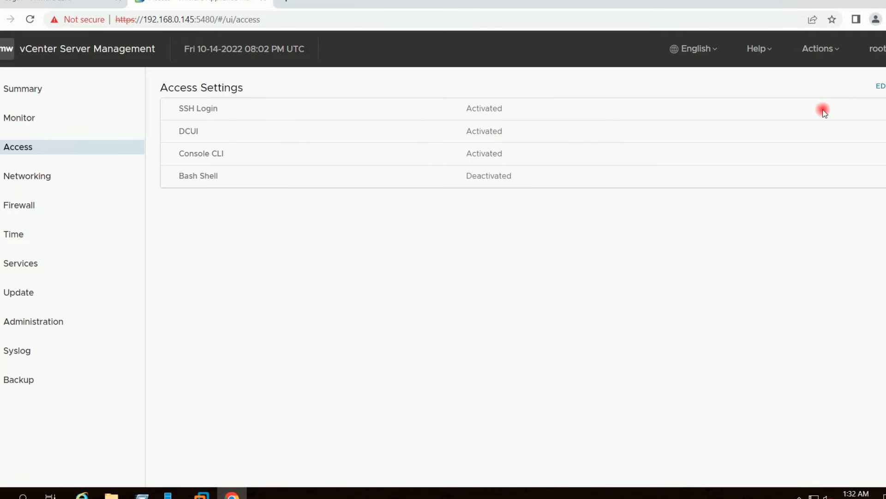
Open and cancel the Access and Networking edit dialogs without changes, then go to the Time page
left_click(880, 87)
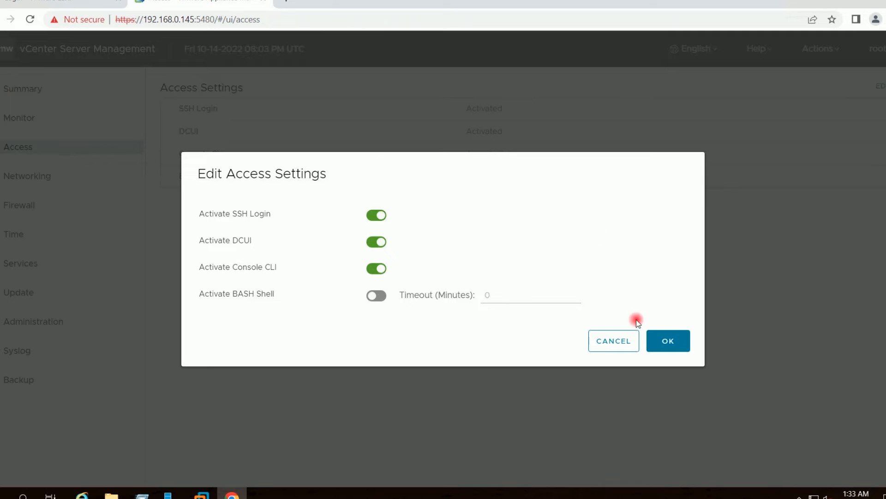
left_click(614, 340)
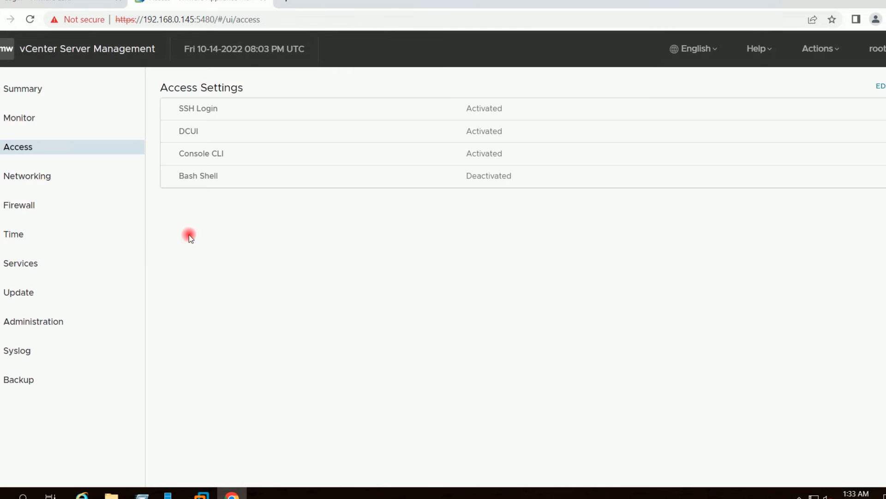
left_click(23, 183)
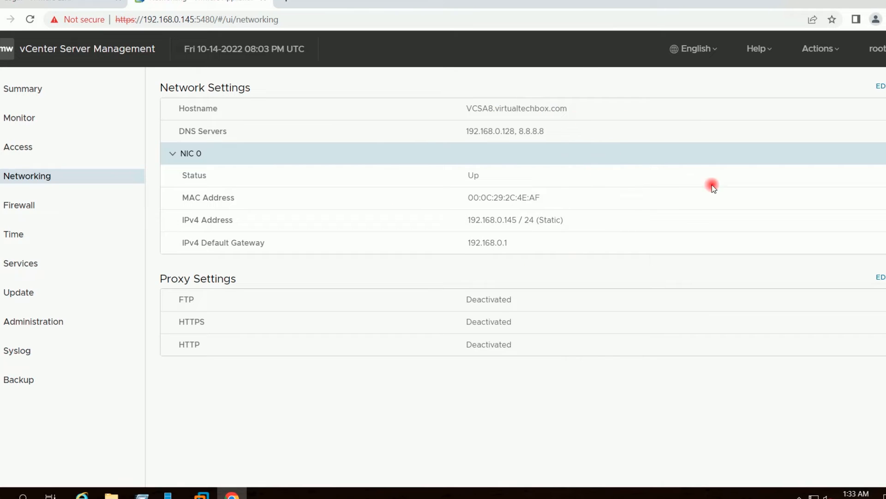
left_click(881, 86)
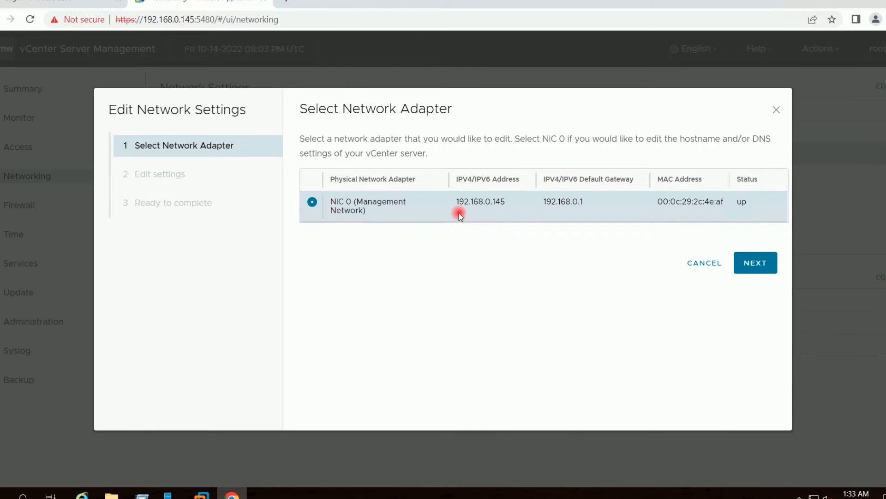
left_click(711, 263)
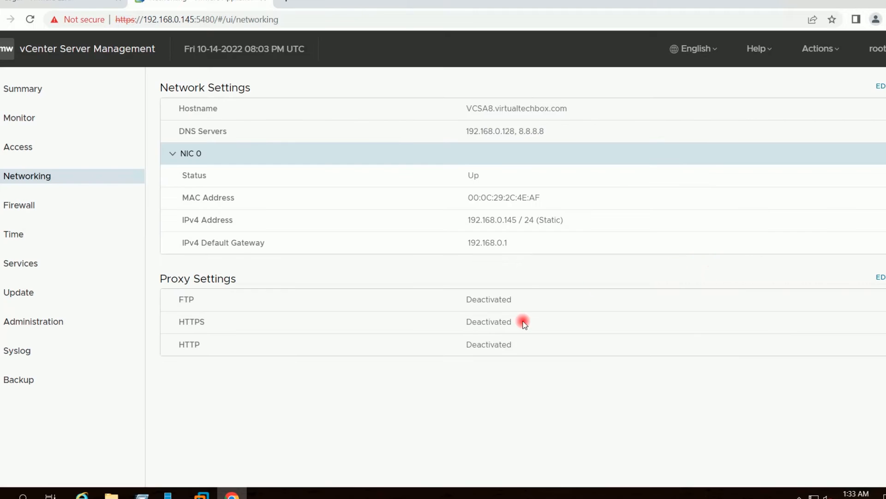
left_click(18, 235)
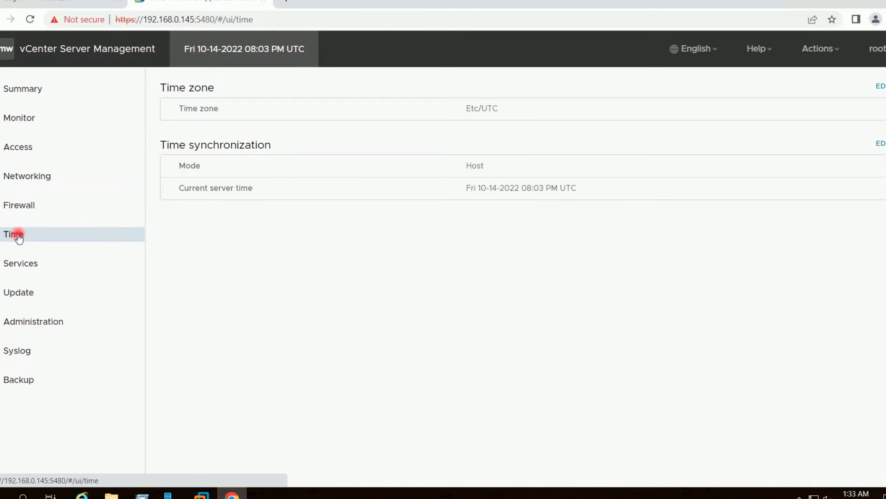
Change the appliance time zone to Asia/Kolkata and save it
left_click(881, 87)
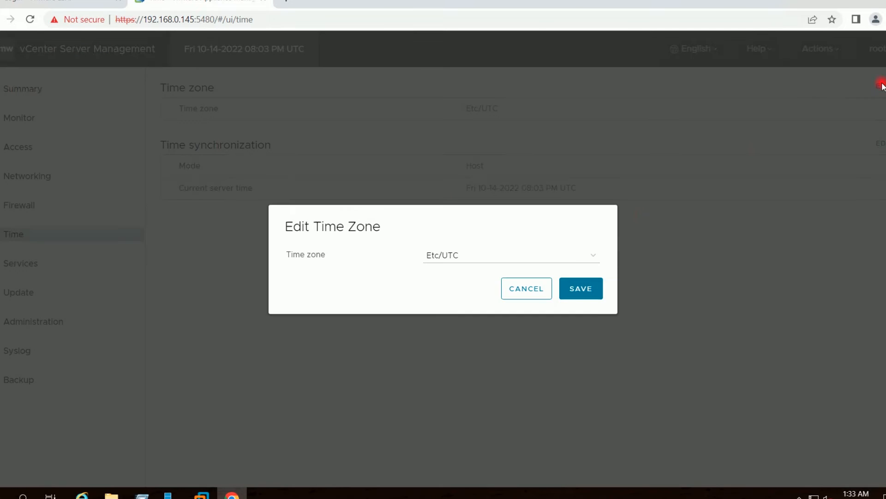
left_click(576, 254)
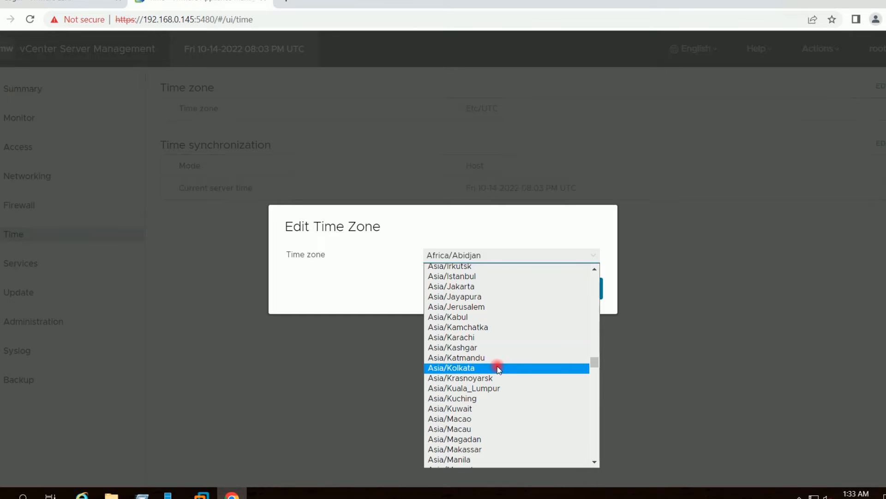
left_click(497, 368)
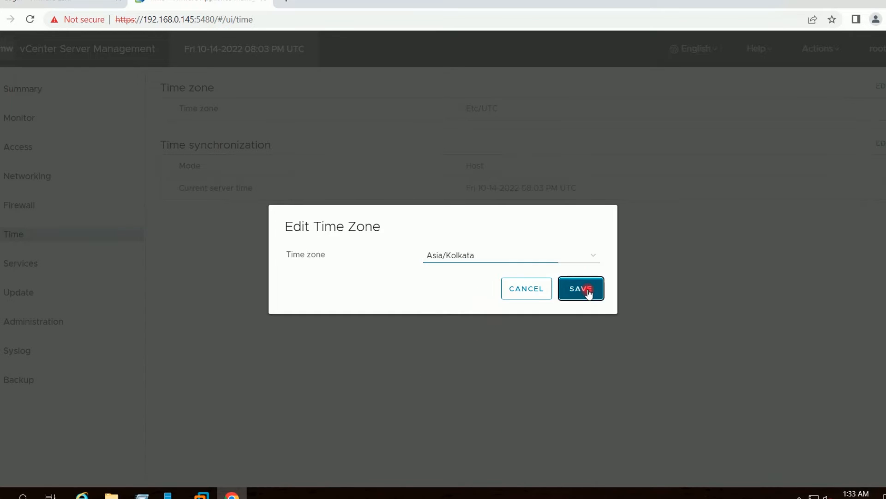
left_click(588, 291)
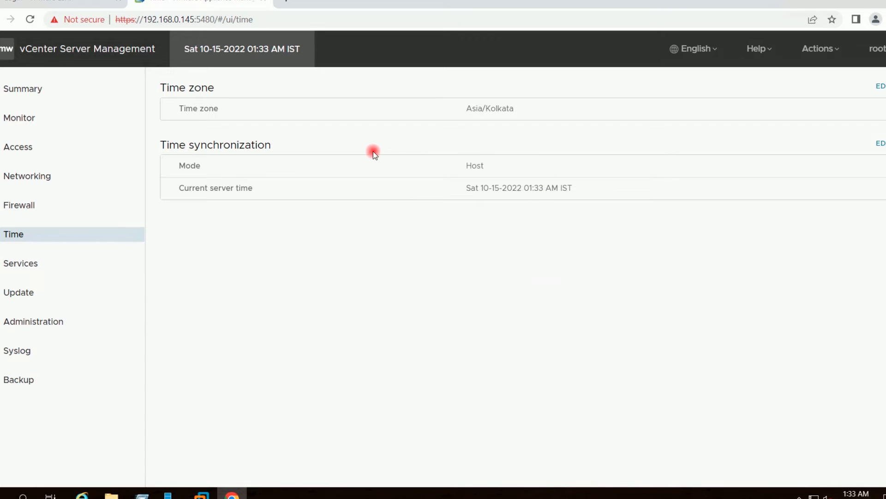
left_click(28, 266)
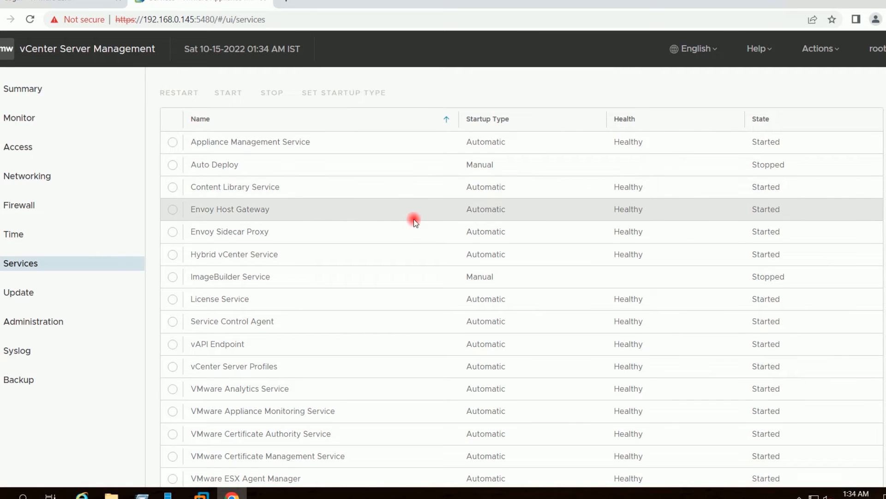
Select the Envoy Host Gateway, Content Library and Auto Deploy services, then check the Update and Administration pages
left_click(172, 210)
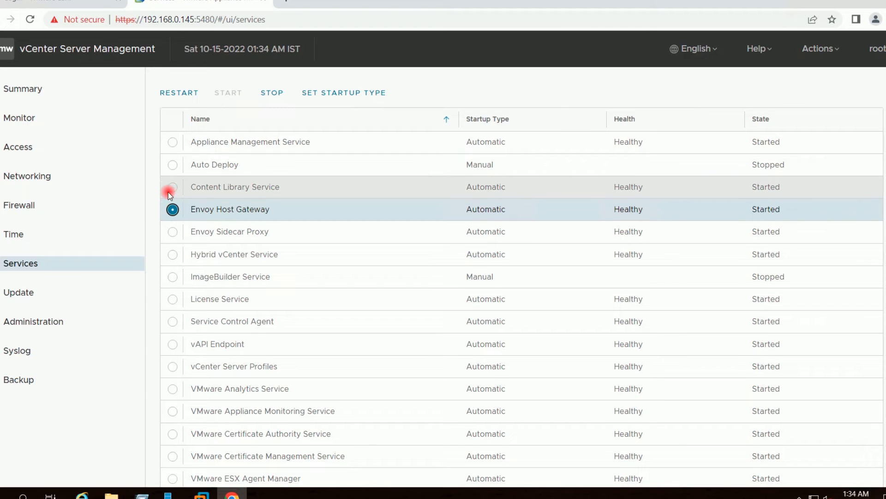
left_click(170, 188)
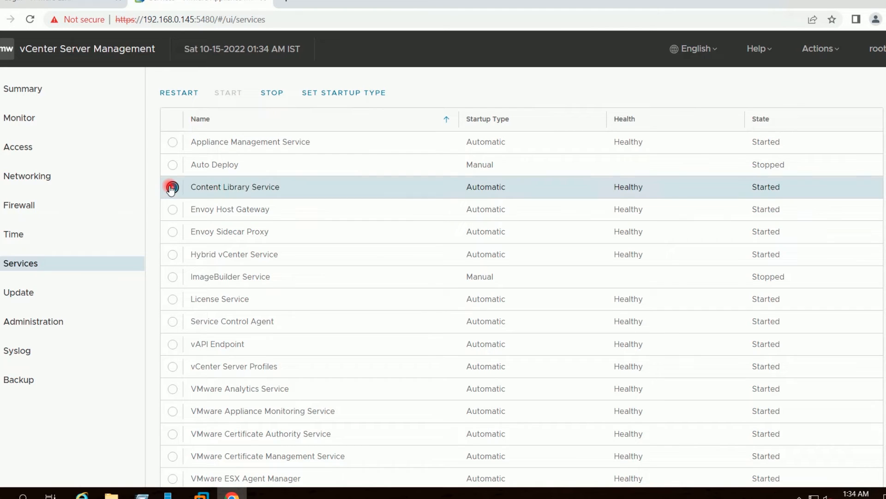
left_click(173, 165)
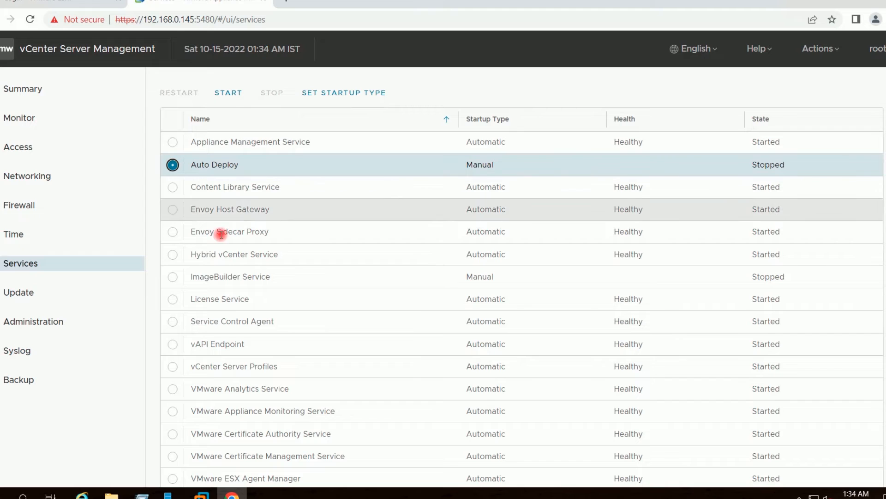
left_click(35, 294)
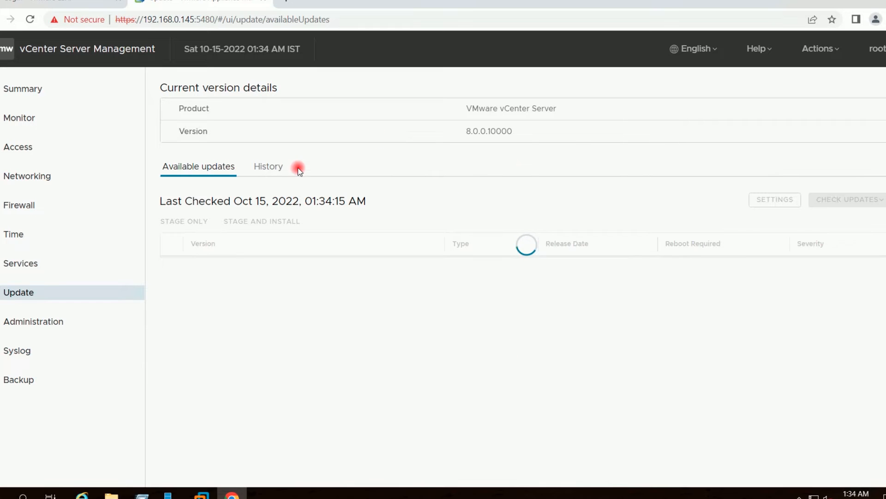
left_click(32, 326)
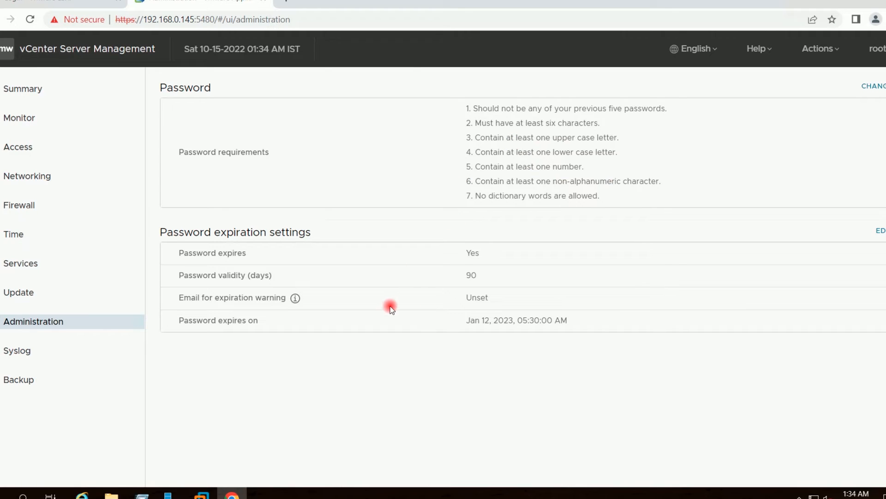
Set Password expires to No in the root password expiration settings and save
left_click_drag(328, 231, 157, 232)
left_click(354, 232)
left_click(879, 231)
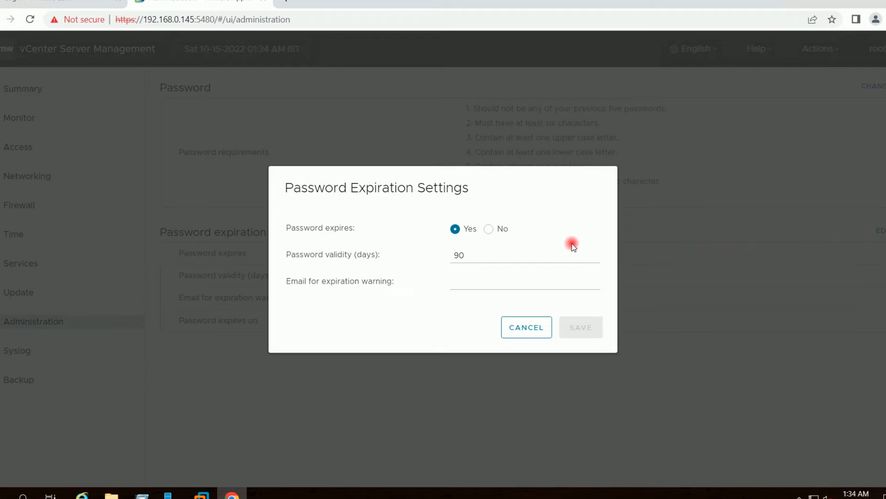
left_click(491, 229)
left_click(593, 314)
left_click(586, 301)
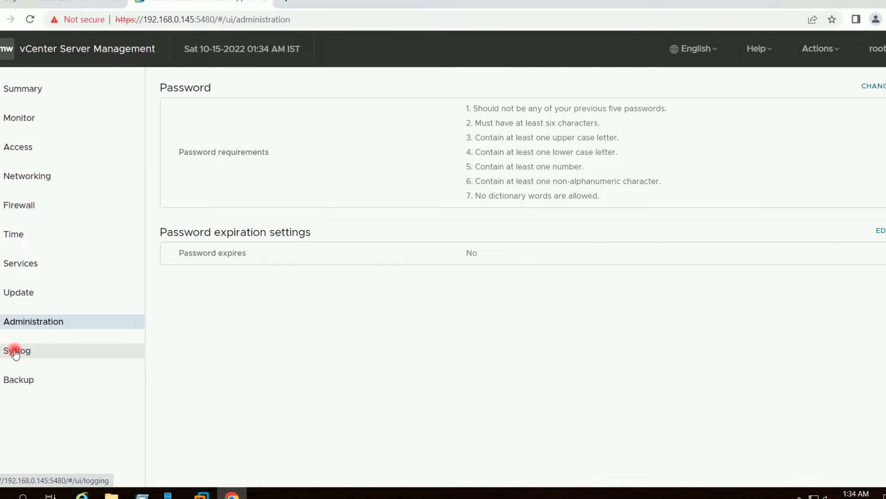
left_click(16, 352)
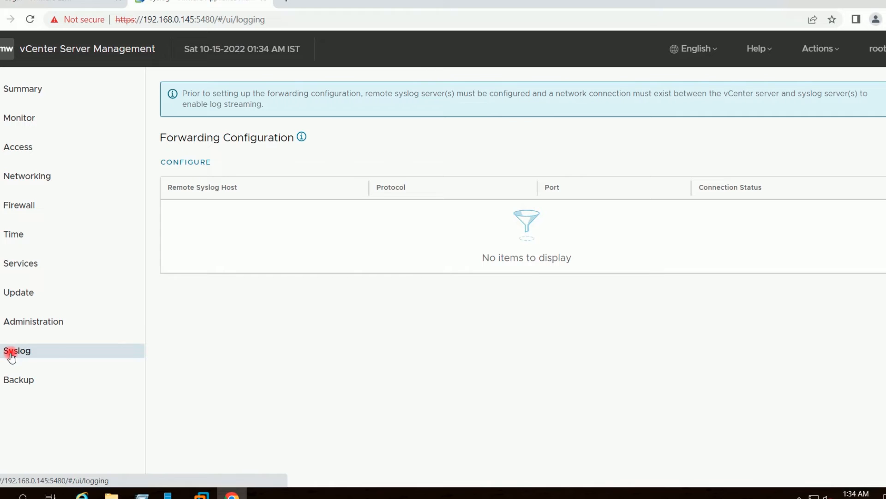
Open the syslog forwarding configuration dialog and cancel it without adding a remote host
left_click(183, 163)
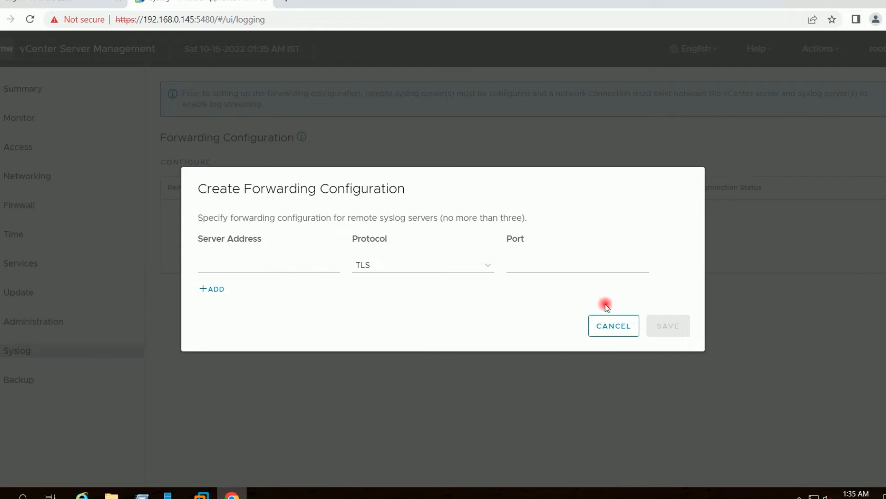
left_click(612, 325)
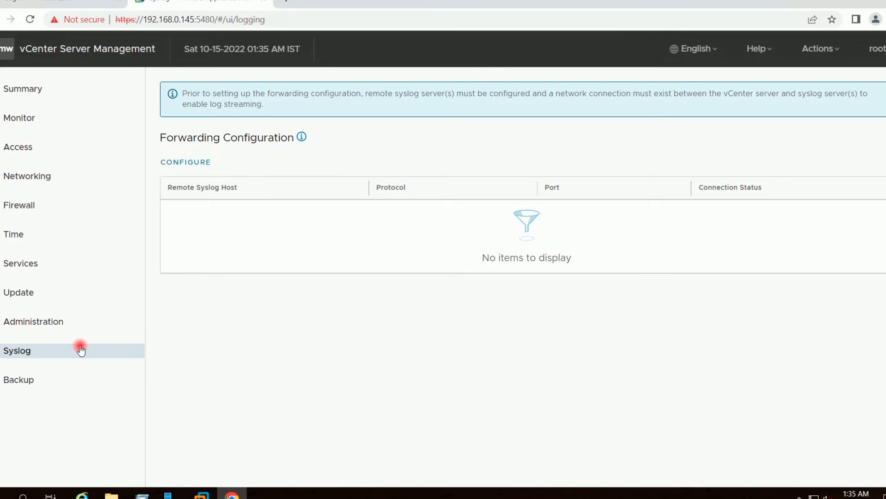
Open the backup schedule and Backup Now forms on the Backup page, cancelling both unsaved
left_click(14, 381)
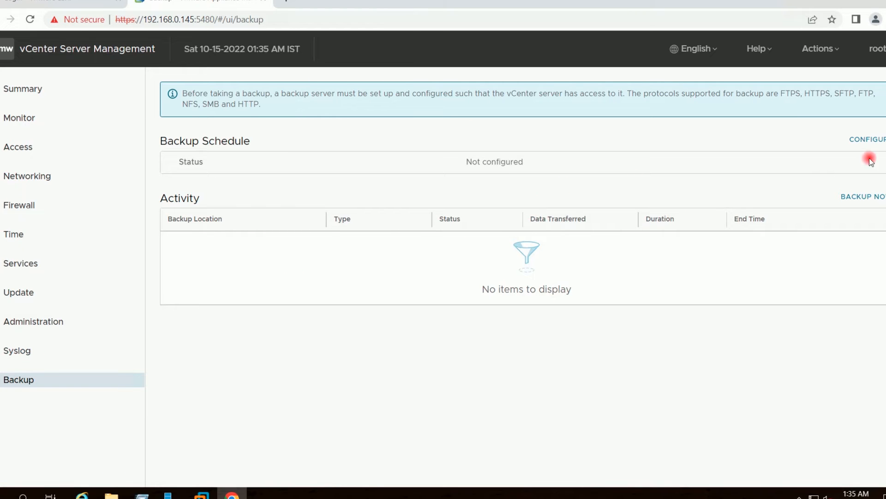
left_click(878, 140)
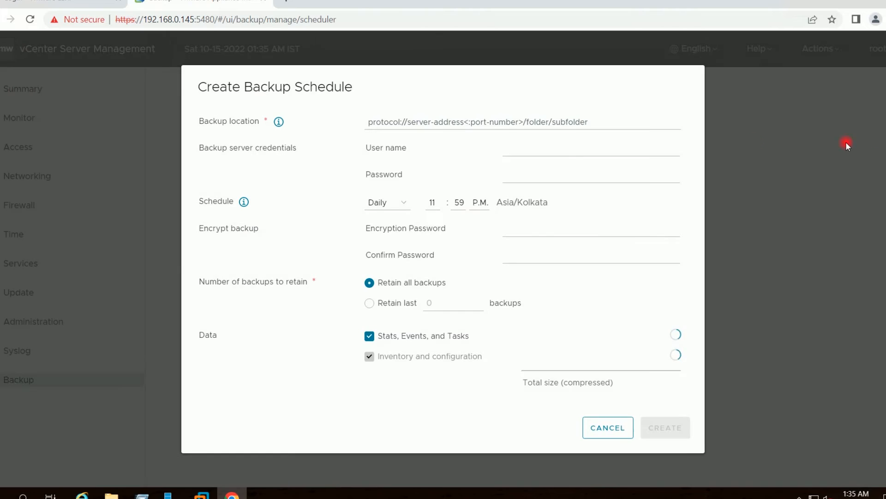
left_click(455, 121)
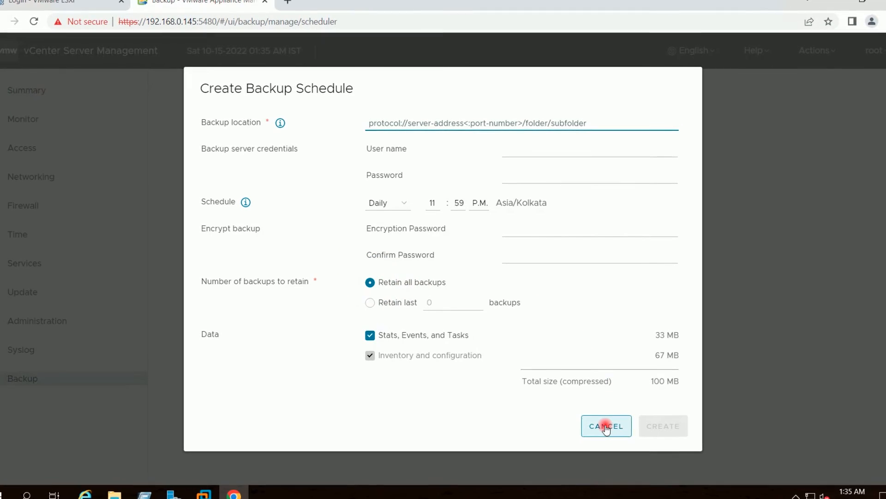
left_click(606, 428)
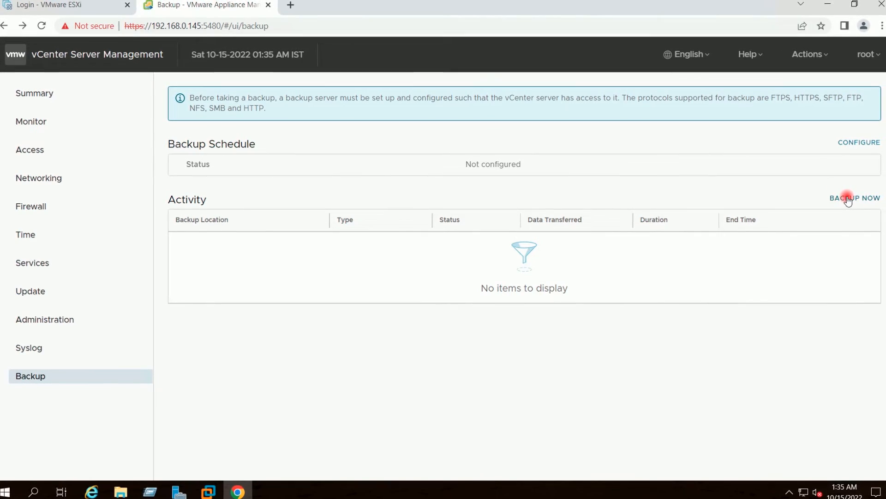
left_click(845, 199)
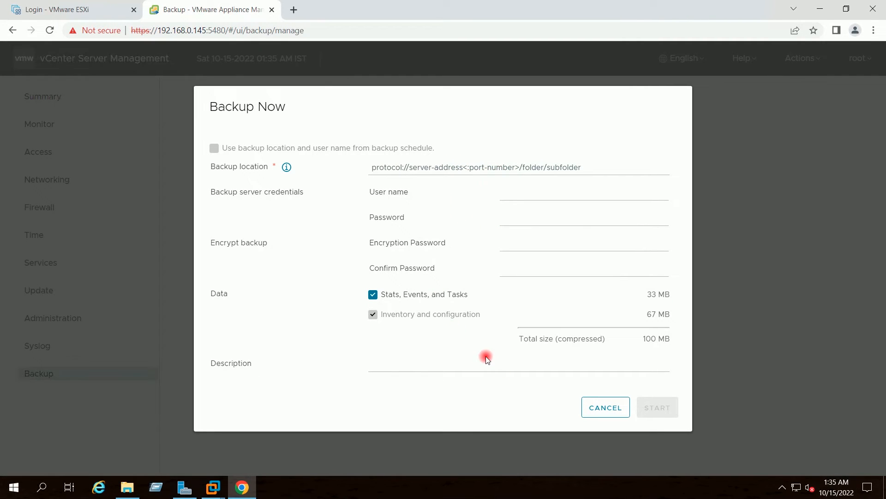
left_click(603, 409)
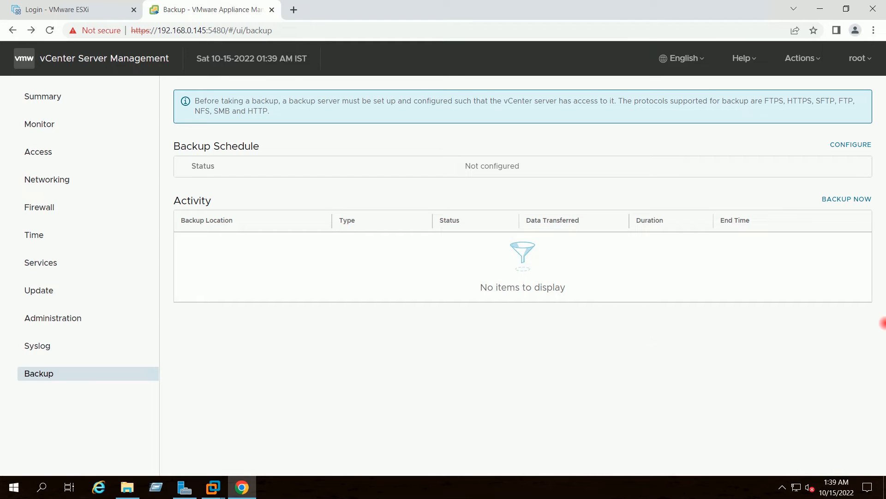
Go to 192.168.0.145 in a new tab and launch the vSphere Client
left_click(293, 10)
type("192")
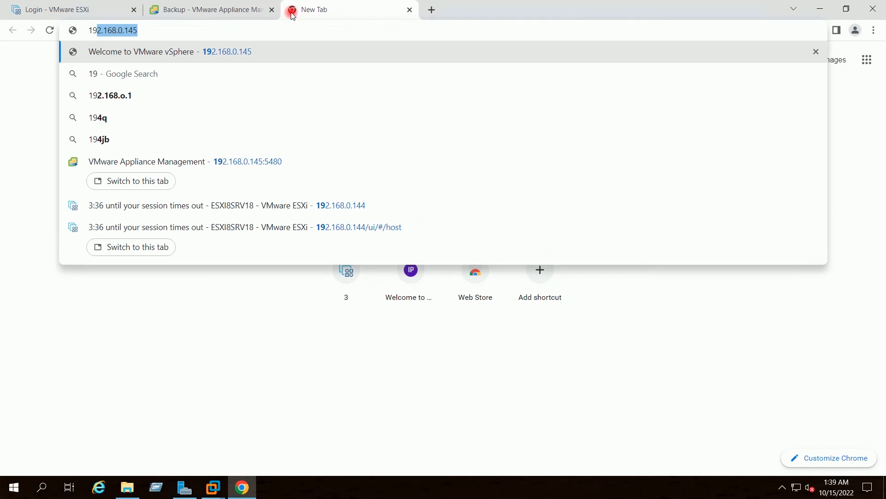
key("Right")
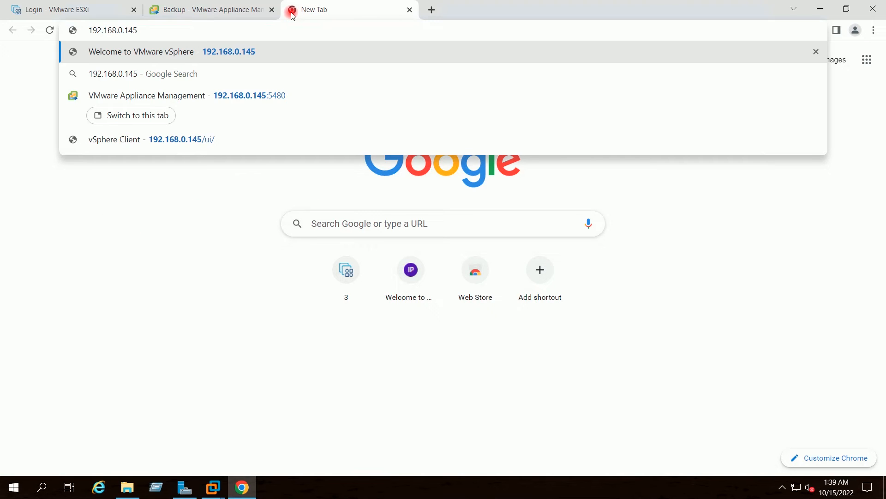
key("Return")
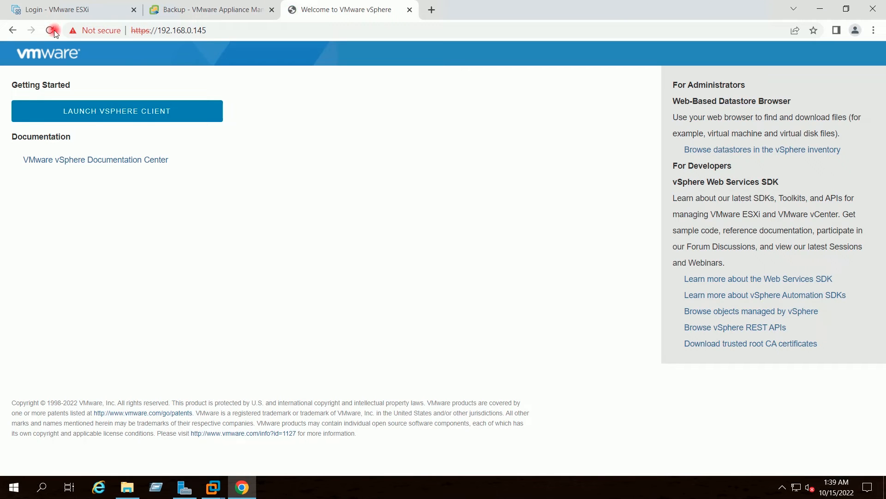
left_click(102, 111)
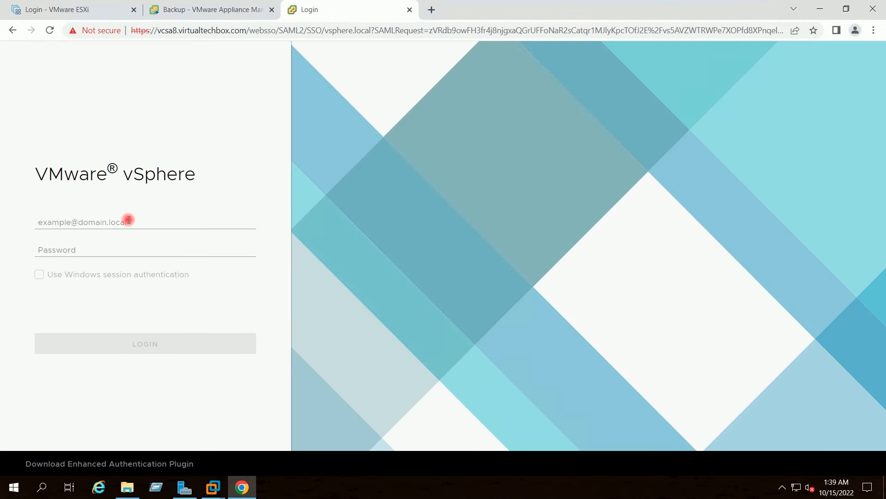
Sign in with the administrator@vsphere SSO account and its password
left_click(128, 219)
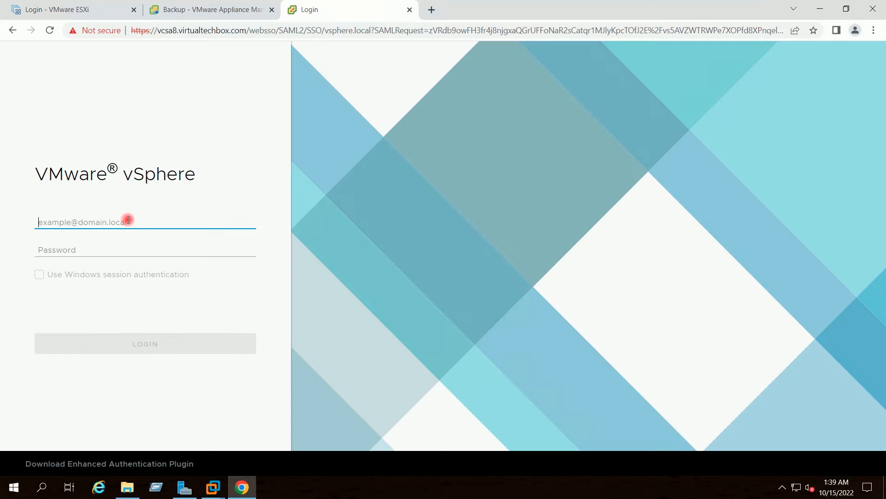
type("administrator")
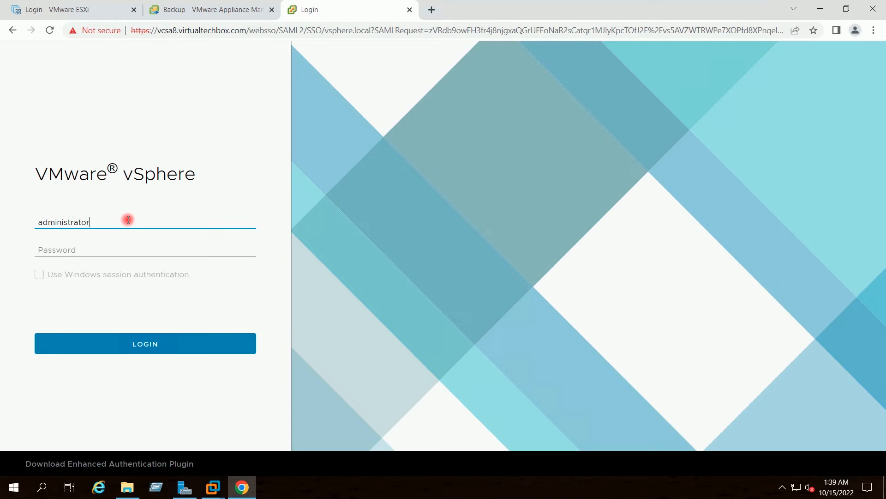
type("@vsphere.local")
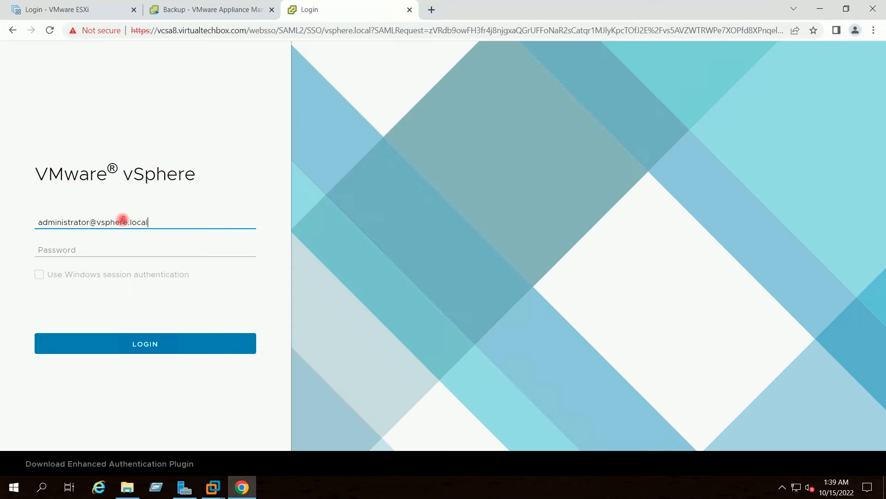
left_click(89, 248)
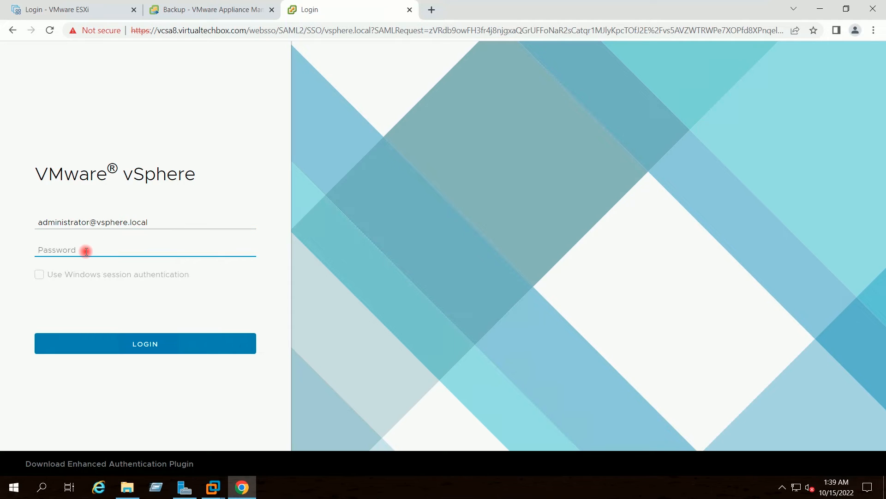
type("V•••••••••")
key("Return")
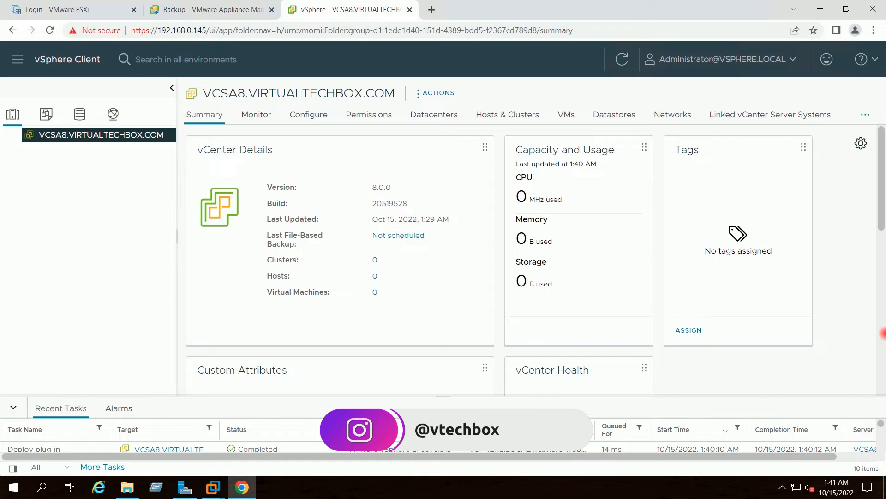
Add a new datacenter named MYLAB-DC under VCSA8.VIRTUALTECHBOX.COM and select it in the inventory
right_click(84, 139)
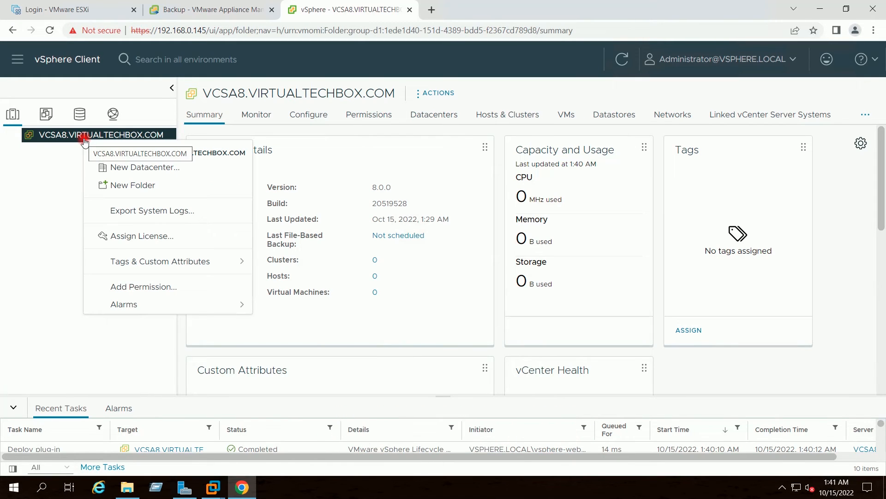
left_click(118, 168)
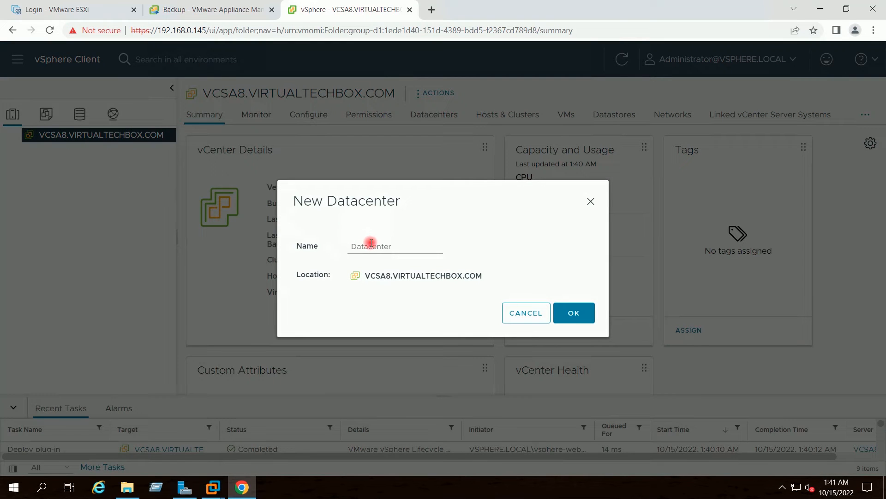
left_click(373, 246)
type("M")
key("Right")
key("Right")
key("Right")
key("Right")
key("BackSpace")
key("BackSpace")
key("BackSpace")
key("BackSpace")
key("BackSpace")
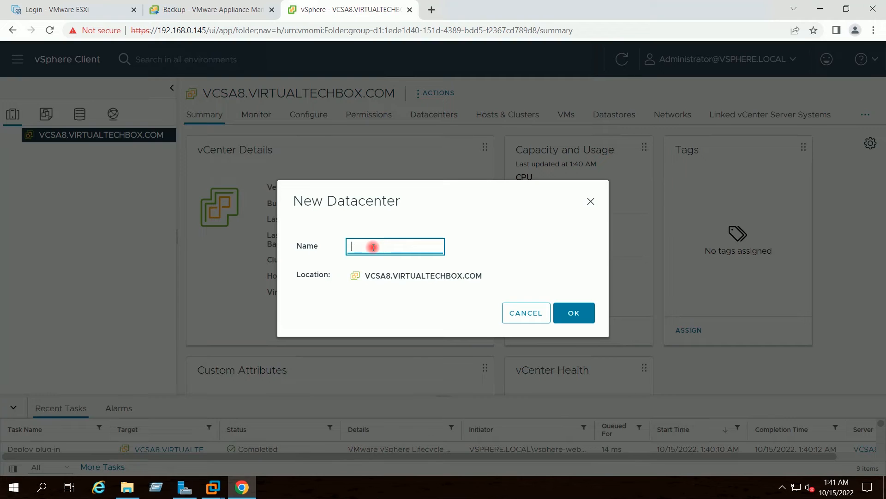
type("MYLAB")
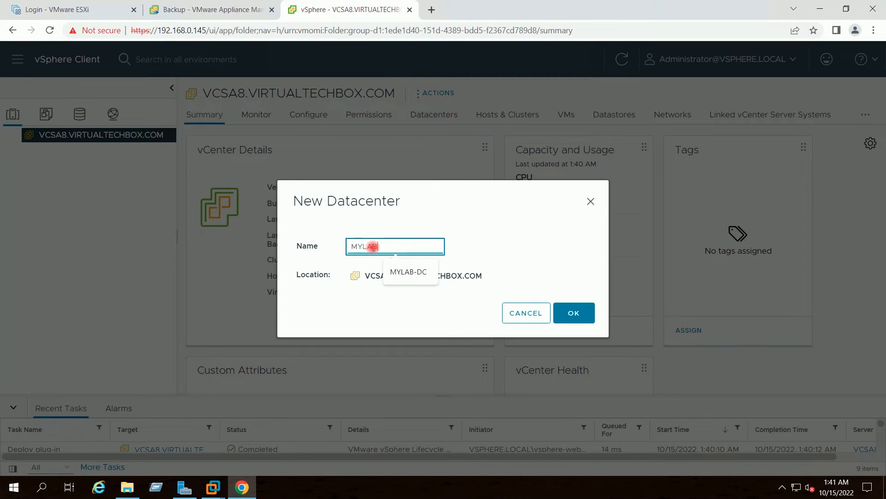
type("-DC")
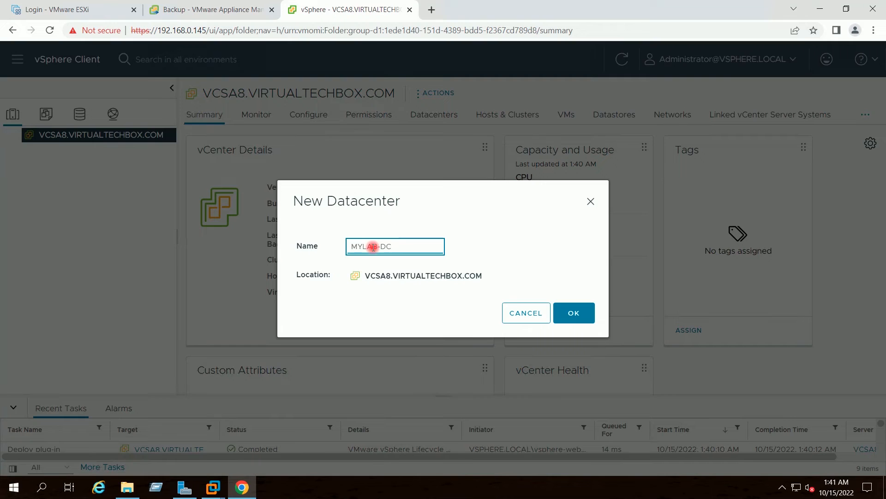
left_click(581, 317)
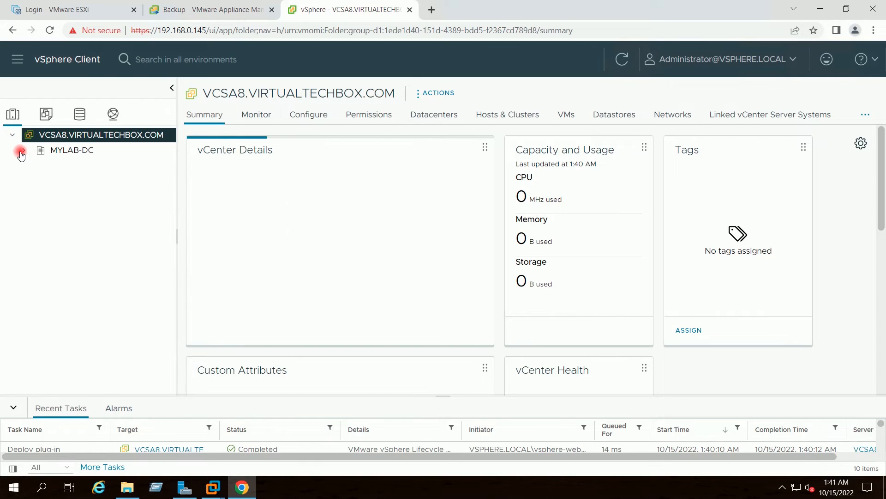
left_click(59, 151)
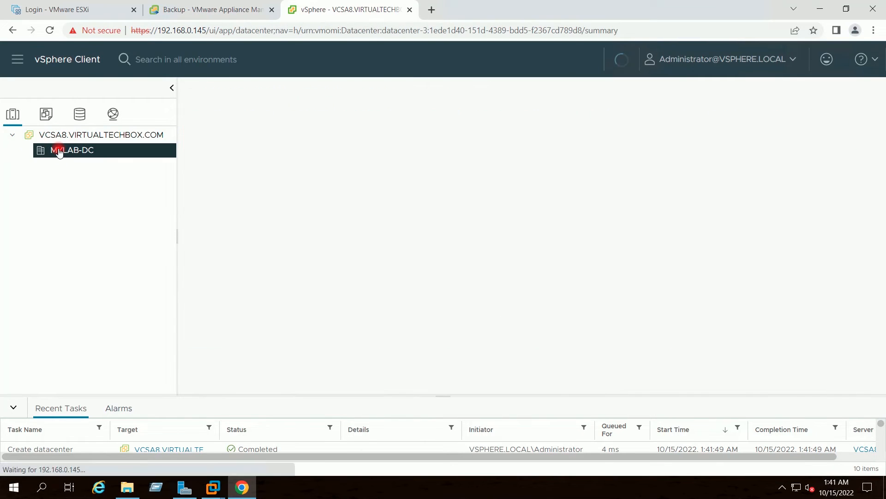
Start a new cluster in MYLAB-DC and name it MYLAB-Cluster
right_click(59, 150)
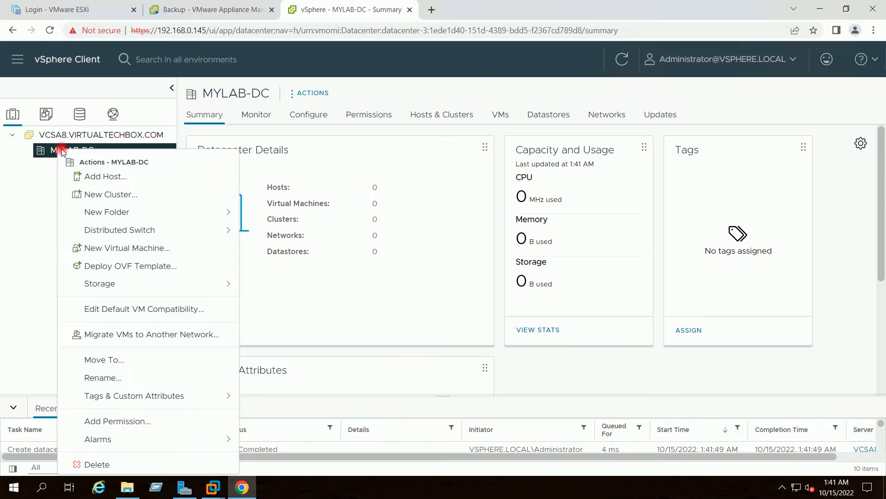
left_click(113, 197)
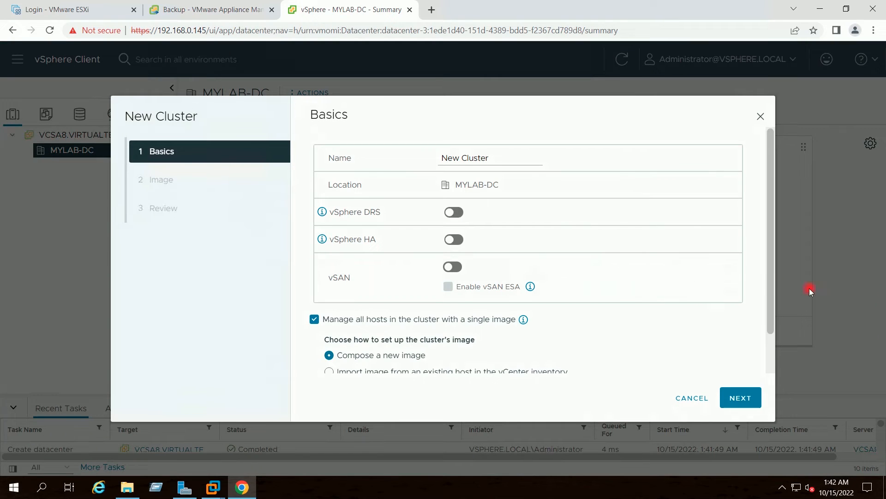
left_click(498, 159)
left_click(463, 159)
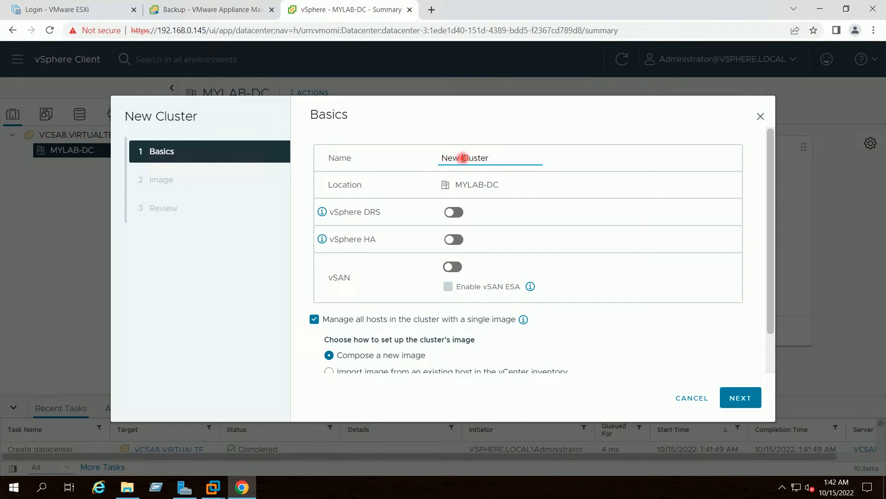
key("BackSpace")
key("BackSpace")
key("BackSpace")
key("BackSpace")
type("MYLAB-")
left_click_drag(772, 207, 764, 249)
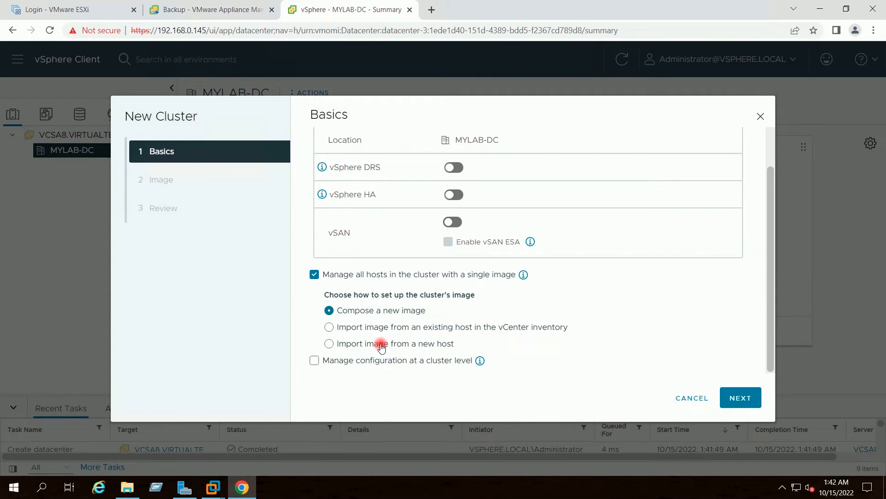
Choose to import the cluster image from a new host at address 192.168.0.144
left_click(348, 345)
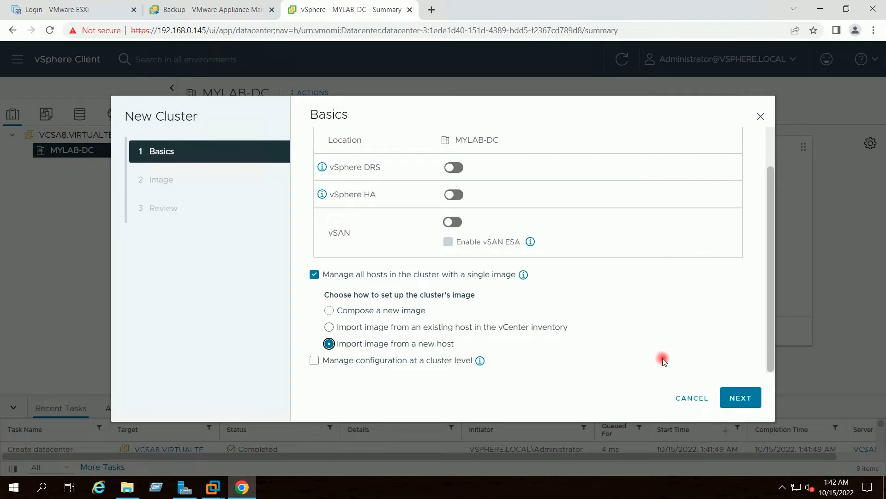
left_click(738, 399)
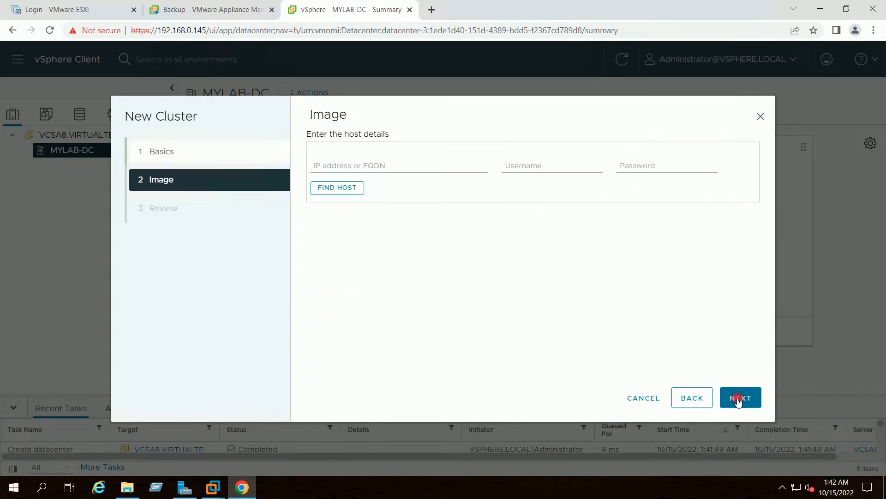
left_click(372, 163)
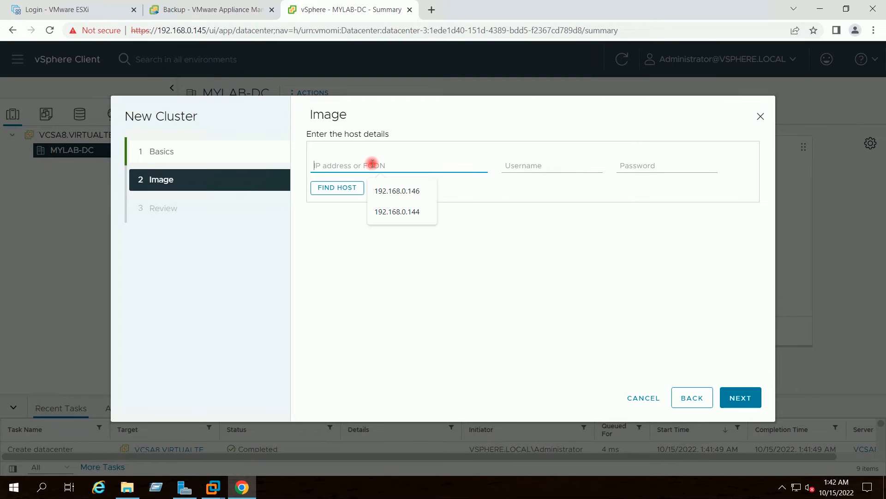
left_click(390, 190)
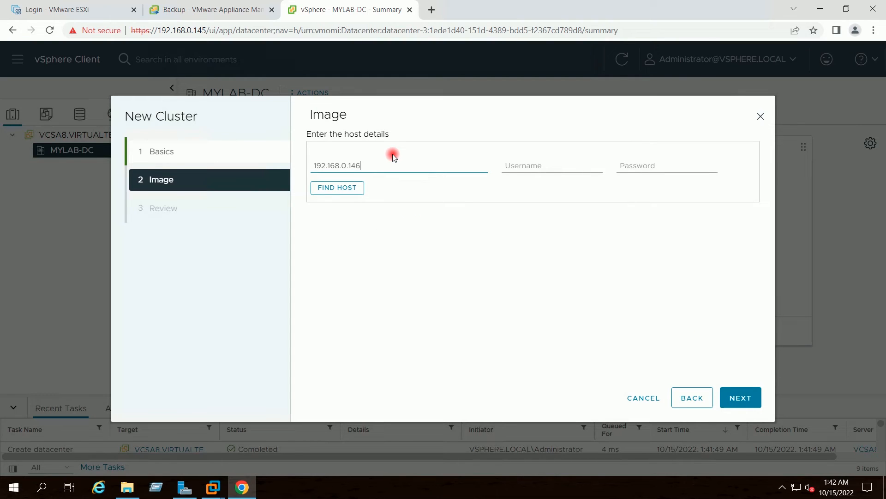
key("BackSpace")
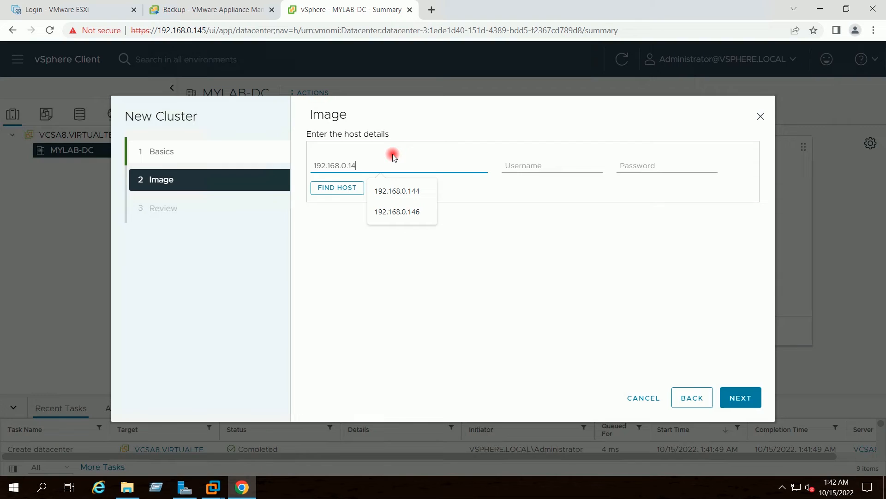
type("4")
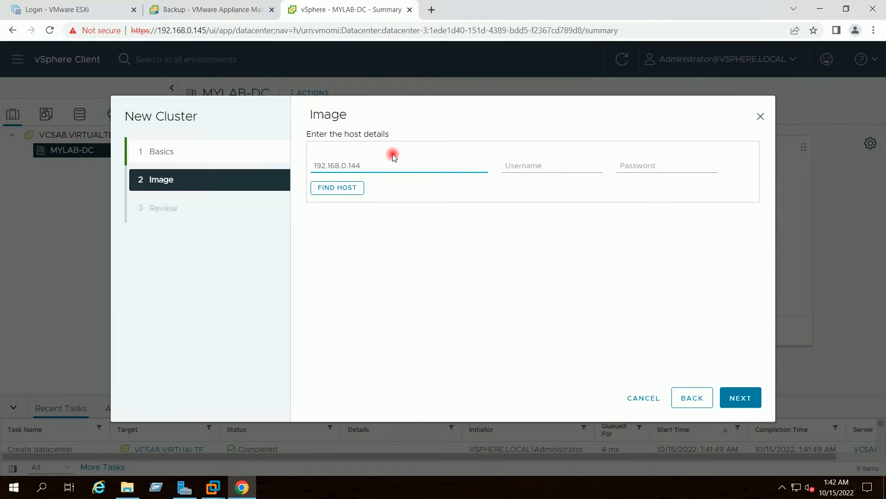
Enter root credentials, find the host, trust its certificate, and finish the wizard after review
left_click(552, 165)
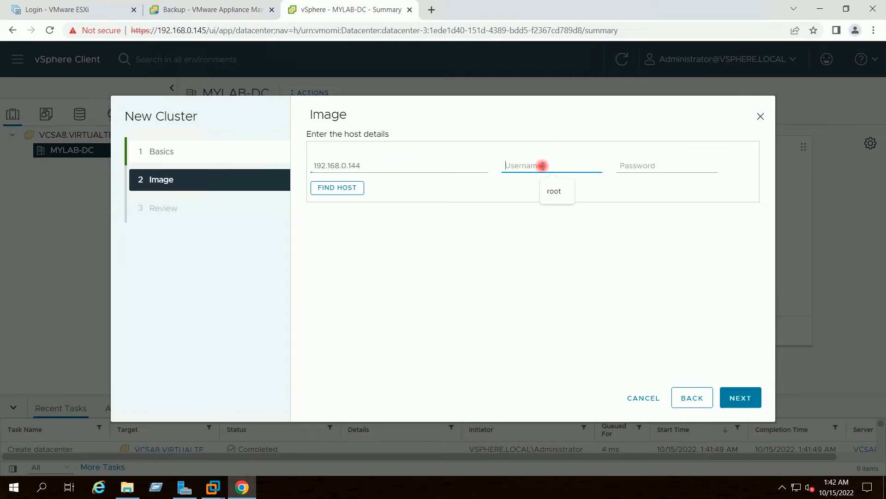
left_click(552, 190)
left_click(626, 164)
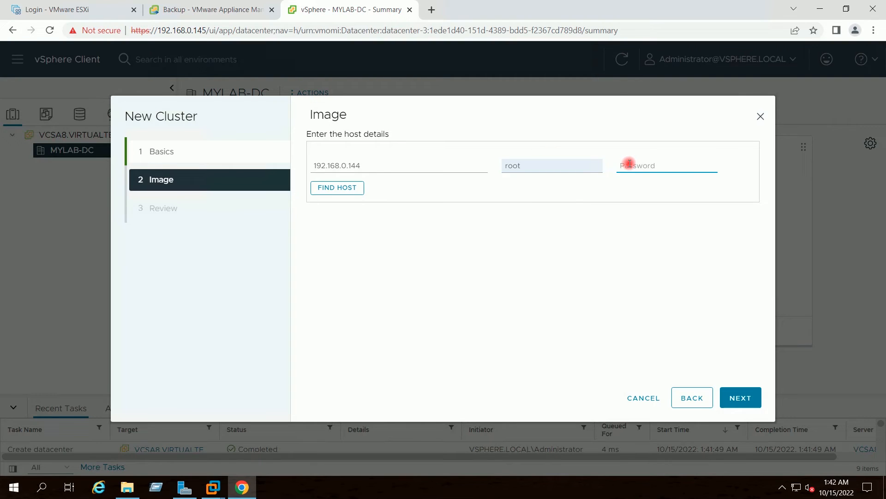
type("**")
left_click(324, 194)
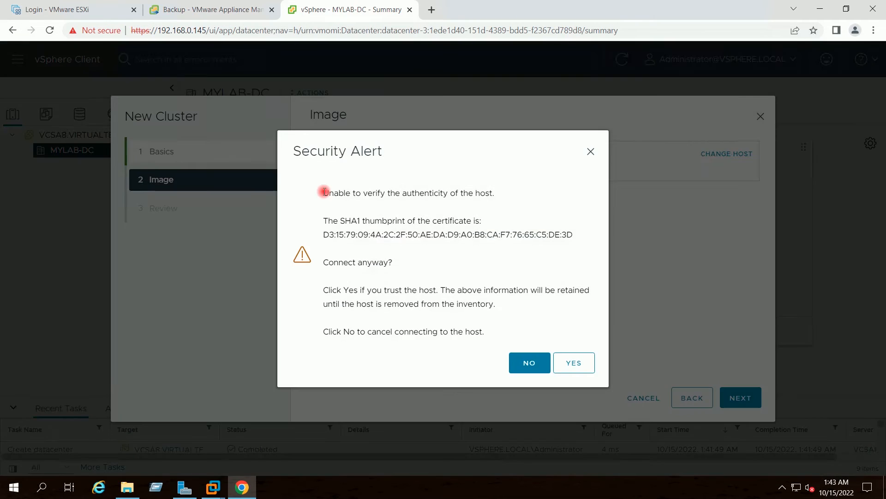
left_click(577, 363)
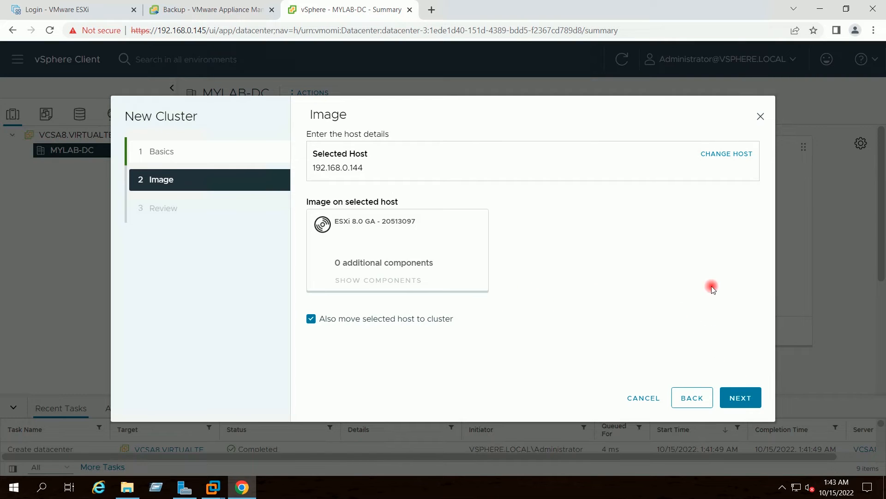
left_click(748, 400)
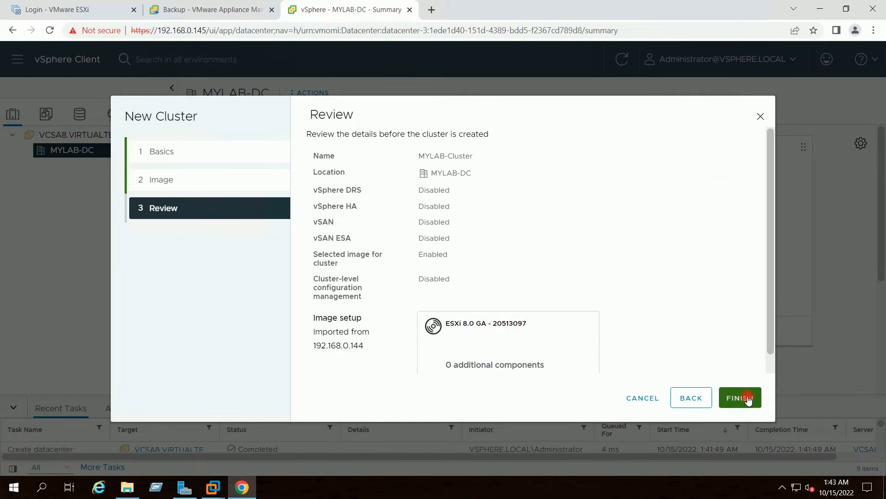
left_click_drag(768, 287, 771, 267)
left_click(738, 397)
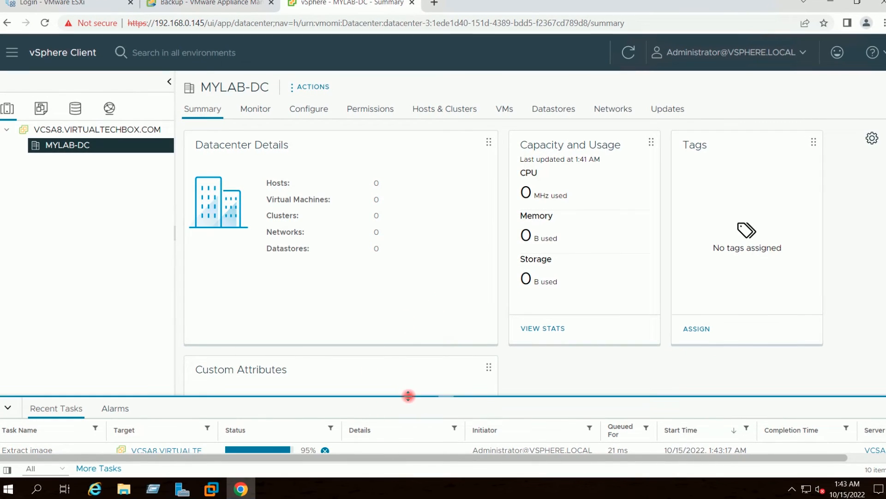
Enlarge Recent Tasks, expand MYLAB-Cluster and show host 192.168.0.144's summary
left_click_drag(408, 395, 406, 359)
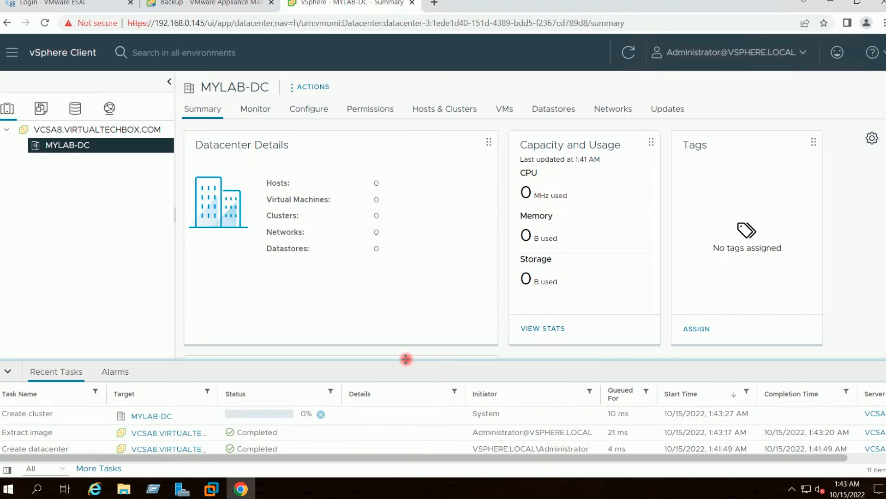
left_click_drag(406, 359, 407, 346)
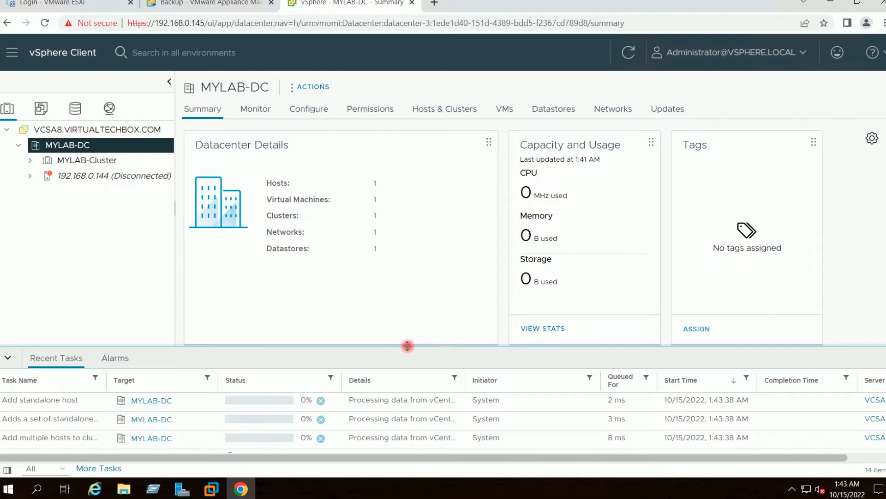
left_click_drag(408, 345, 408, 343)
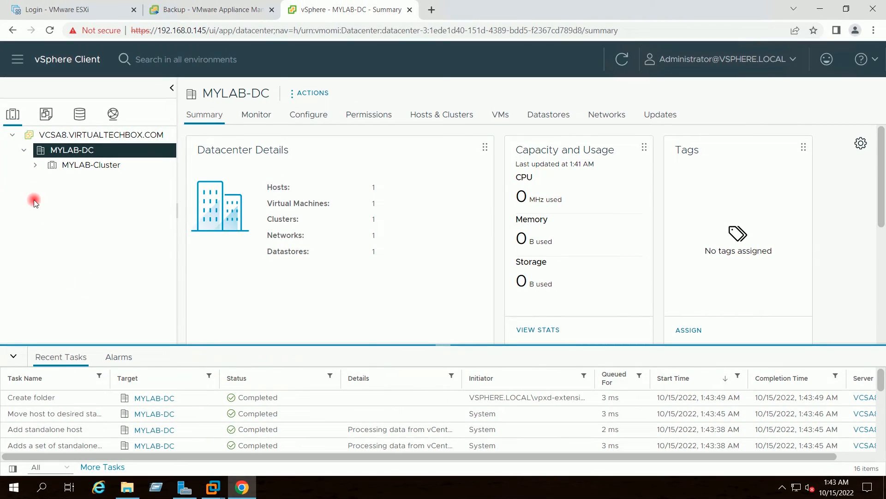
left_click(28, 164)
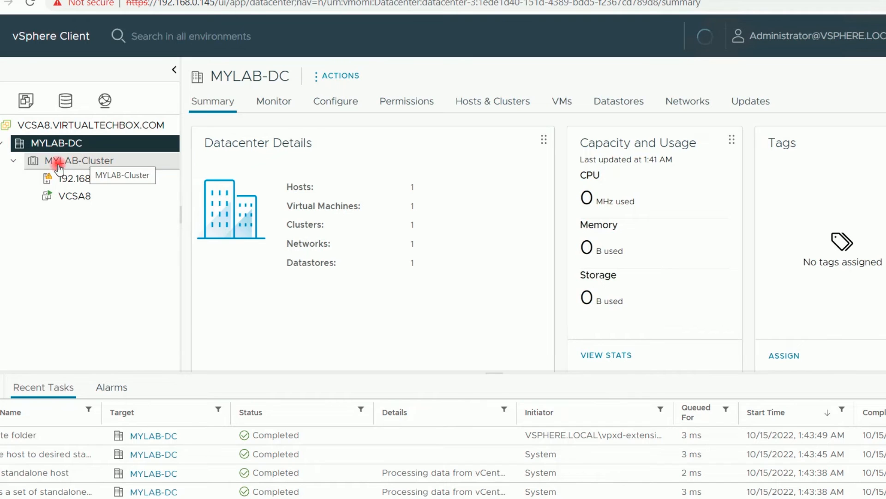
left_click(81, 182)
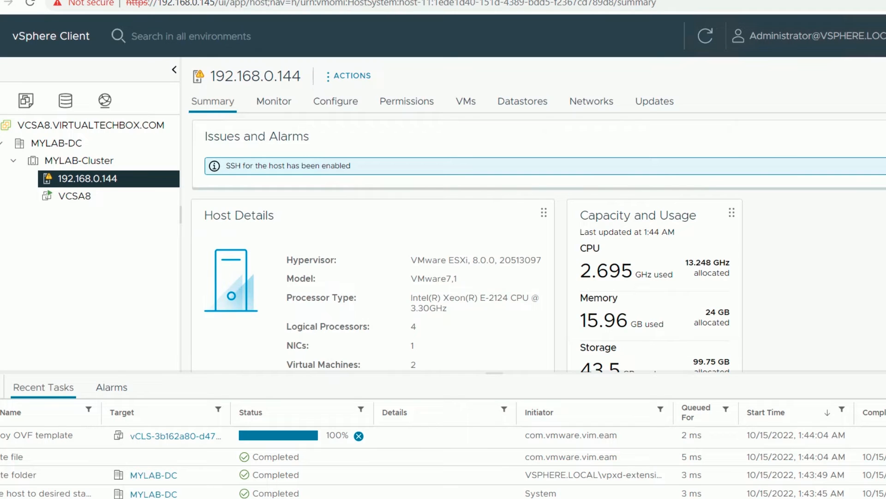
Suppress the SSH warning on host 192.168.0.144, then select the VCSA8 virtual machine
left_click(880, 191)
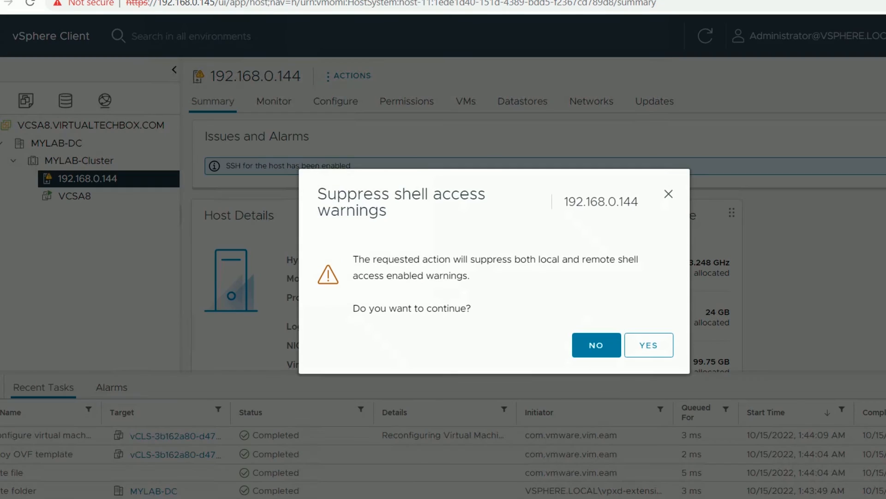
left_click(647, 289)
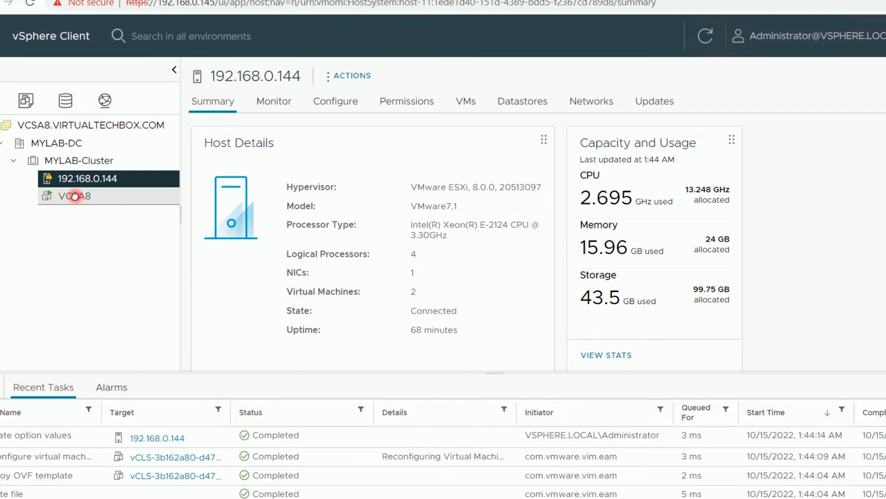
left_click(73, 197)
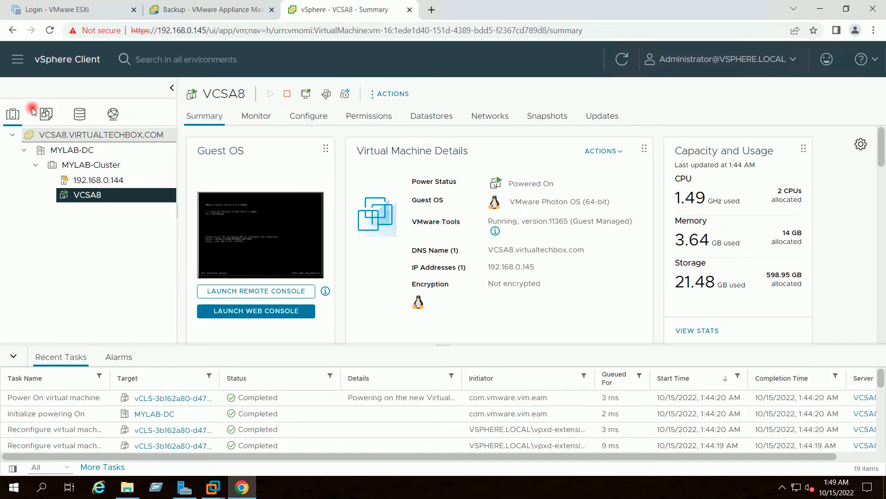
Go to Administration > Single Sign On > Configuration > Active Directory Domain and begin joining VCSA8
left_click(17, 61)
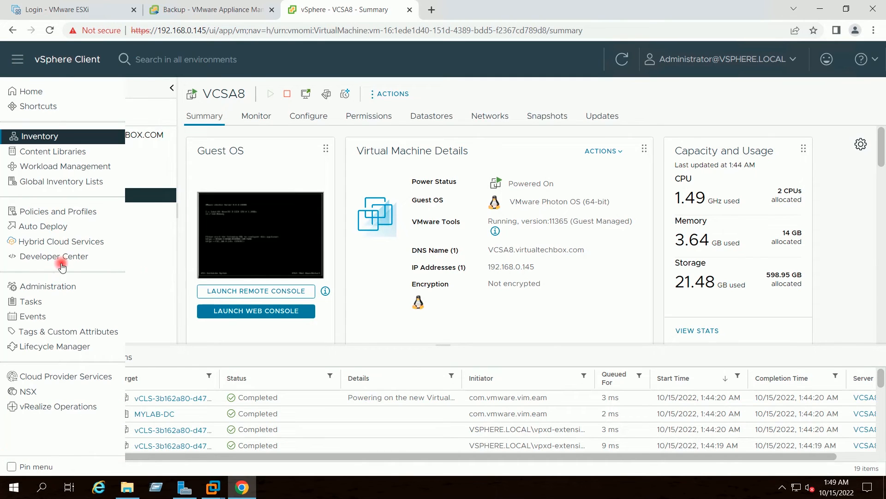
left_click(49, 288)
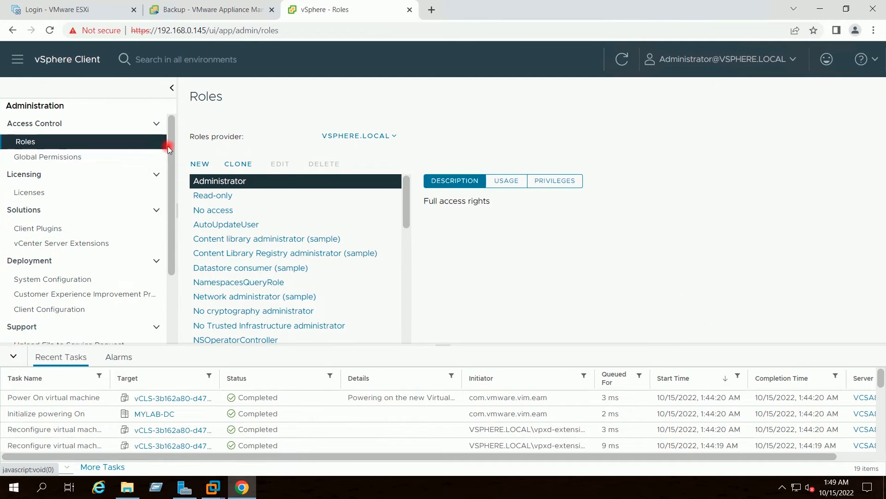
left_click_drag(171, 152, 173, 221)
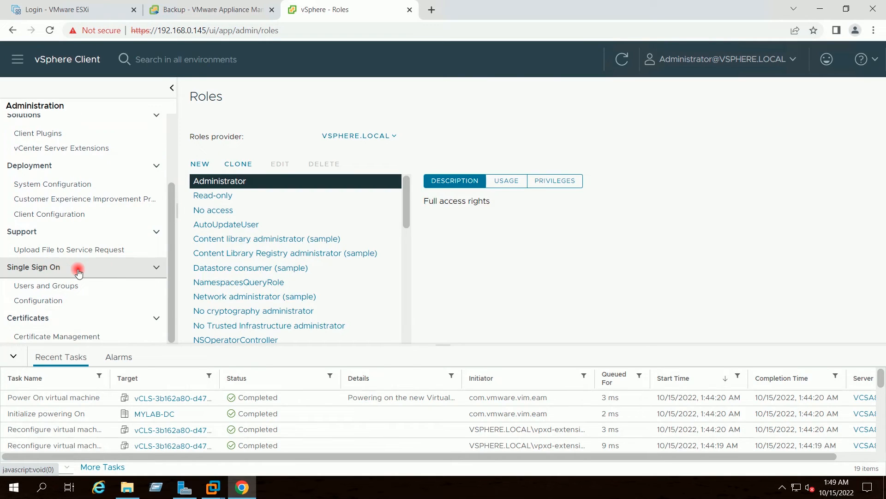
left_click(51, 301)
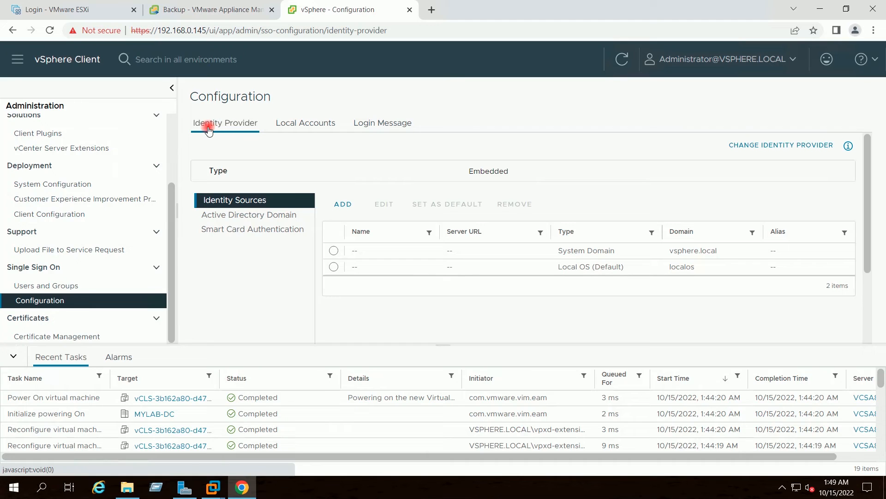
left_click(202, 217)
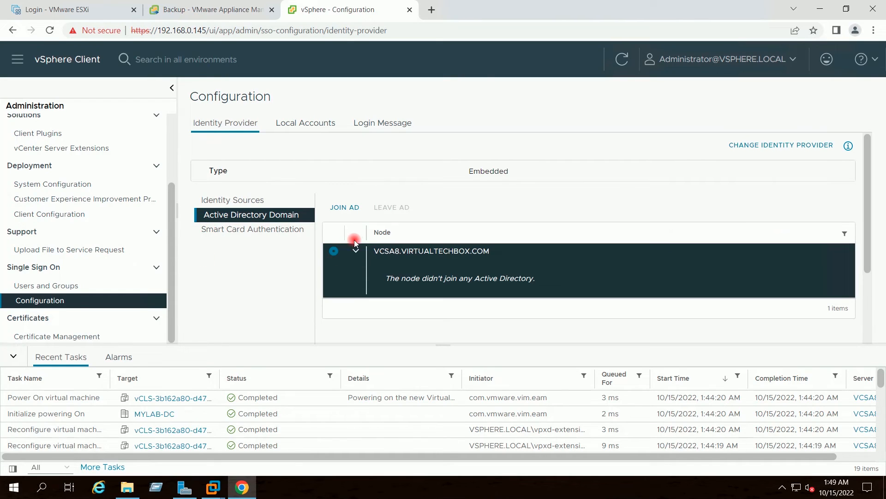
left_click(346, 209)
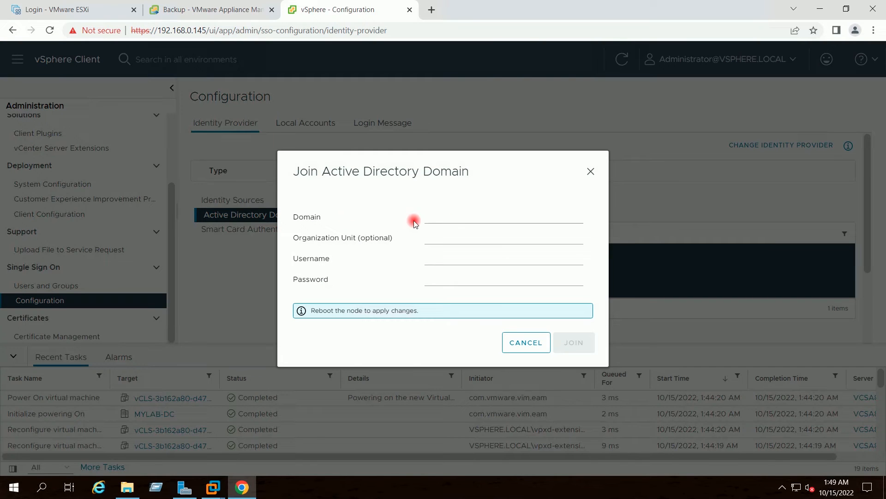
Join VCSA8 to domain VIRTUALTECHBOX.COM as Administrator with its password, and acknowledge the success banner
left_click(452, 220)
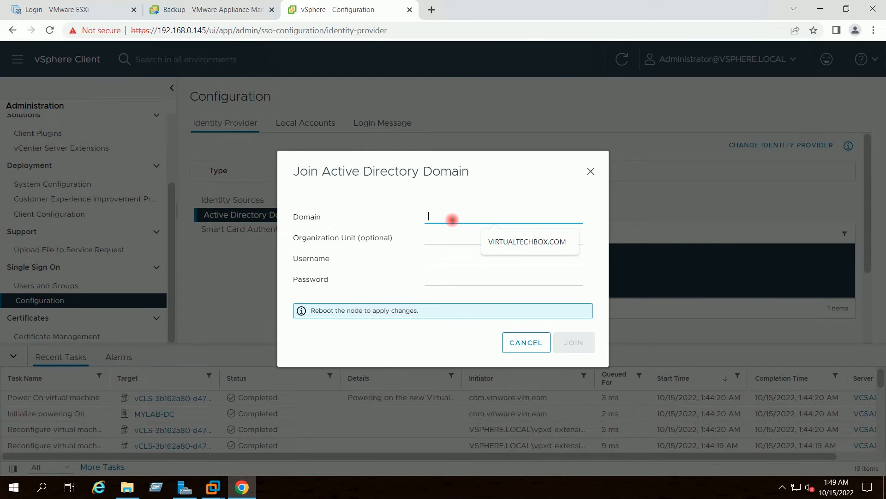
left_click(512, 242)
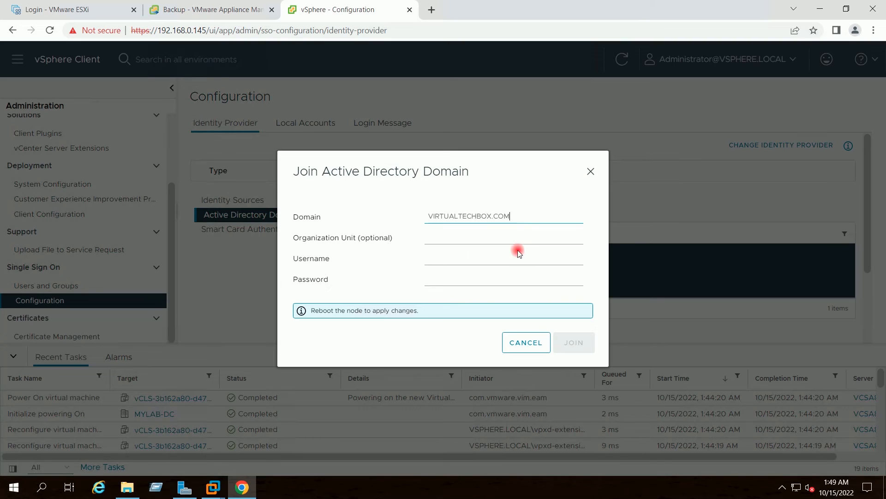
left_click(470, 259)
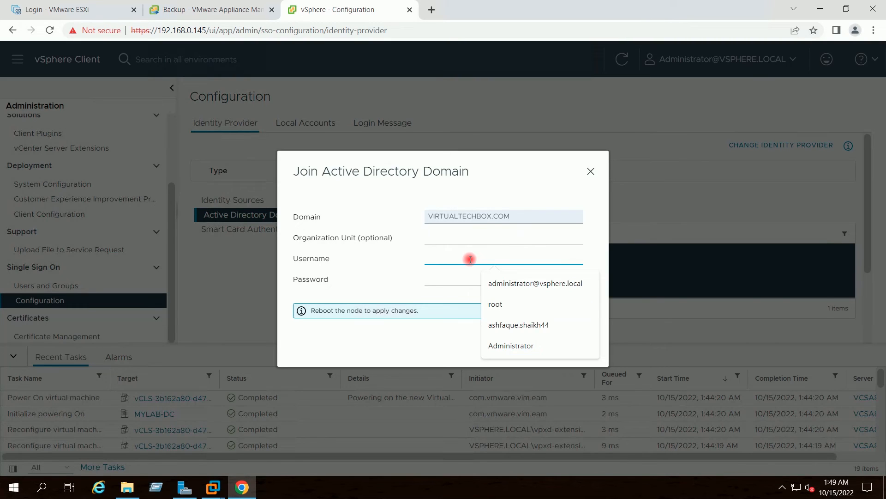
left_click(511, 346)
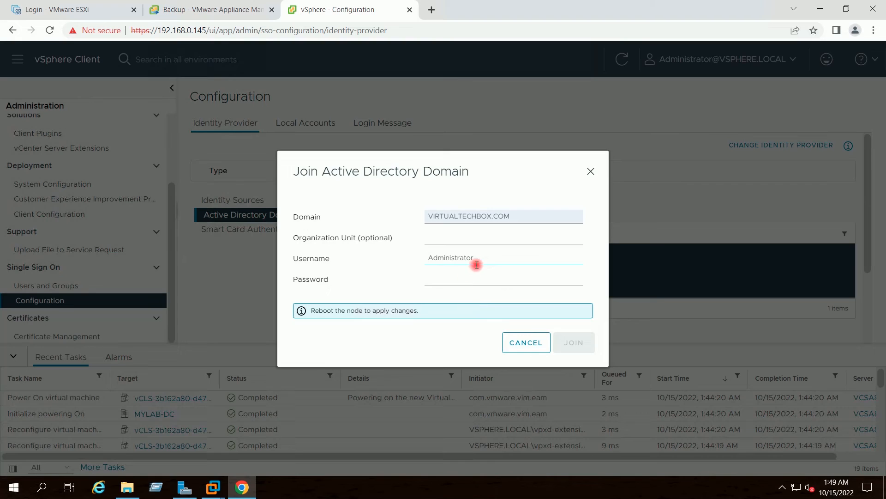
left_click(459, 280)
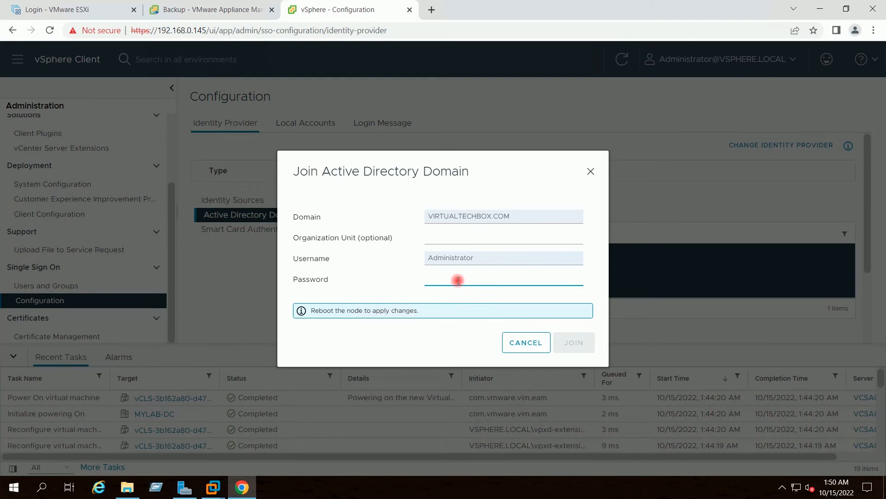
type("•")
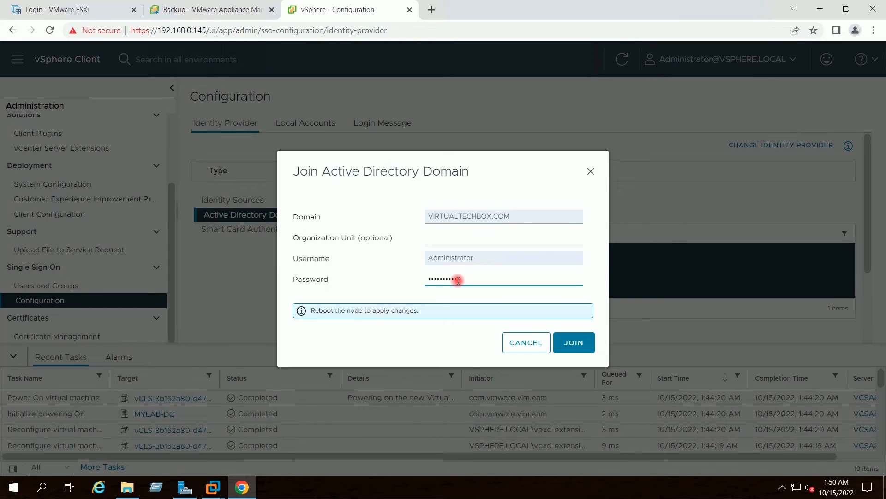
left_click(574, 344)
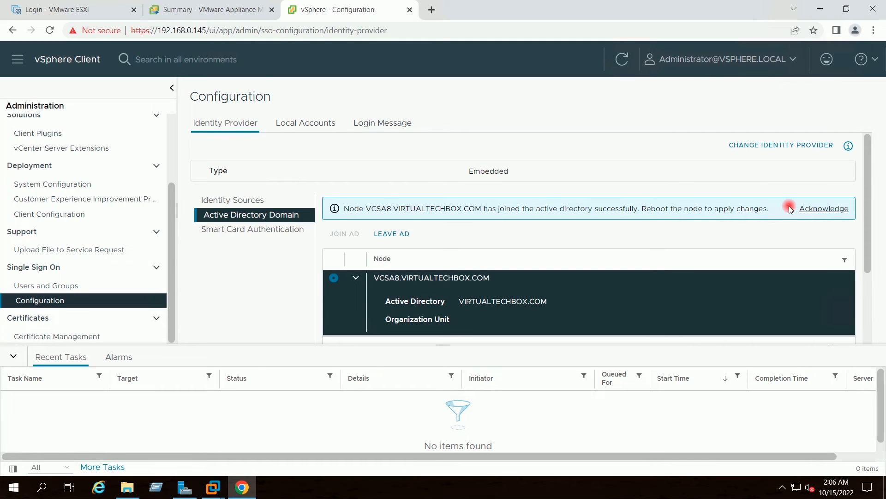
left_click(820, 210)
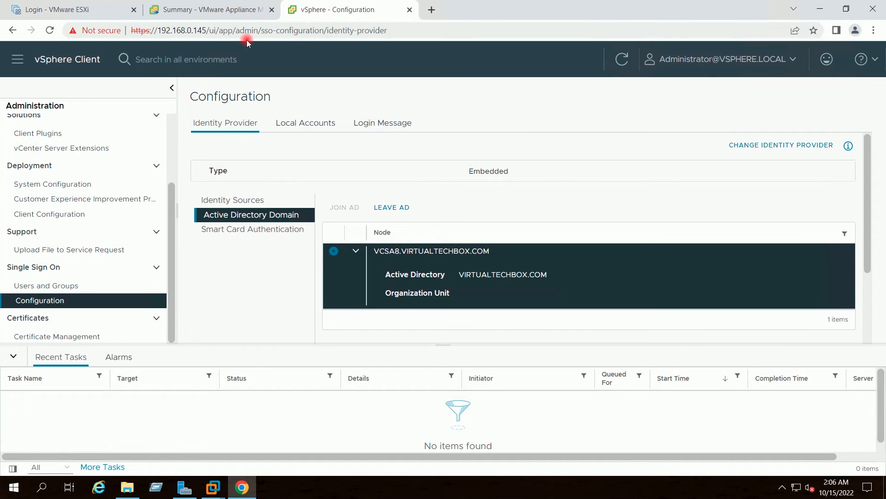
left_click(221, 11)
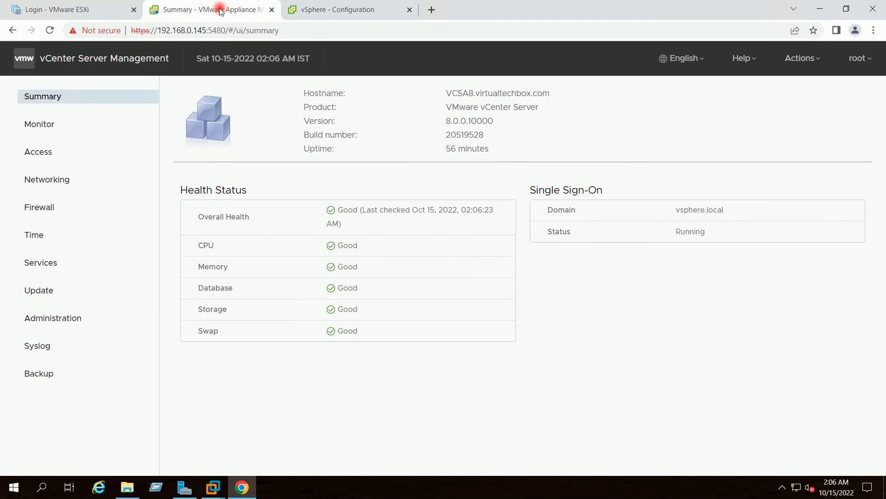
Reboot the vCenter appliance via Actions > Reboot and confirm with YES
left_click(819, 61)
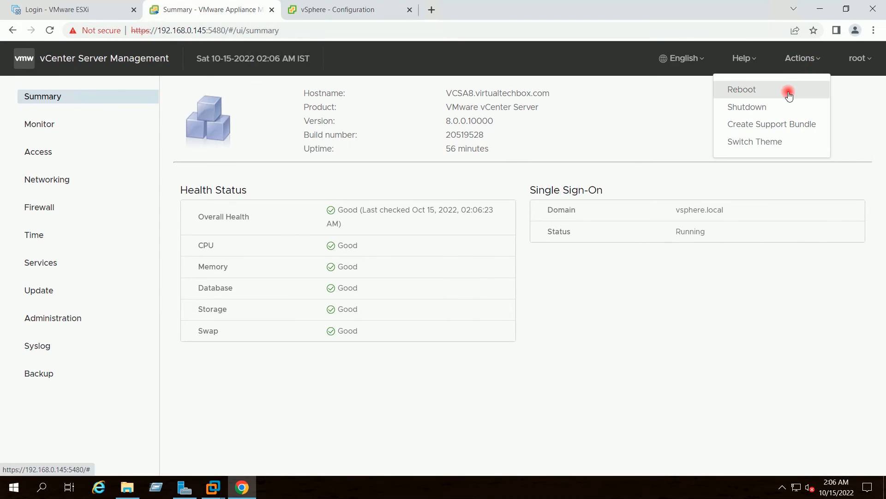
left_click(747, 88)
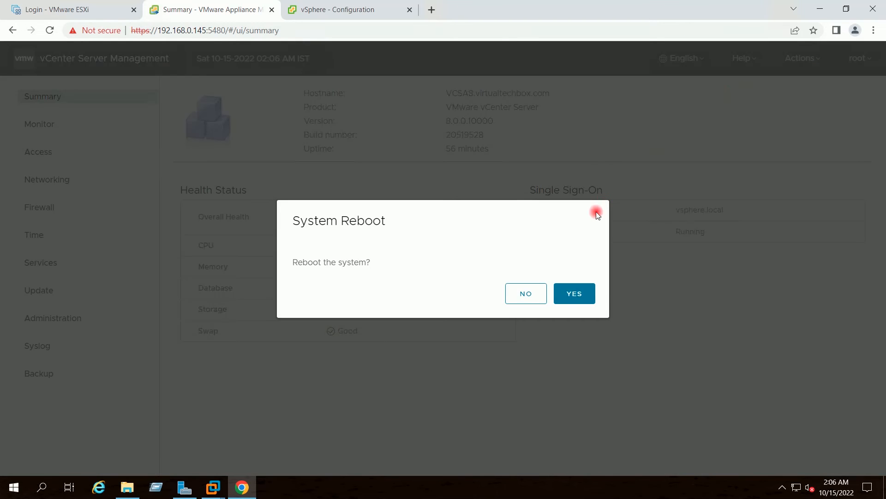
left_click(573, 294)
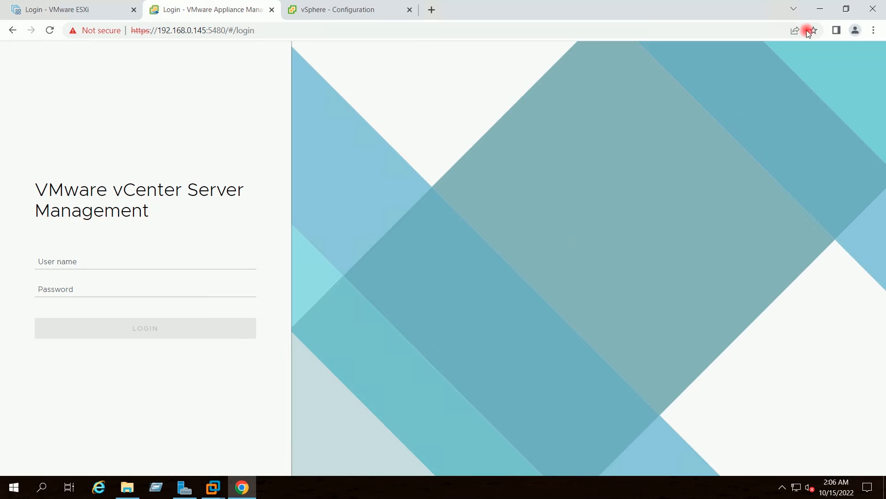
Minimize the browser and VMware Workstation, then launch a Command Prompt with cmd
left_click(821, 8)
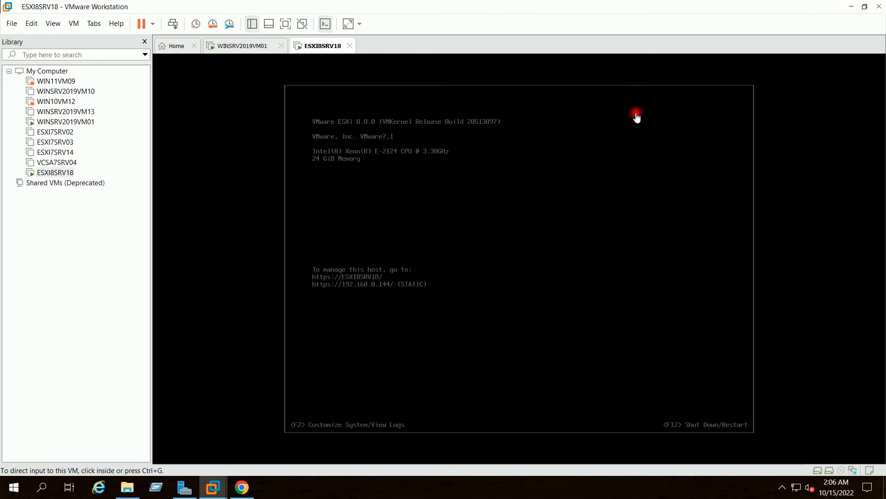
left_click(852, 7)
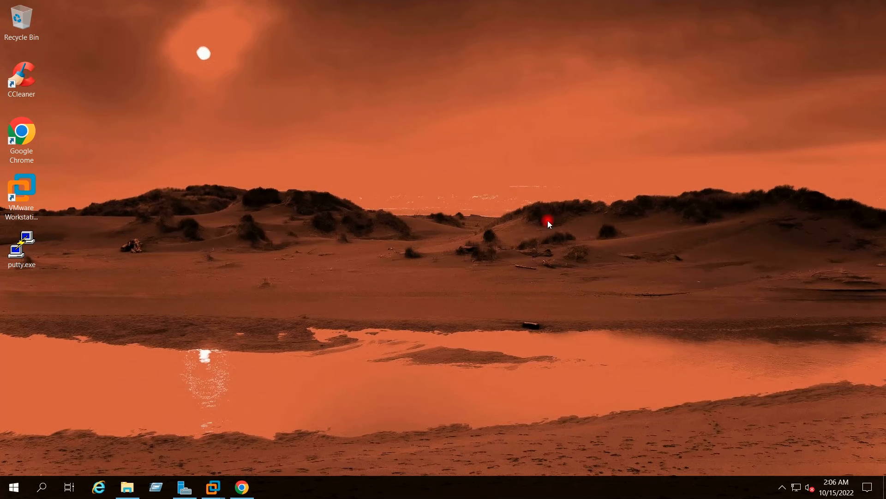
left_click(157, 487)
type("cmd")
key("Return")
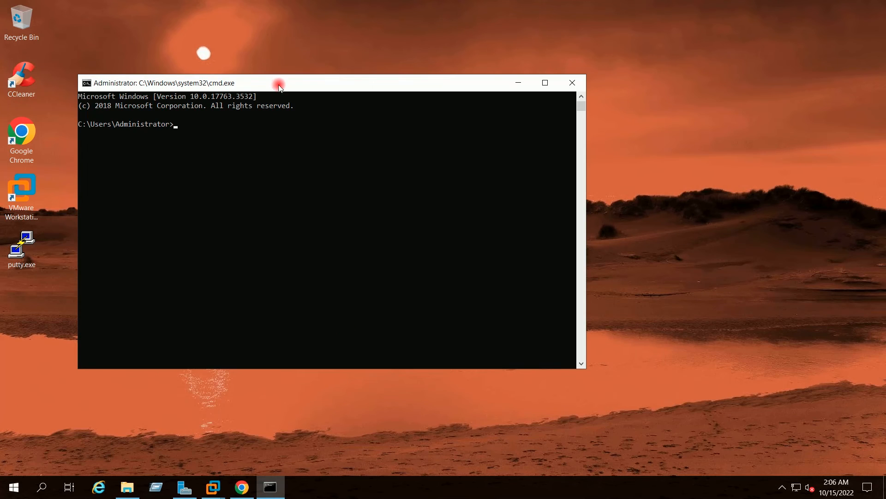
left_click_drag(279, 85, 453, 84)
Run ping 192.168.0.145 -t until replies return, stop it, and minimize the console
type("pi")
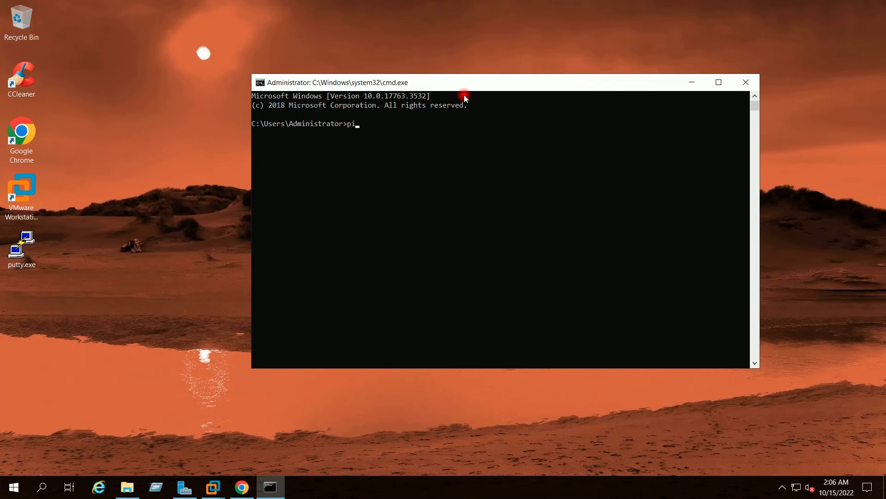
type("ng 192.168.0.145 -t")
key("Return")
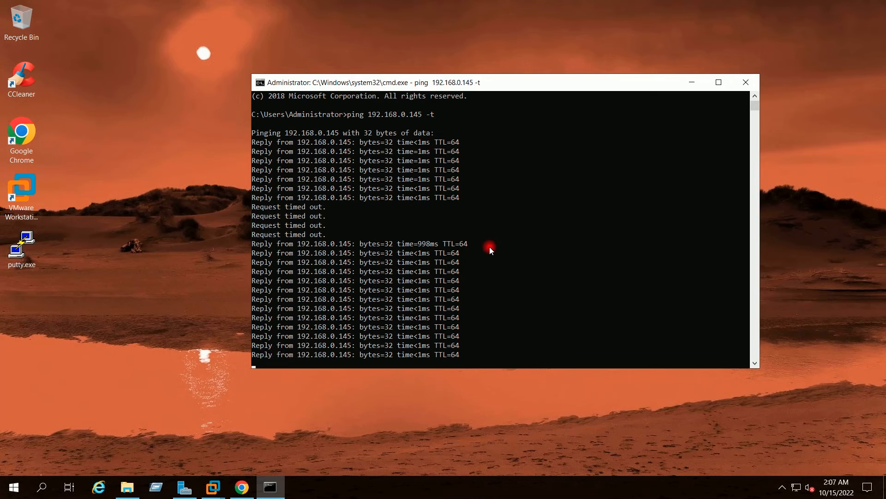
key("ctrl+c")
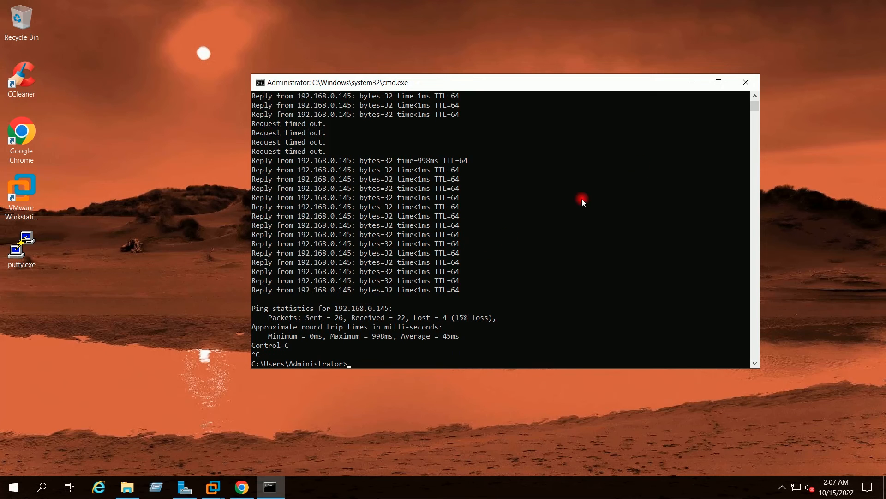
left_click(693, 84)
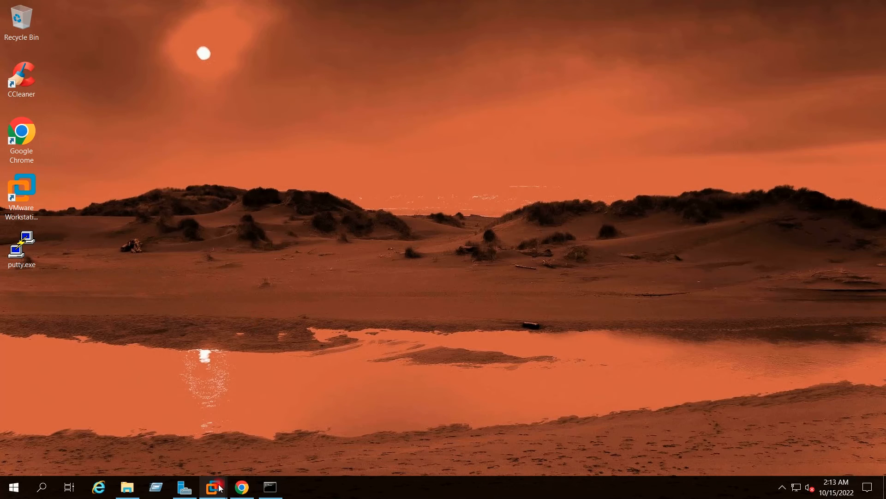
Bring the WINSRV2019VM01 virtual machine console forward and give it input focus
mouse_move(213, 487)
left_click(201, 422)
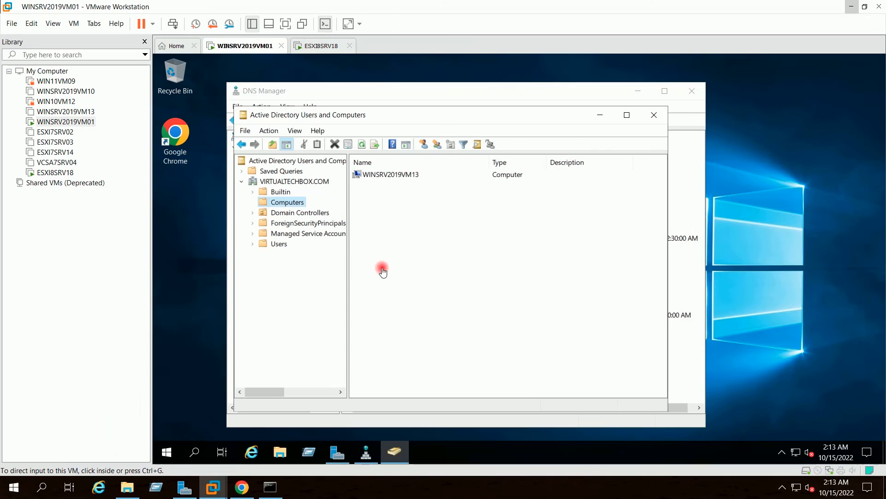
left_click(309, 118)
left_click_drag(308, 116, 310, 115)
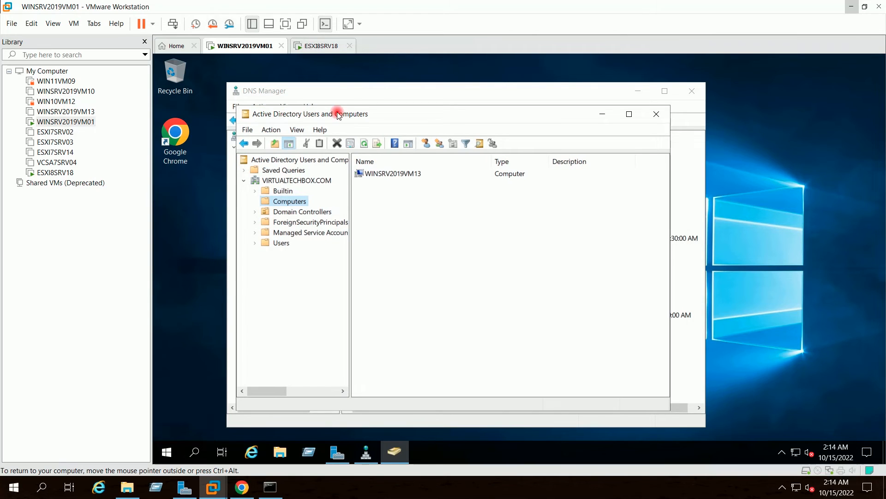
Refresh the Computers container to show VCSA8, then minimize Users and Computers and DNS Manager
right_click(283, 205)
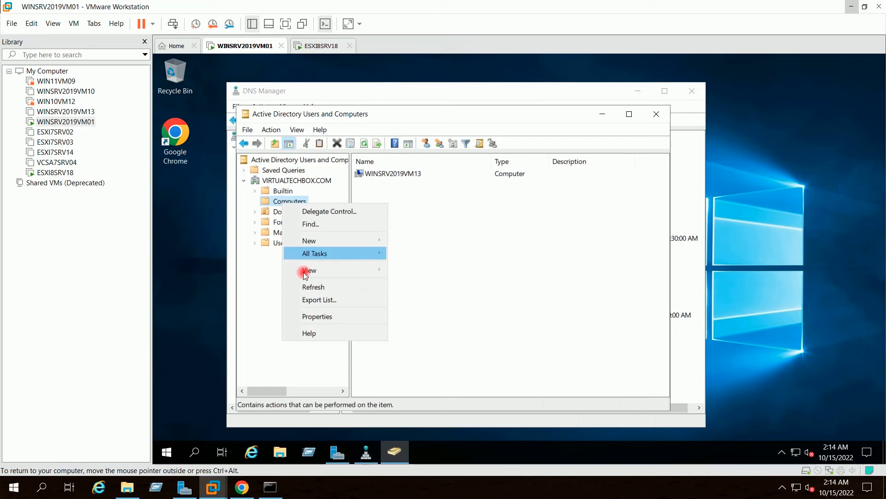
left_click(311, 288)
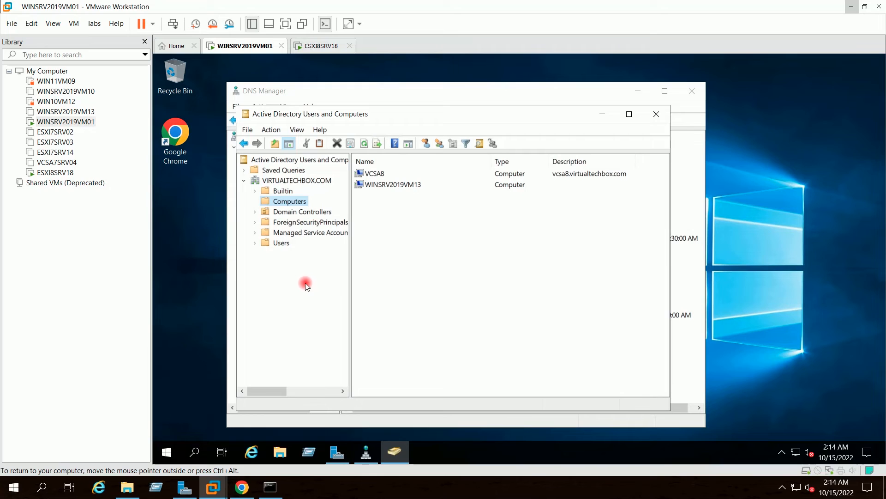
left_click(369, 174)
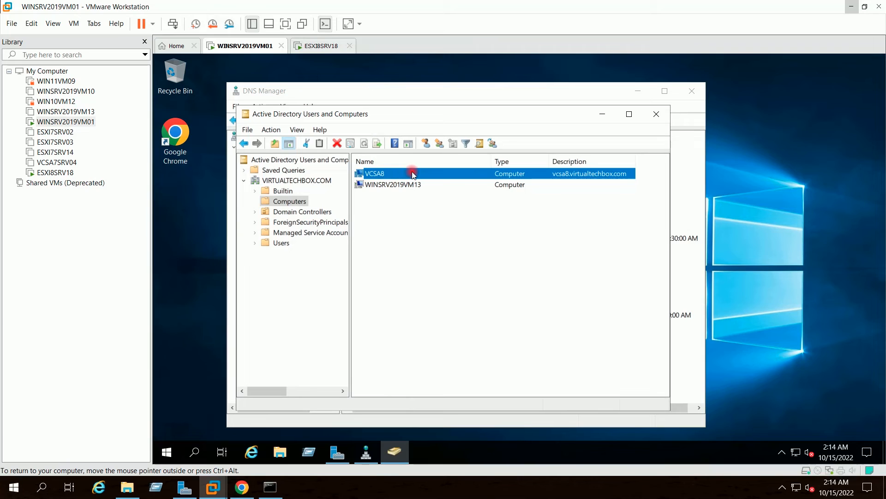
left_click(599, 114)
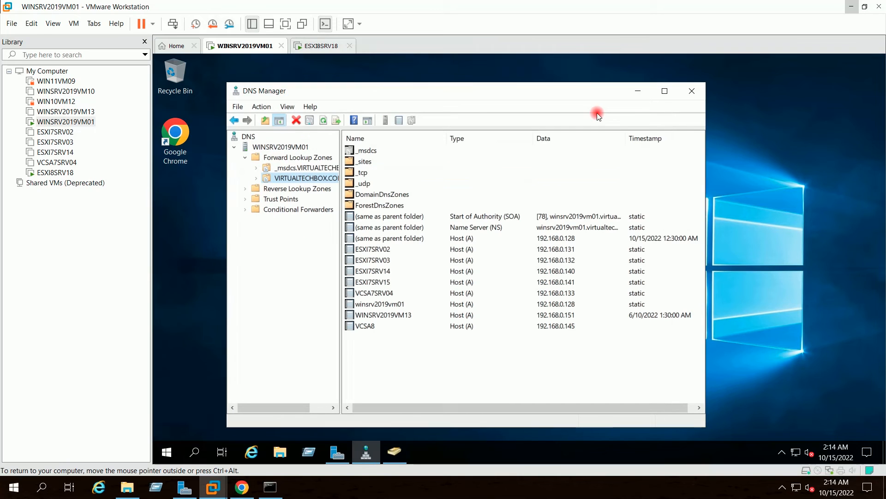
left_click(636, 90)
Close the old Chrome tabs and load 192.168.0.145 in a new tab
left_click(852, 7)
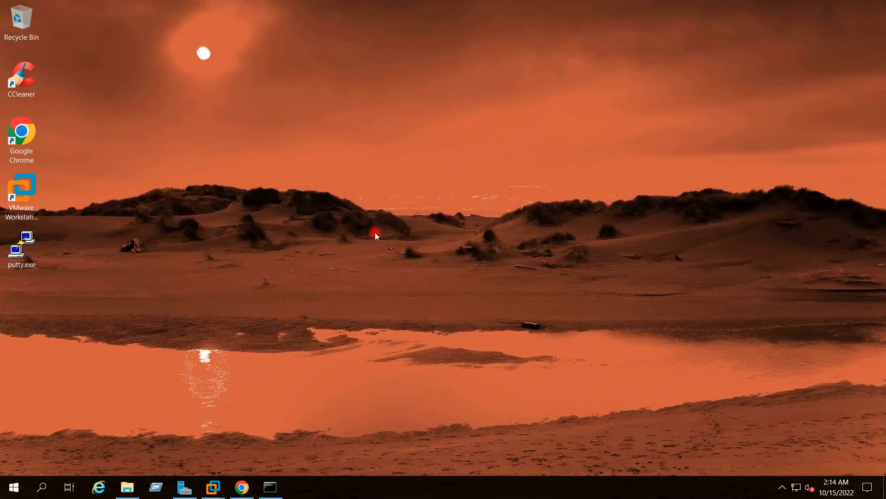
left_click(242, 487)
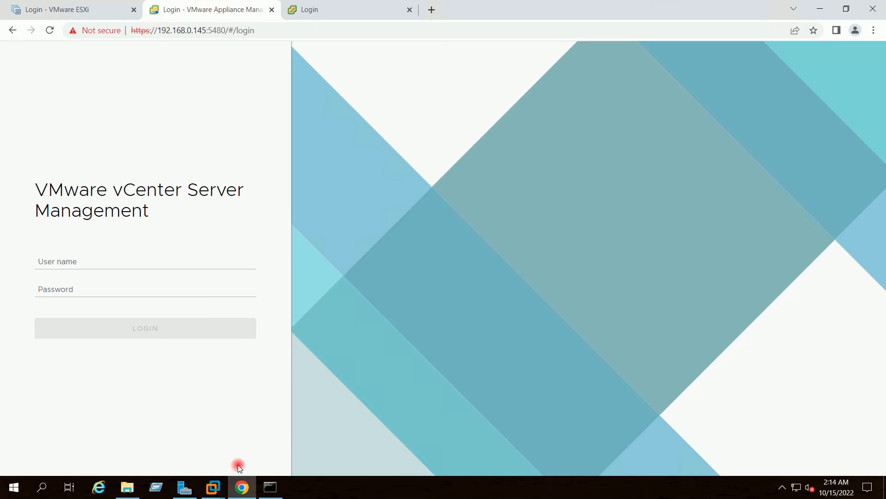
left_click(272, 10)
left_click(272, 10)
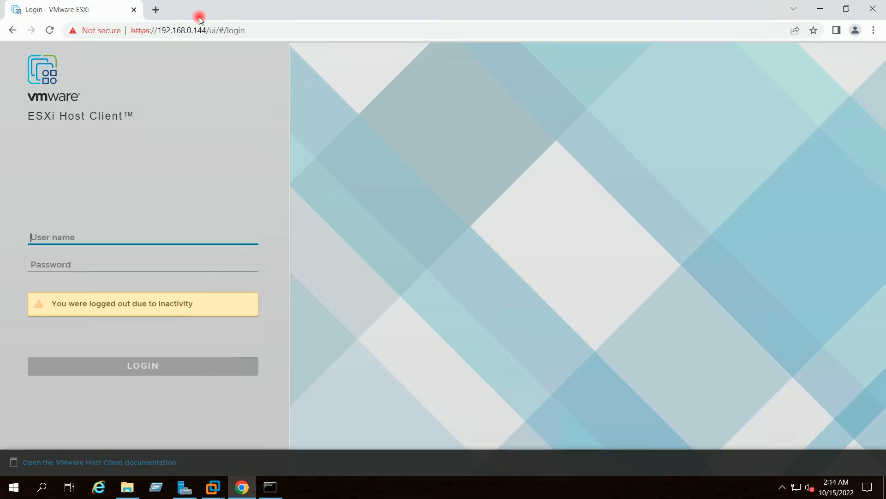
left_click(156, 9)
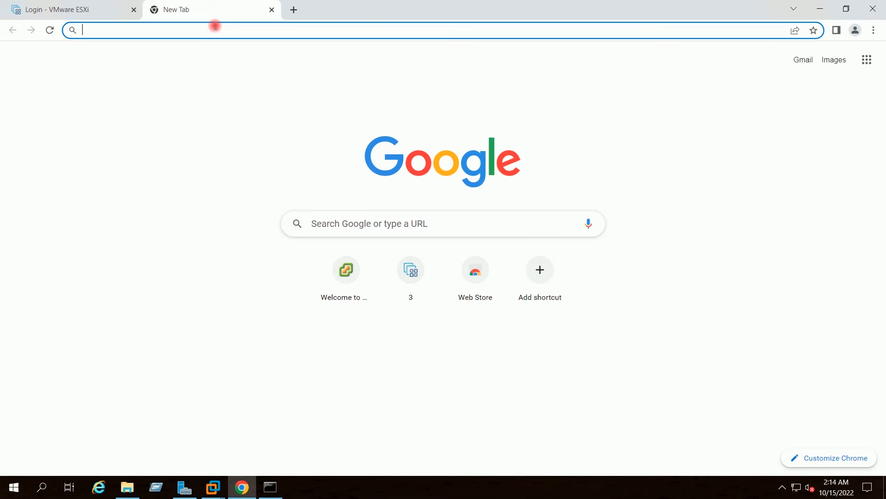
type("19")
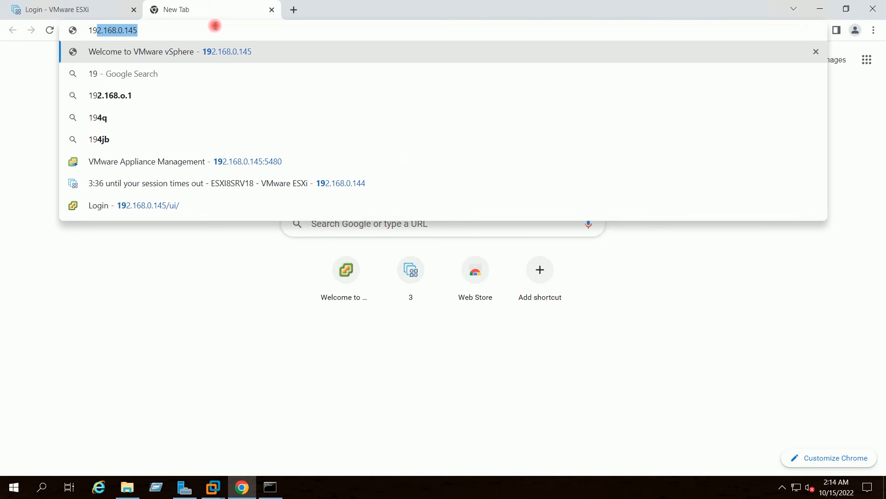
type("2.168.0.145")
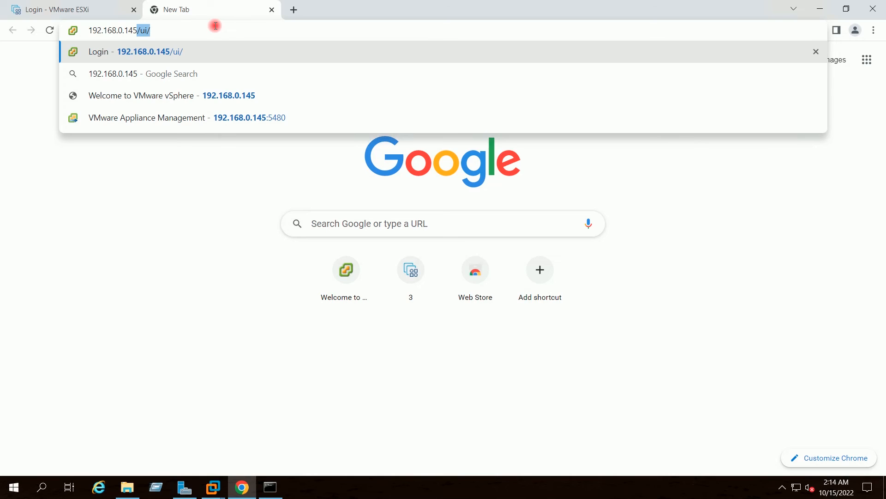
key("Delete")
key("Return")
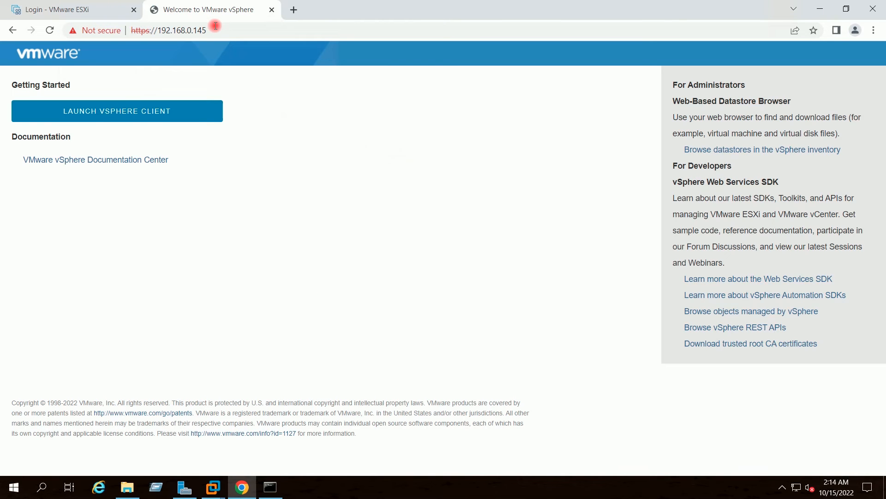
Launch the vSphere Client and sign in with the SSO administrator username and password
left_click(110, 104)
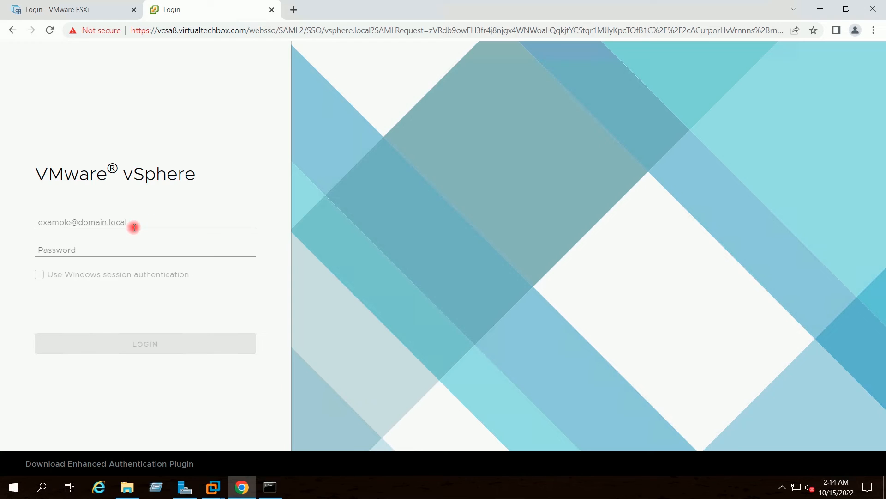
left_click(134, 227)
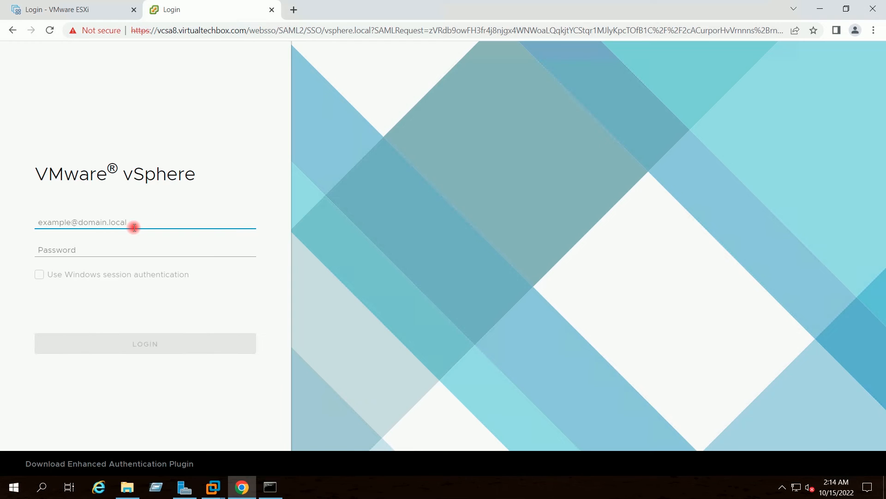
type("administrator@vsphere.loca")
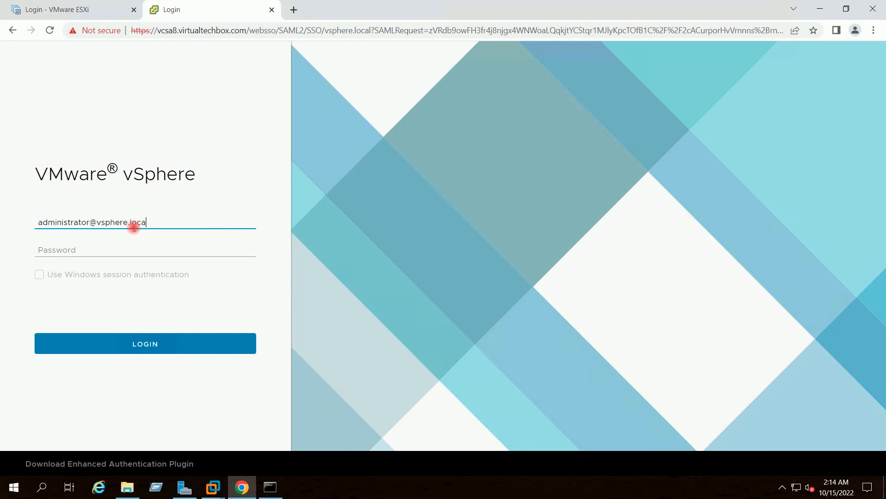
key("Tab")
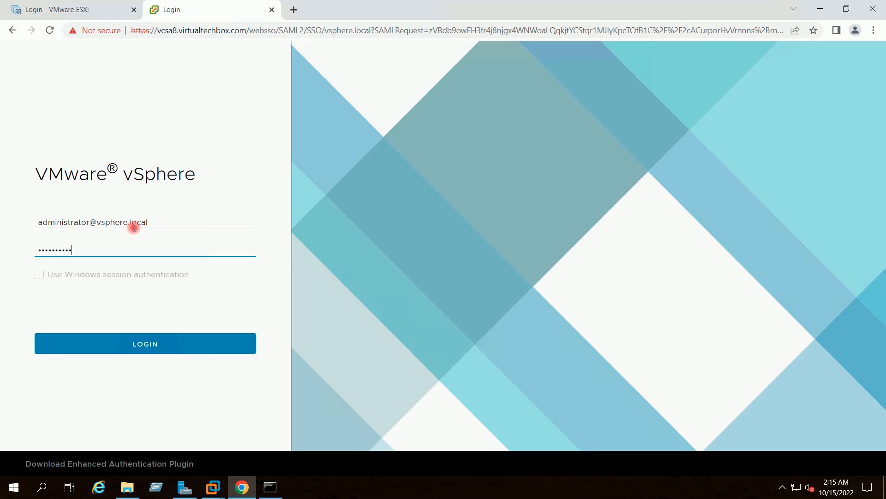
key("Return")
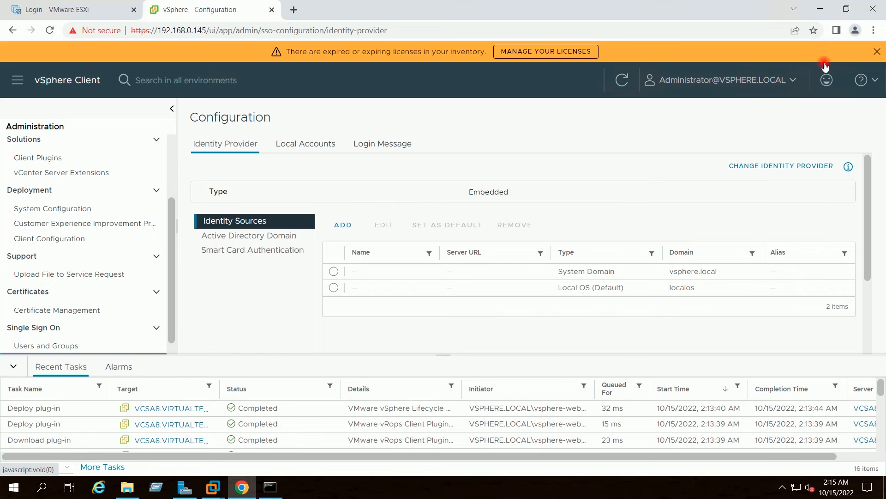
Close the orange expiring-licenses banner so the two existing identity sources are in view
left_click(875, 52)
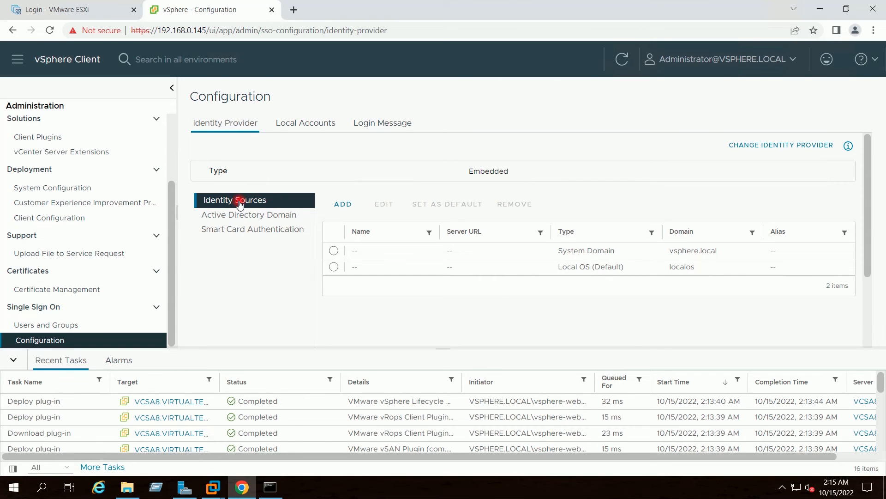
left_click(342, 205)
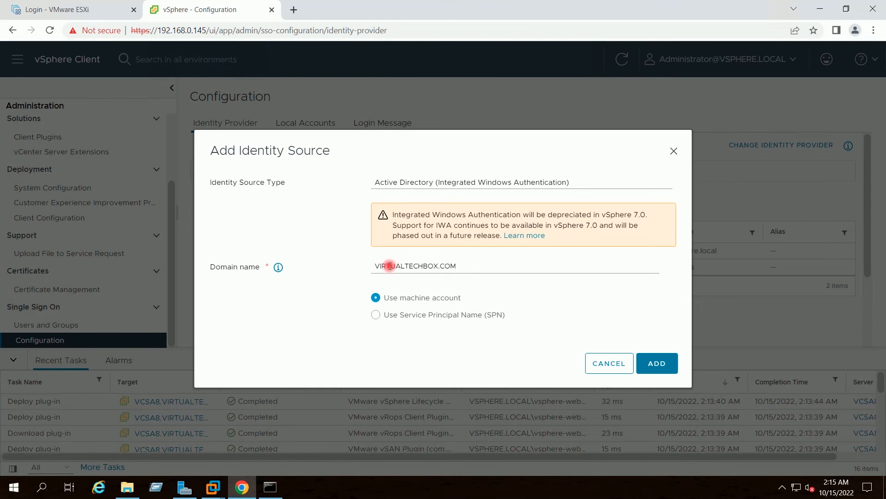
Add VIRTUALTECHBOX.COM as an Active Directory (Integrated Windows Authentication) source using the machine account
left_click_drag(464, 267, 358, 268)
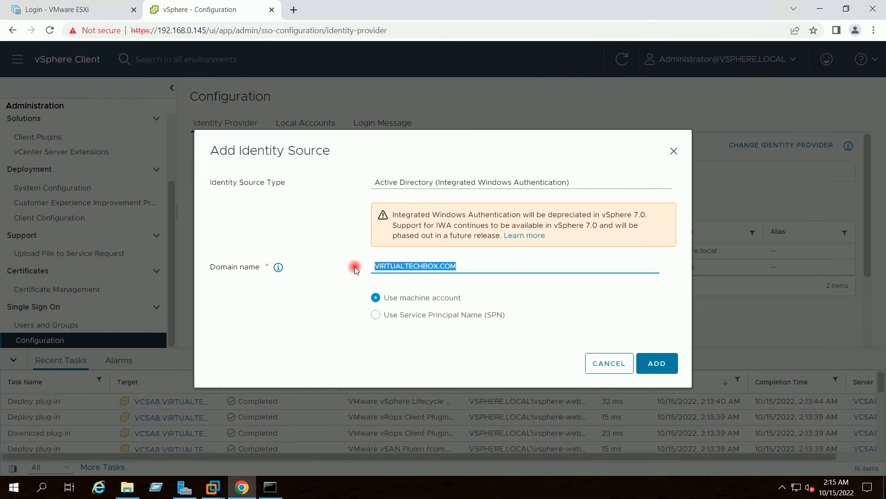
left_click(467, 266)
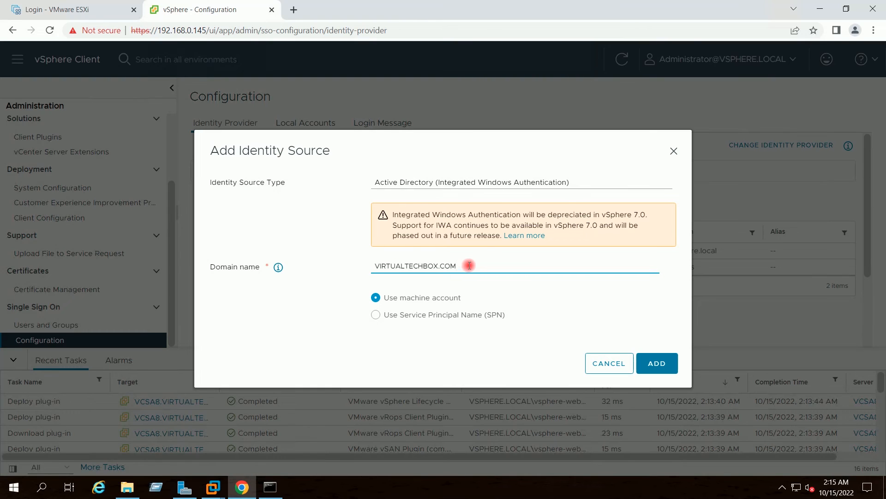
left_click(572, 181)
left_click(572, 180)
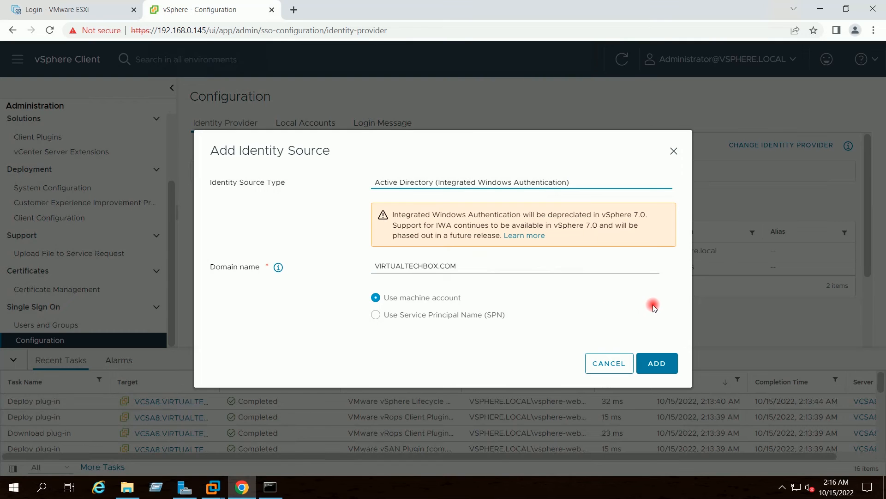
left_click(658, 363)
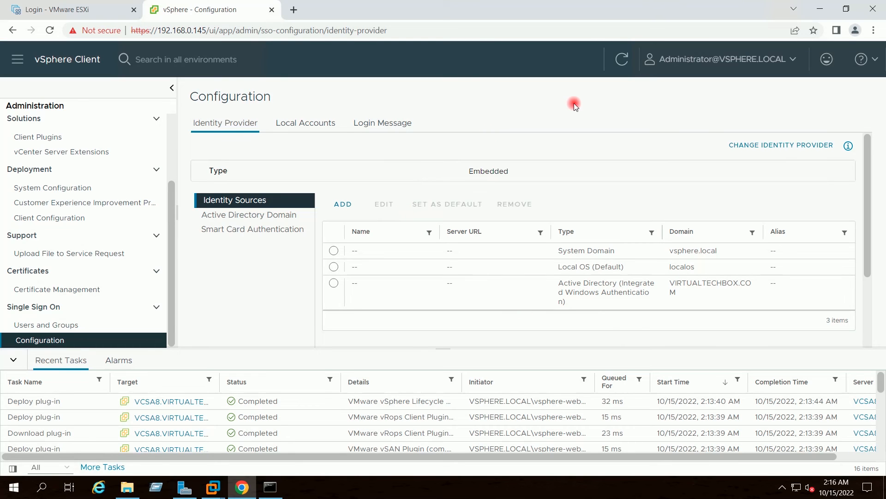
Refresh the identity sources list and widen the Name column to show VIRTUALTECHBOX.COM fully
left_click(625, 60)
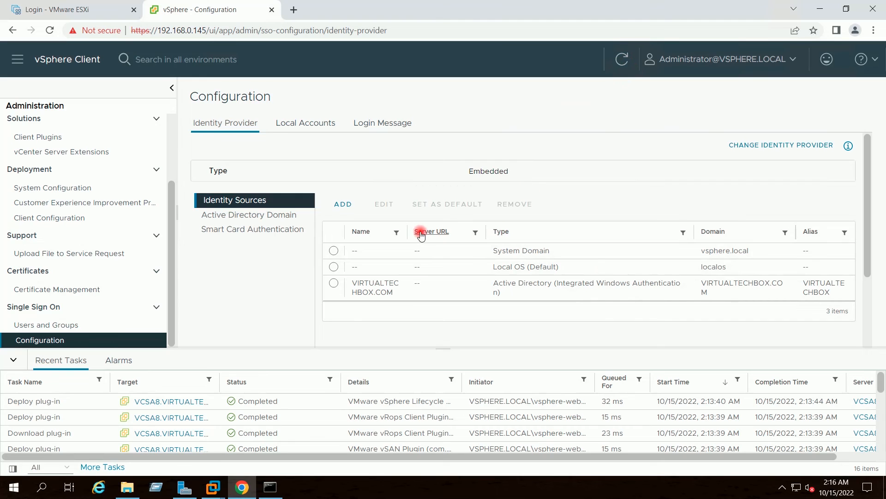
left_click_drag(408, 229, 479, 226)
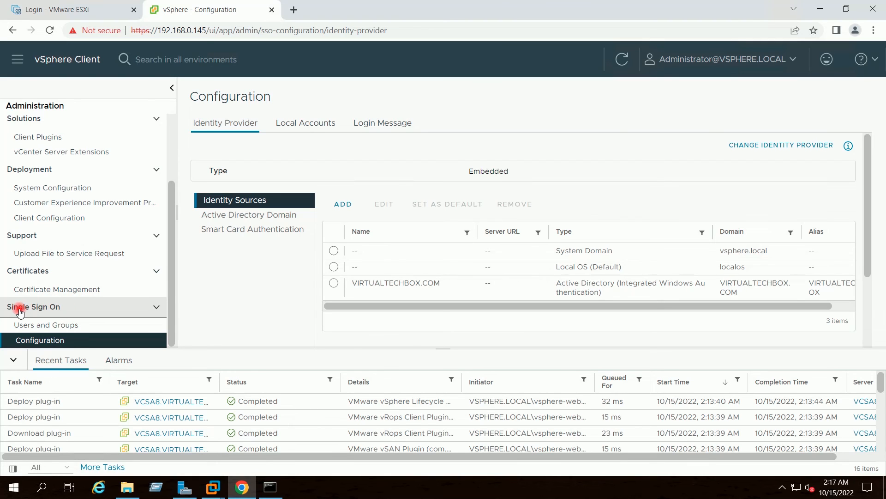
In Single Sign On Users and Groups, select the Administrators group and open it for editing
left_click(45, 326)
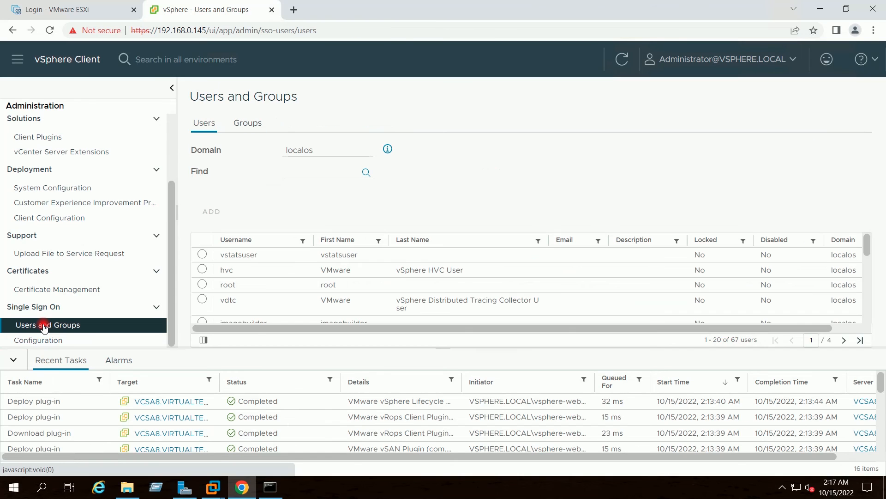
left_click(244, 124)
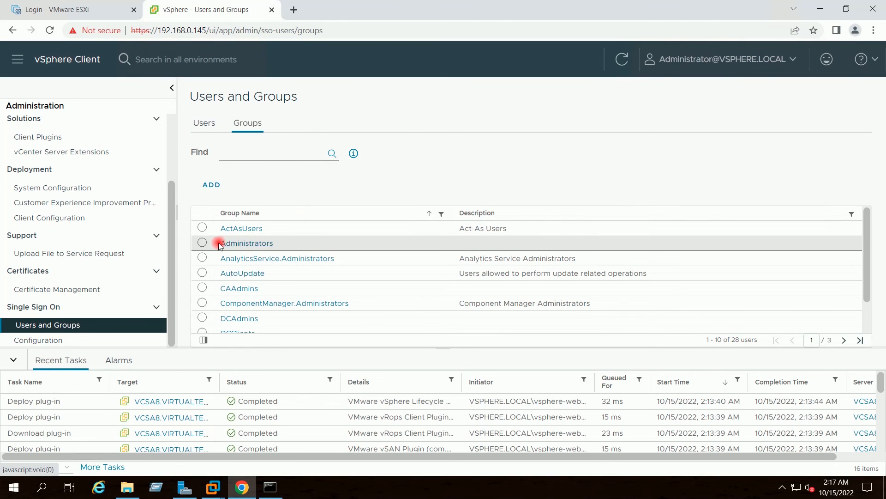
left_click(202, 242)
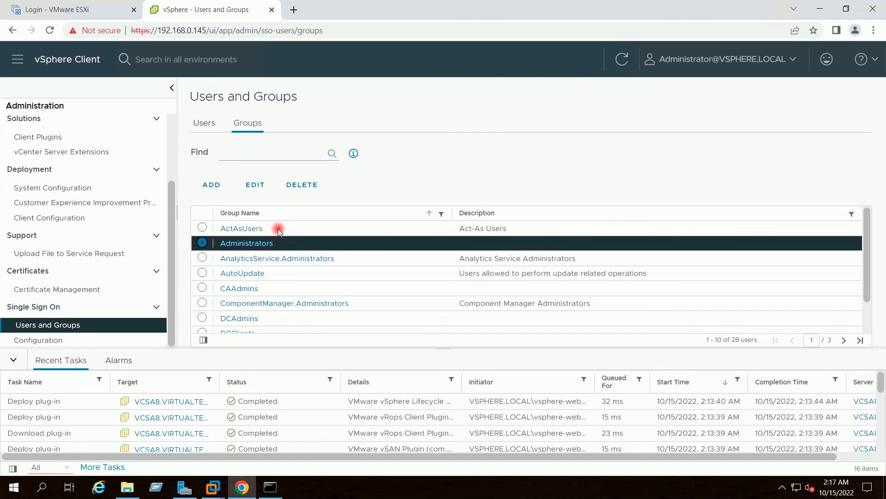
left_click(255, 186)
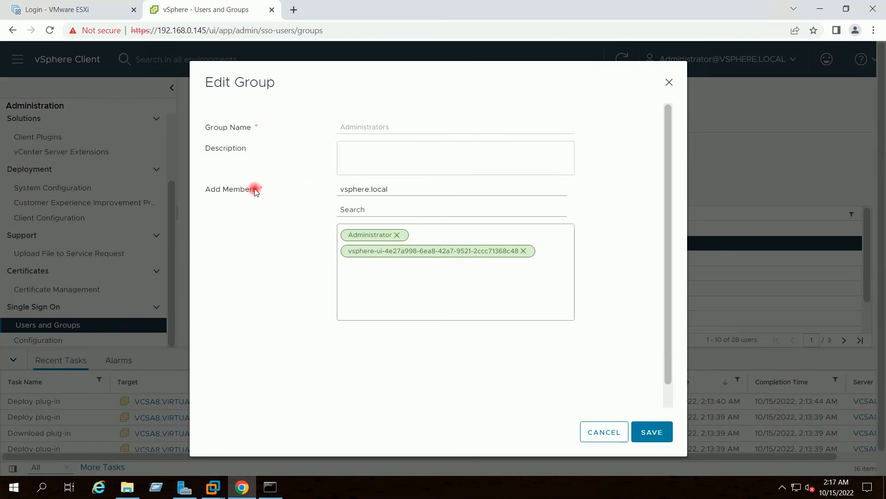
Add VIRTUALTECHBOX.COM's Domain Admins group as an Administrators member and save the group
left_click(550, 191)
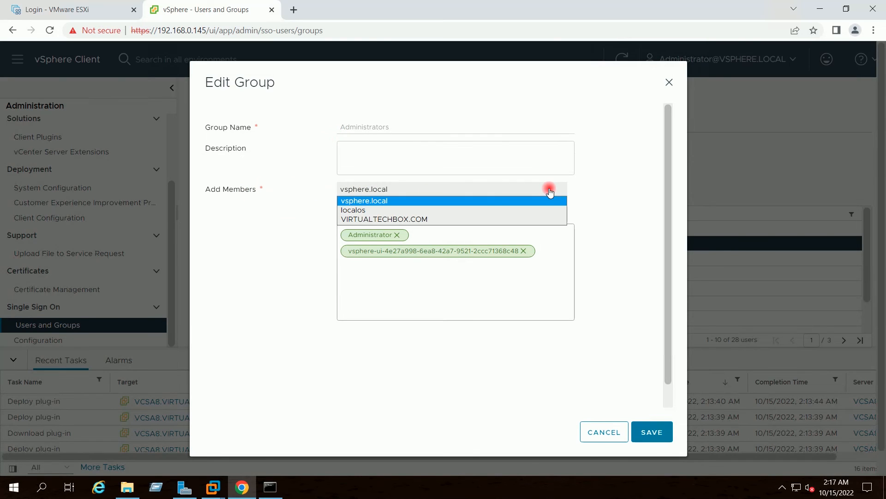
left_click(426, 218)
left_click(395, 212)
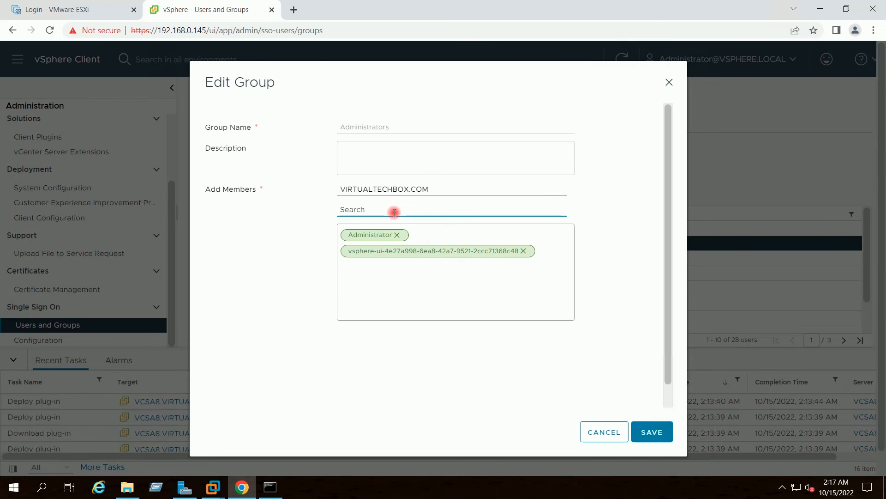
type("Domain A")
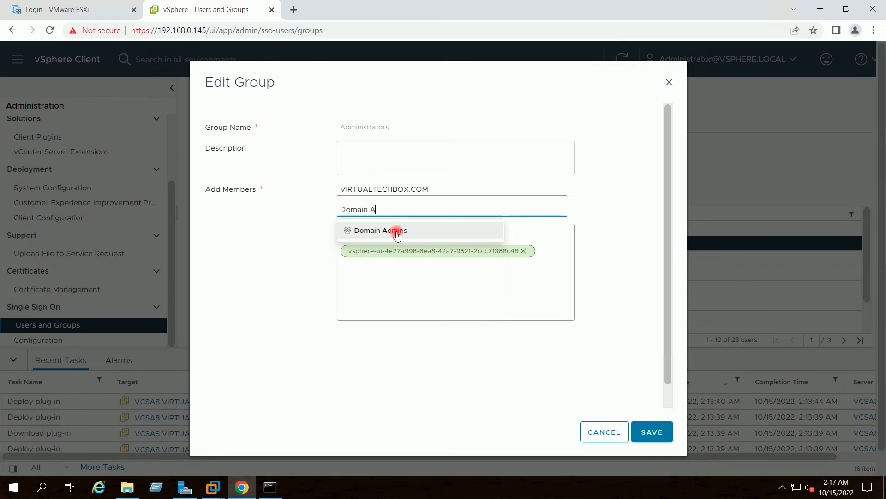
left_click(394, 230)
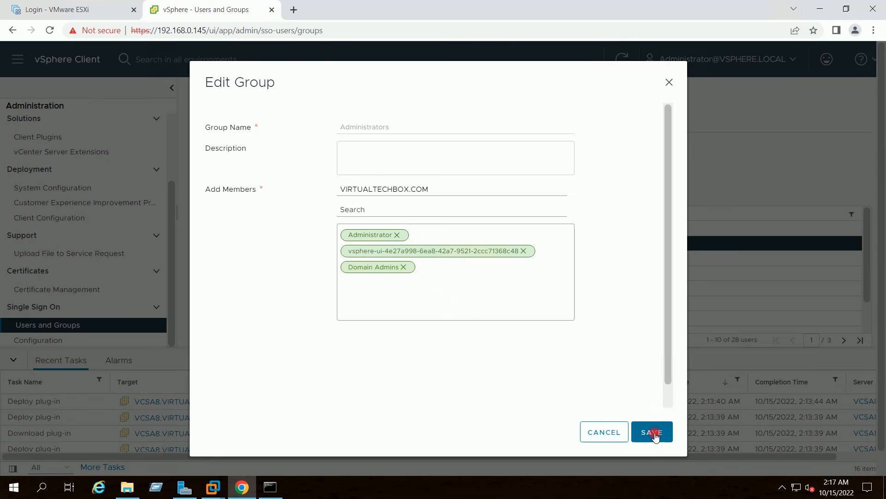
left_click(654, 433)
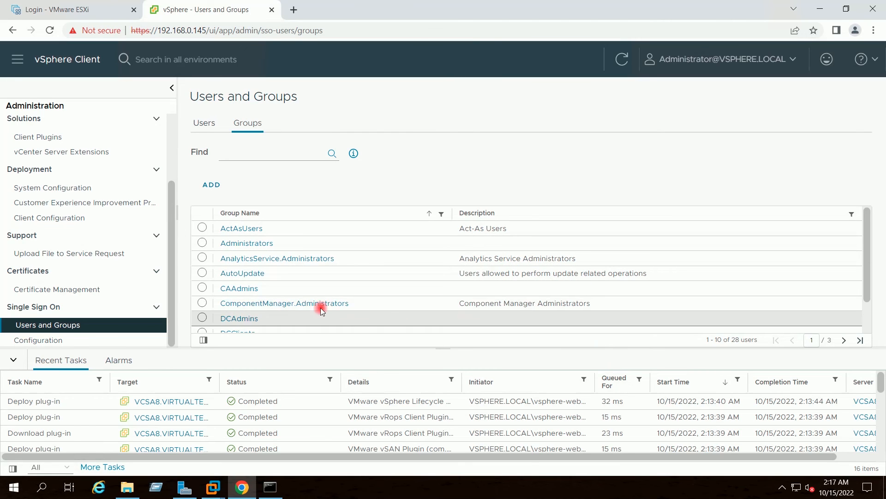
Switch to Inventory and show the VCSA8.VIRTUALTECHBOX.COM Summary
mouse_move(868, 245)
left_mouse_down()
mouse_move(864, 287)
mouse_move(865, 231)
left_mouse_up()
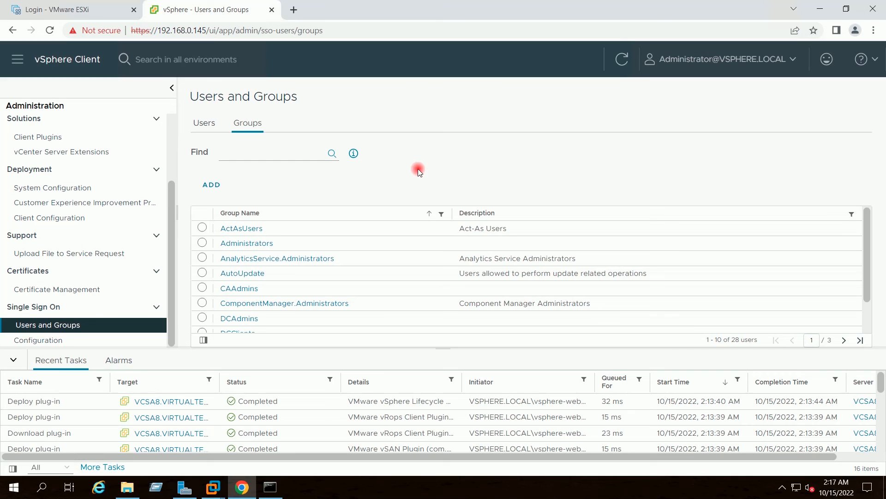
left_click_drag(174, 247, 176, 265)
left_click(17, 60)
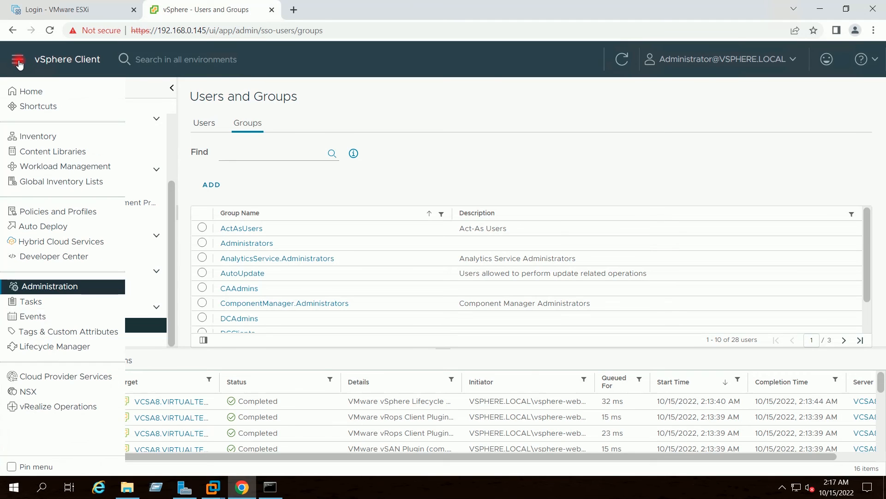
left_click(40, 136)
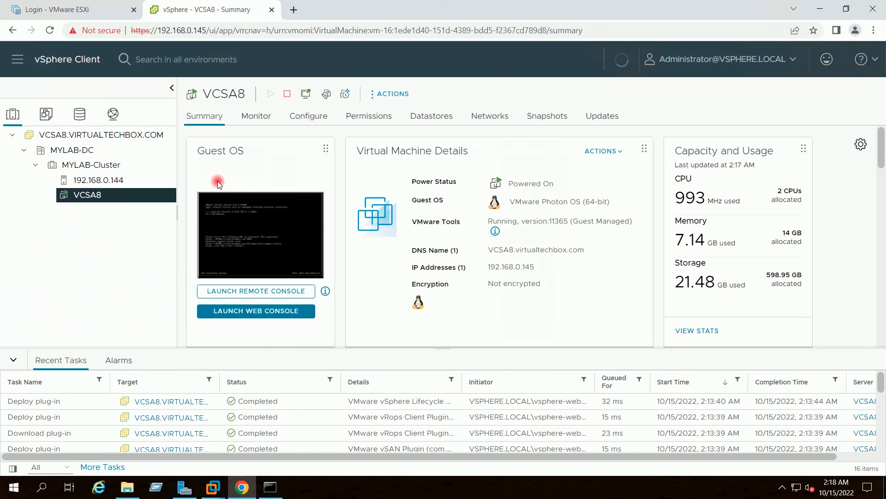
left_click(58, 136)
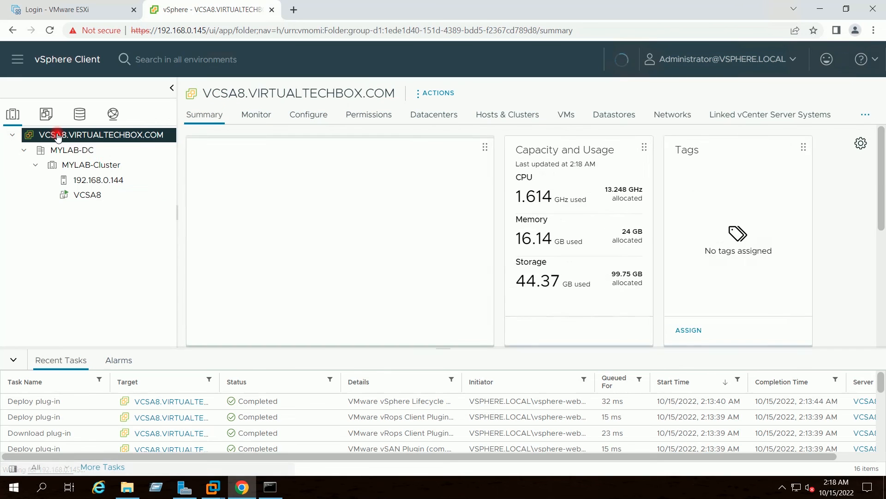
Begin adding a permission from the Permissions tab of VCSA8.VIRTUALTECHBOX.COM
left_click(356, 119)
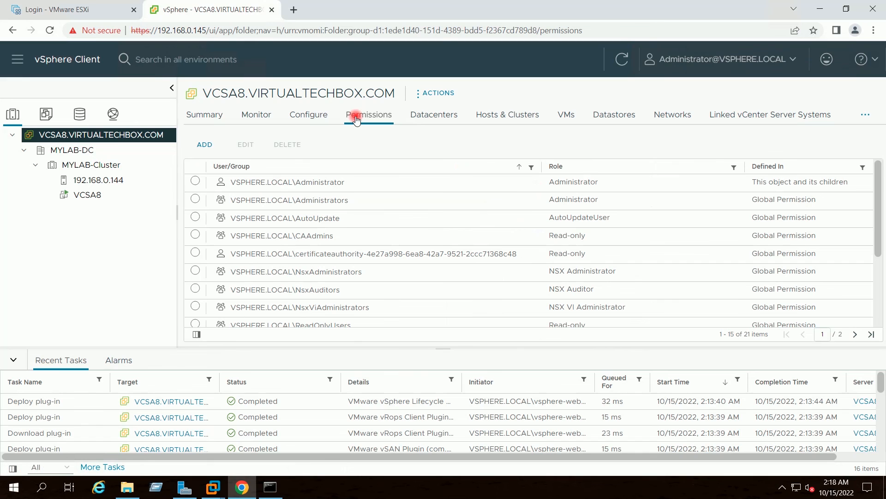
left_click(203, 145)
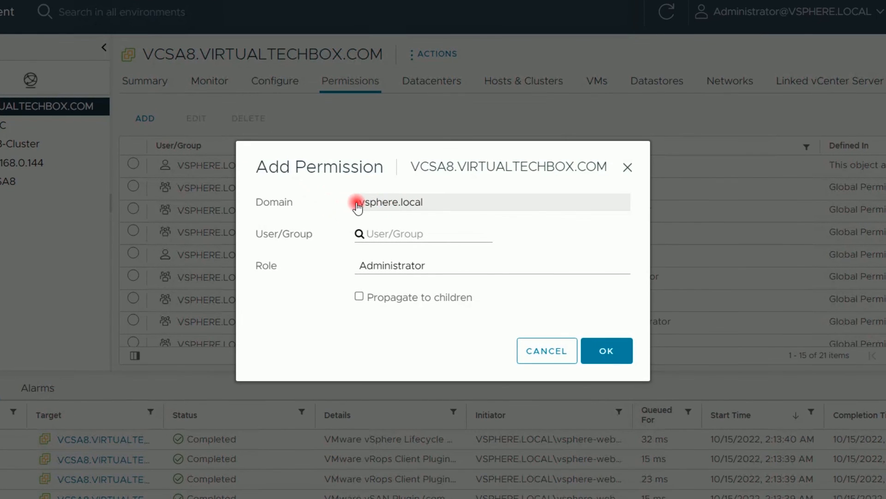
Give VIRTUALTECHBOX.COM Domain Admins the Administrator role on VCSA8, propagated to children
left_click(539, 208)
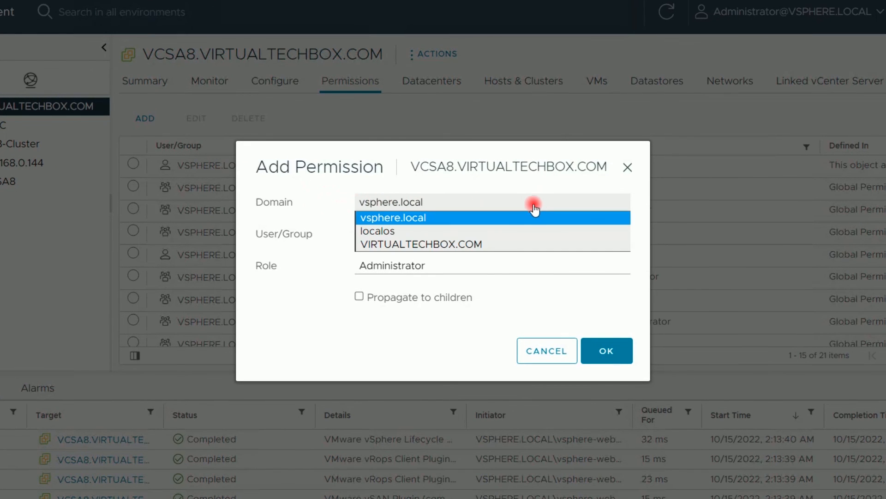
left_click(431, 245)
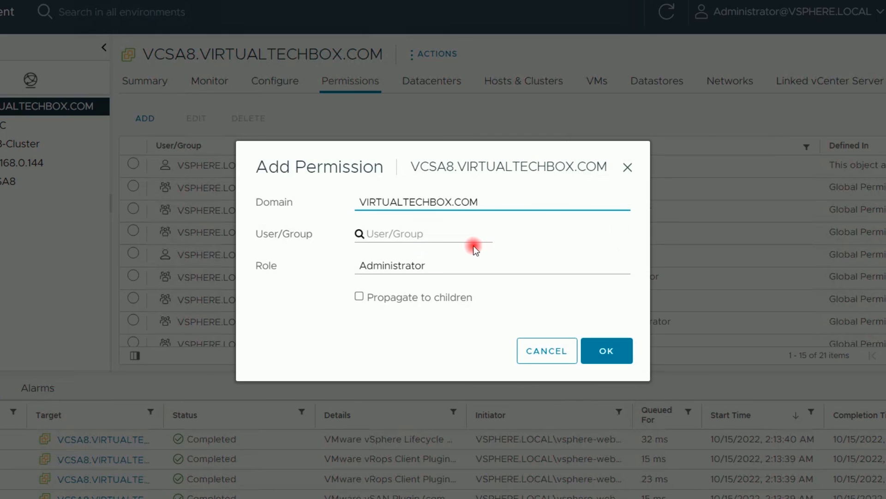
left_click(401, 233)
type("Domain A")
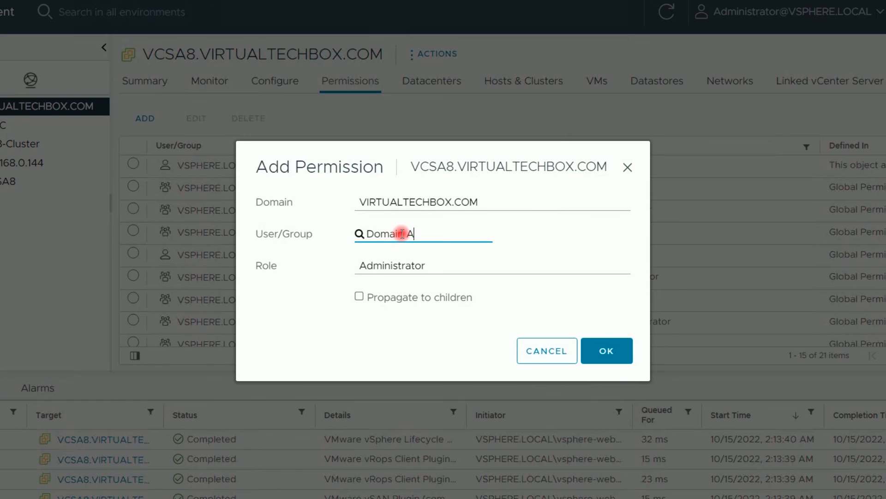
type("dm")
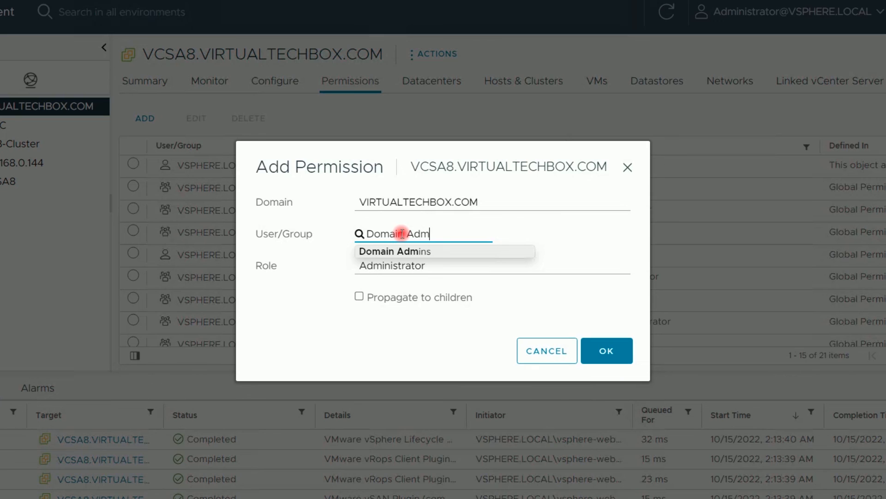
left_click(449, 251)
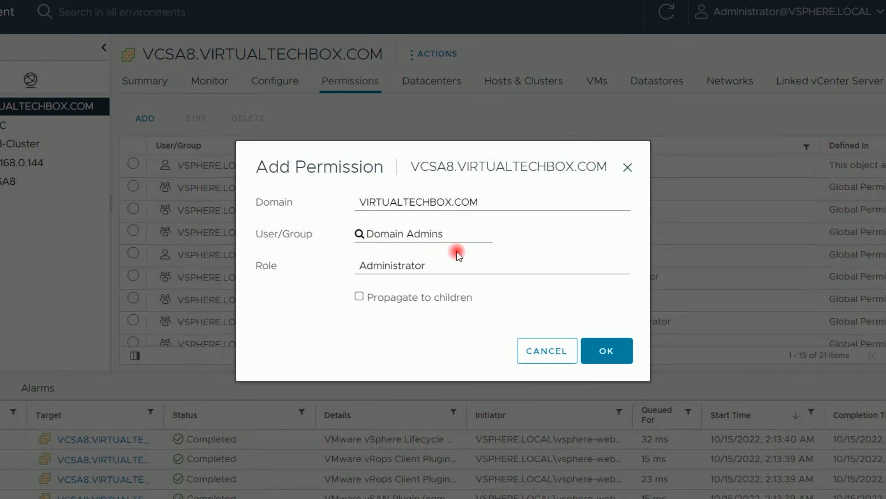
left_click(596, 267)
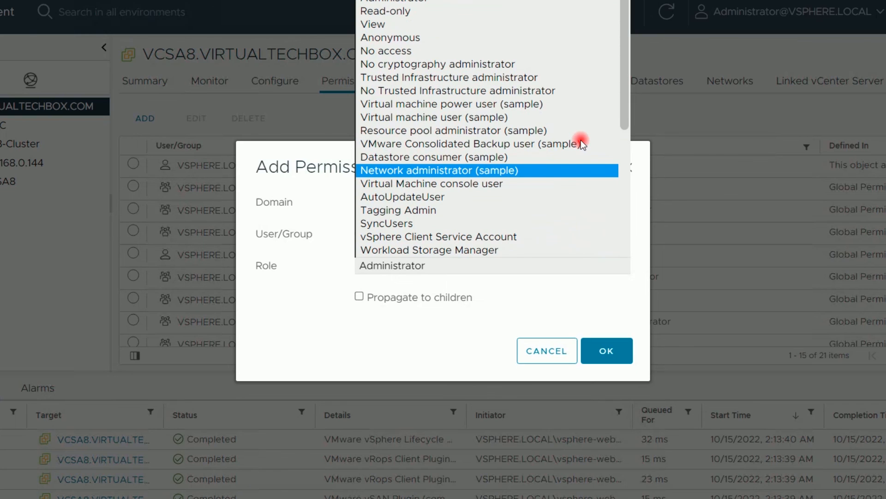
left_click(398, 3)
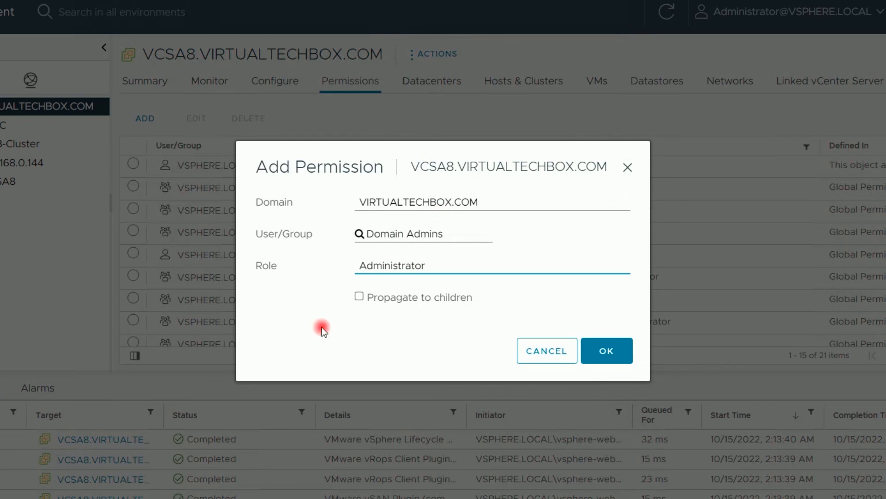
left_click(359, 298)
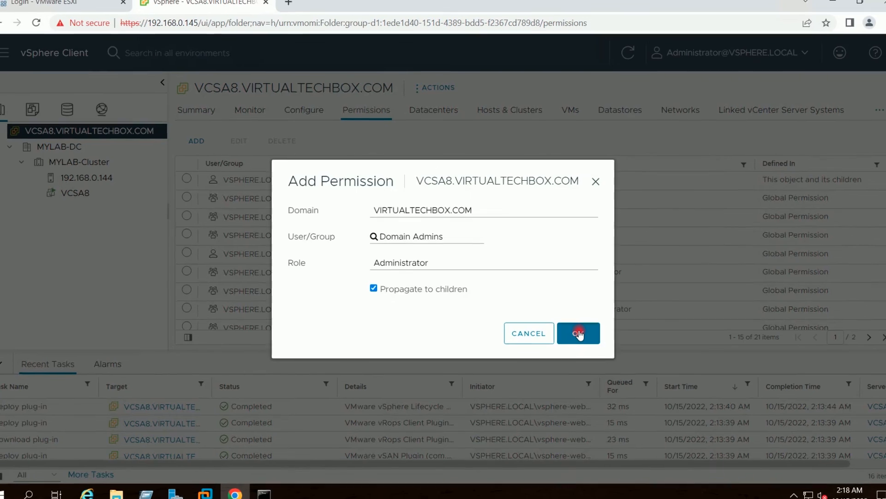
left_click(574, 330)
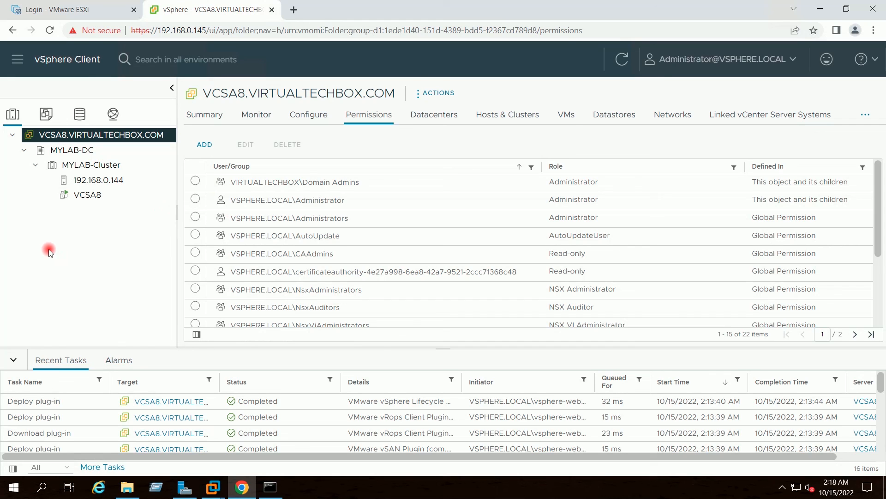
Return to the Summary tab and log out from the Administrator user menu
left_click(194, 116)
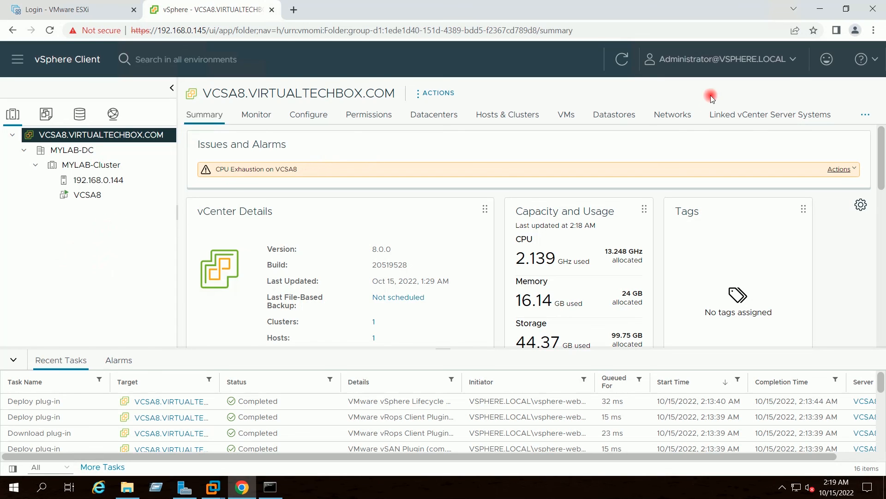
left_click(793, 61)
left_click(685, 154)
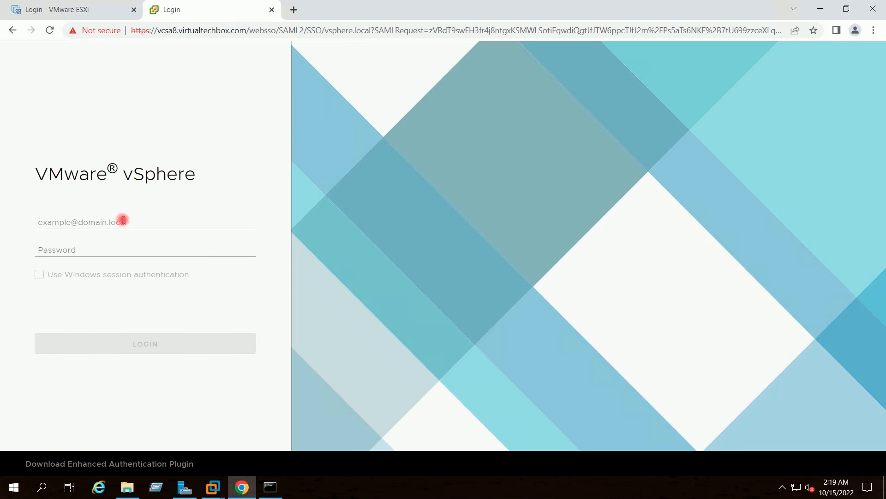
Sign in with the VIRTUALTECHBOX.COM domain administrator username and its password
left_click(80, 222)
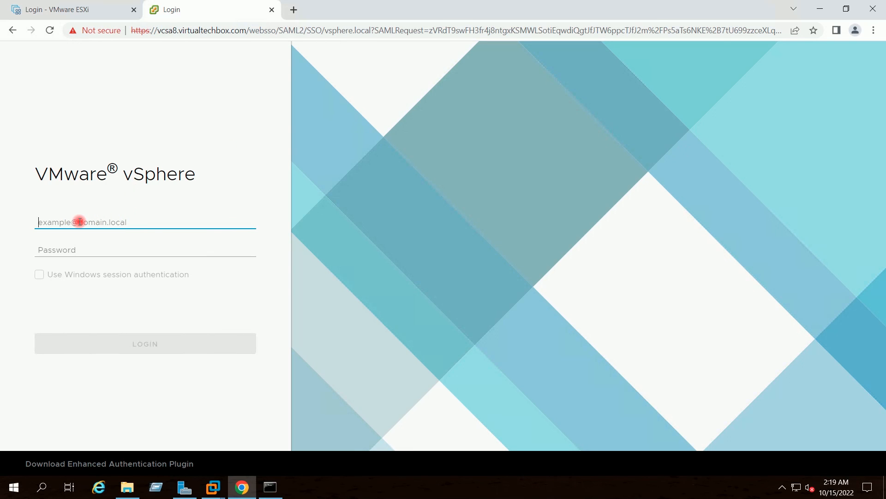
type("Administrator@")
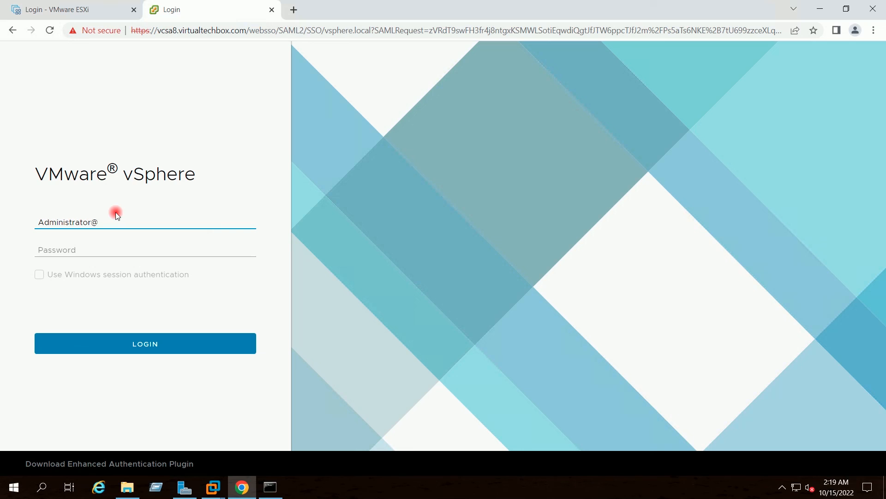
type("VIRTUALTECHBOX.COM")
left_click(81, 247)
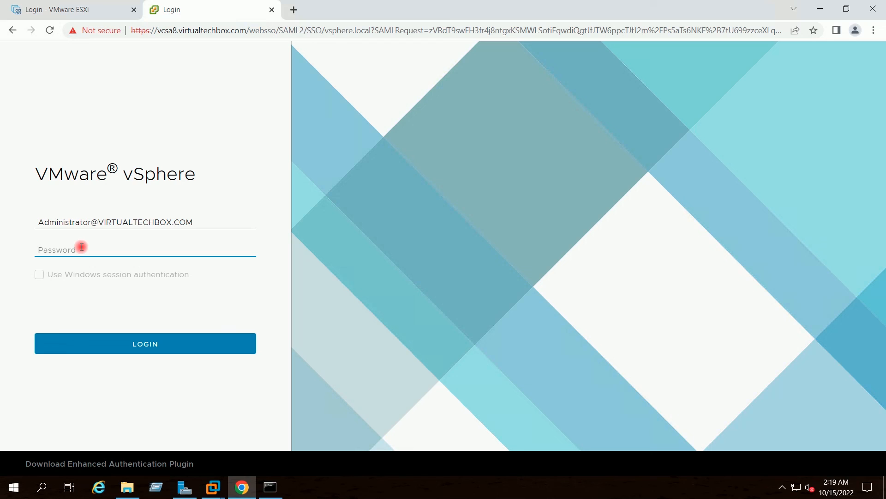
type("•••••••••")
key("Return")
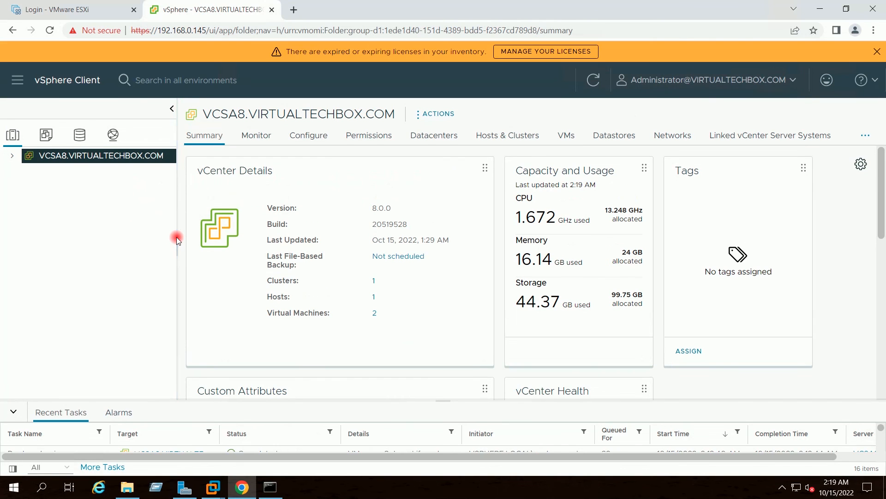
Dismiss the expiring-licenses warning and expand vCenter, MYLAB-DC and MYLAB-Cluster in the inventory tree
left_click(878, 51)
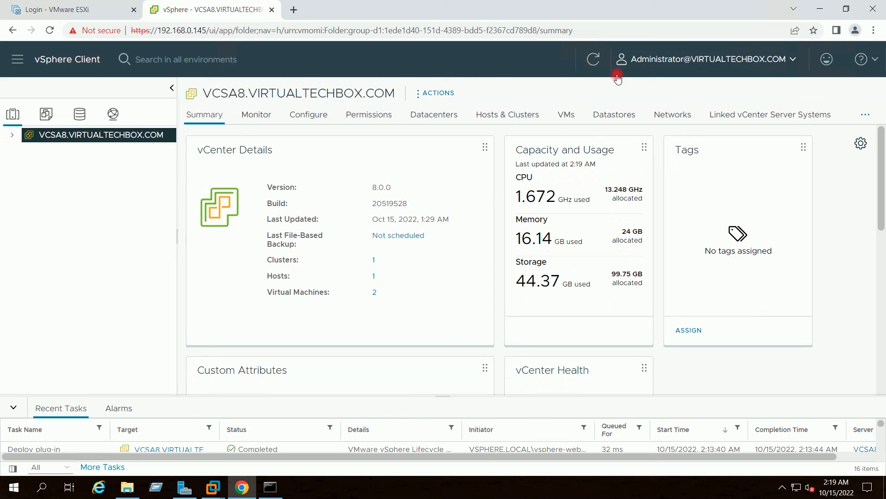
left_click(12, 134)
left_click(23, 151)
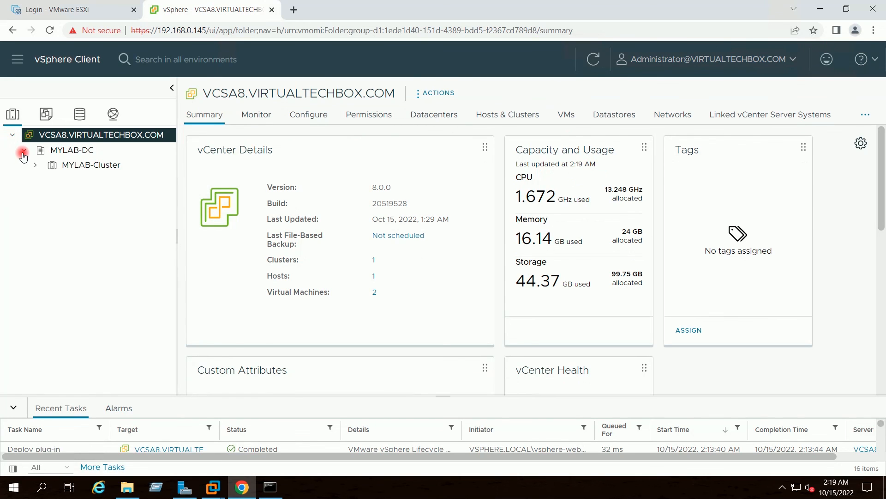
left_click(35, 164)
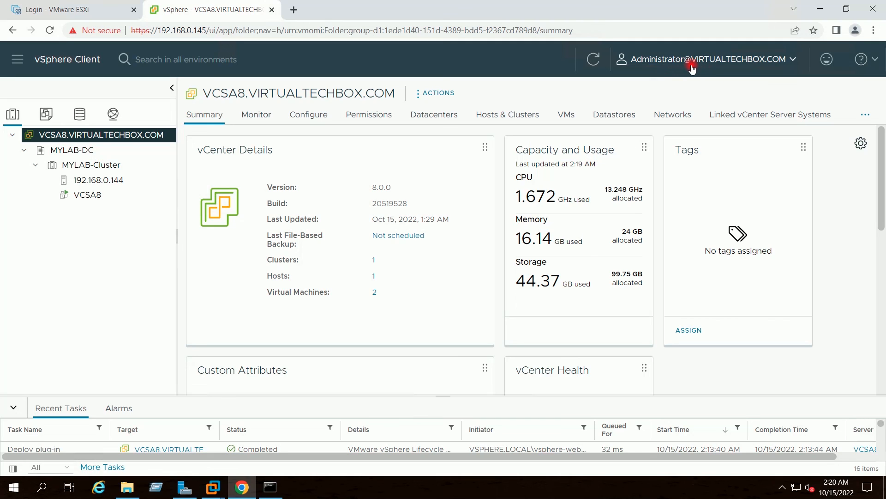
Check the signed-in account, dismiss the search overlay, and minimize Chrome to the desktop
left_click(794, 60)
left_click(542, 60)
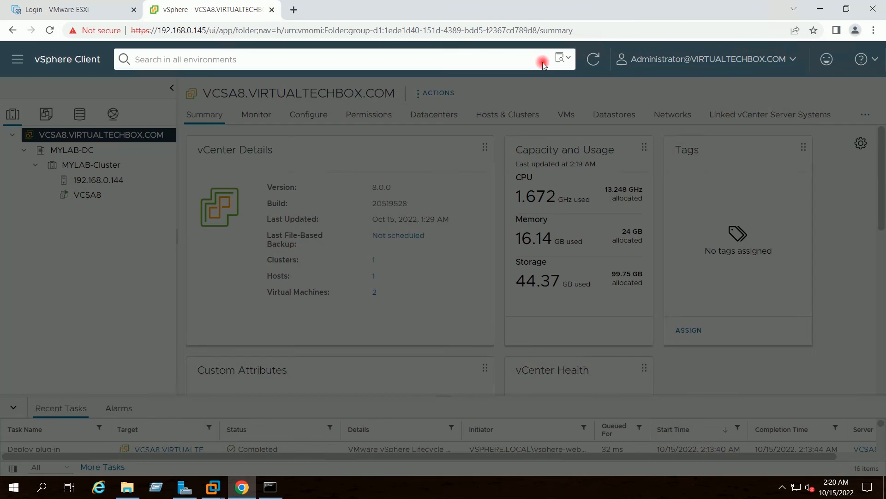
left_click(728, 82)
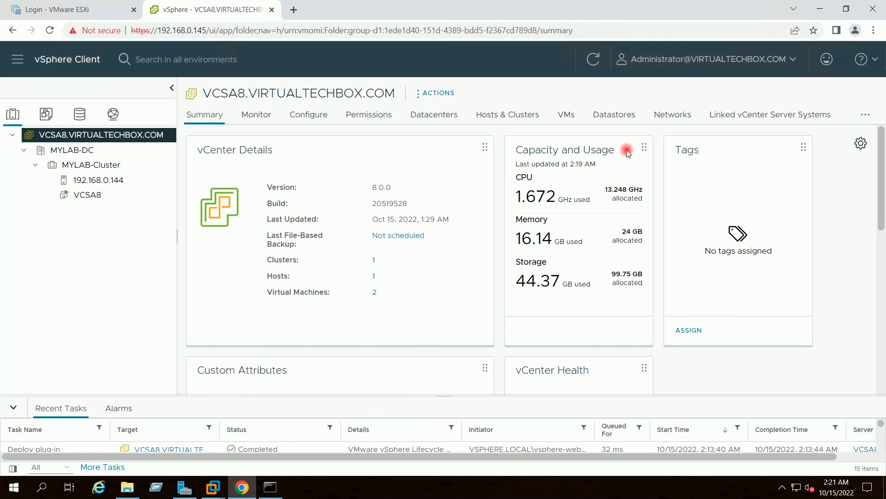
left_click(820, 10)
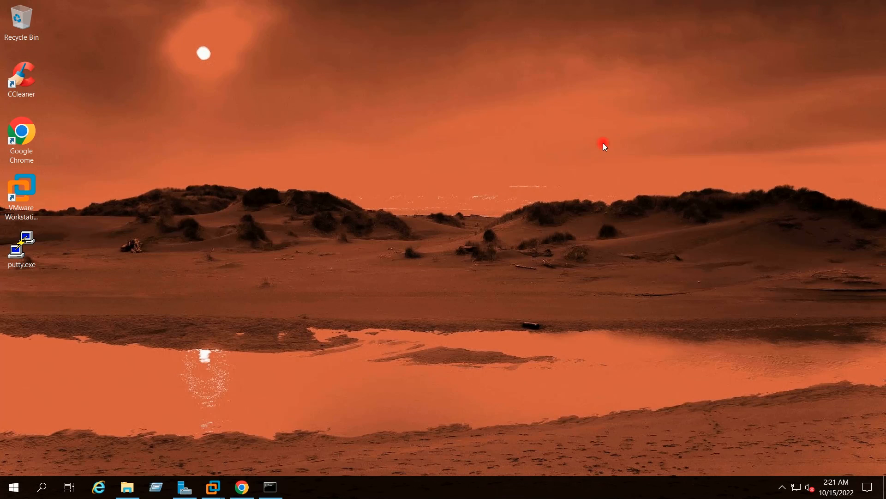